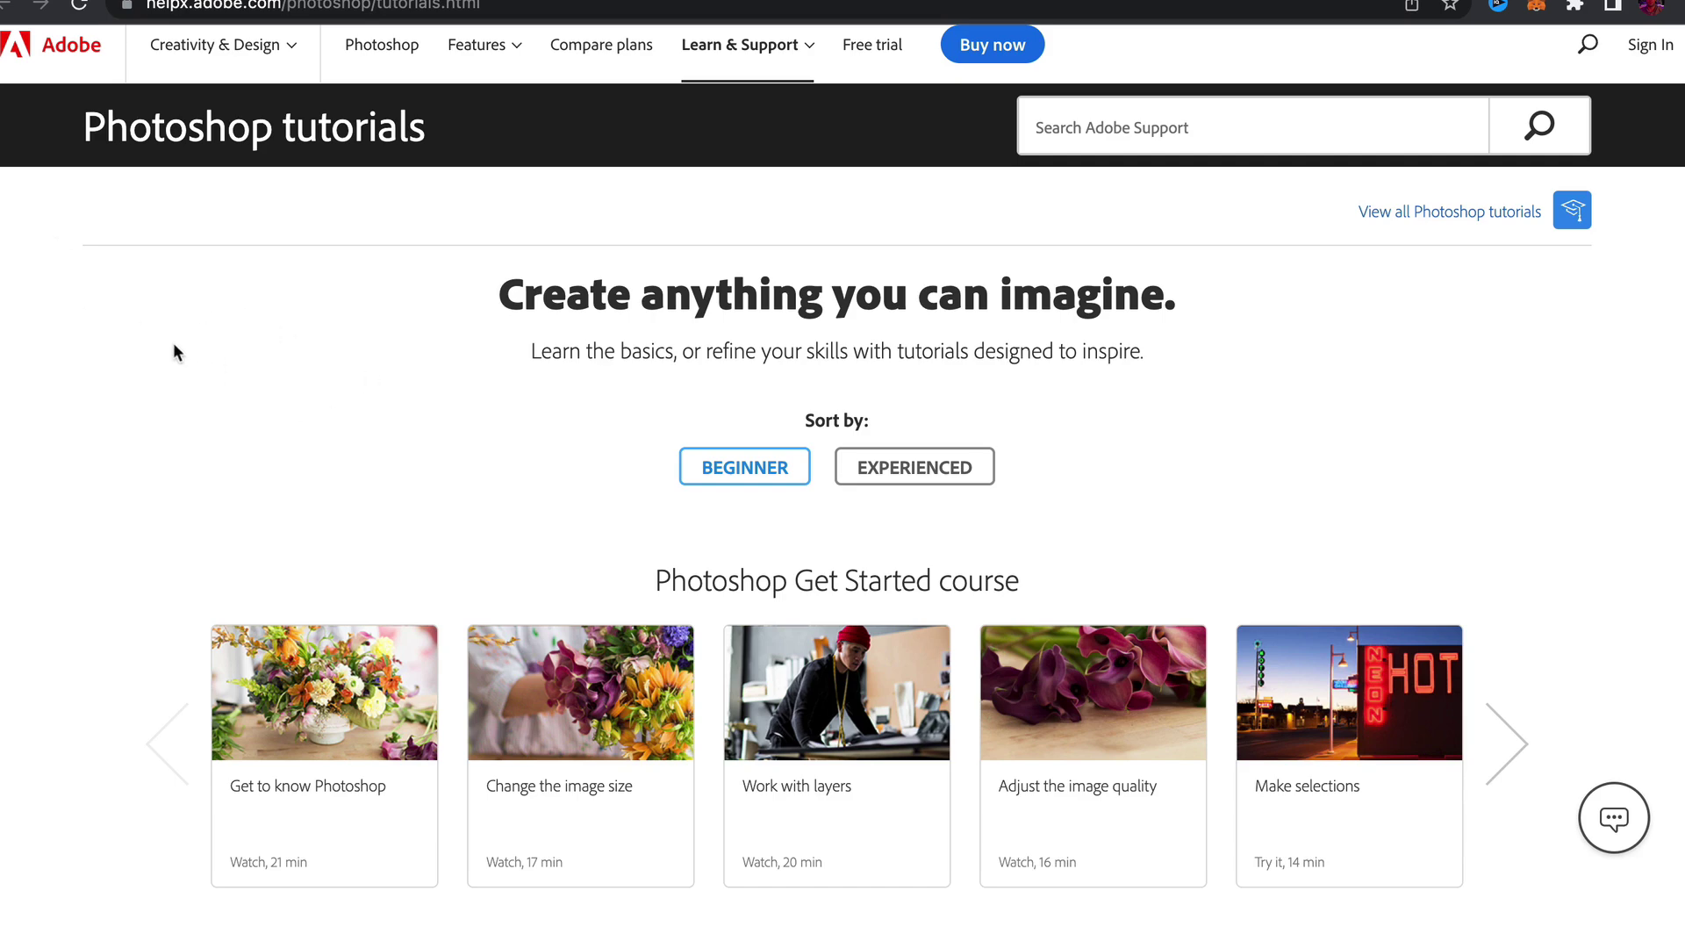
scroll(173, 352, down, 1)
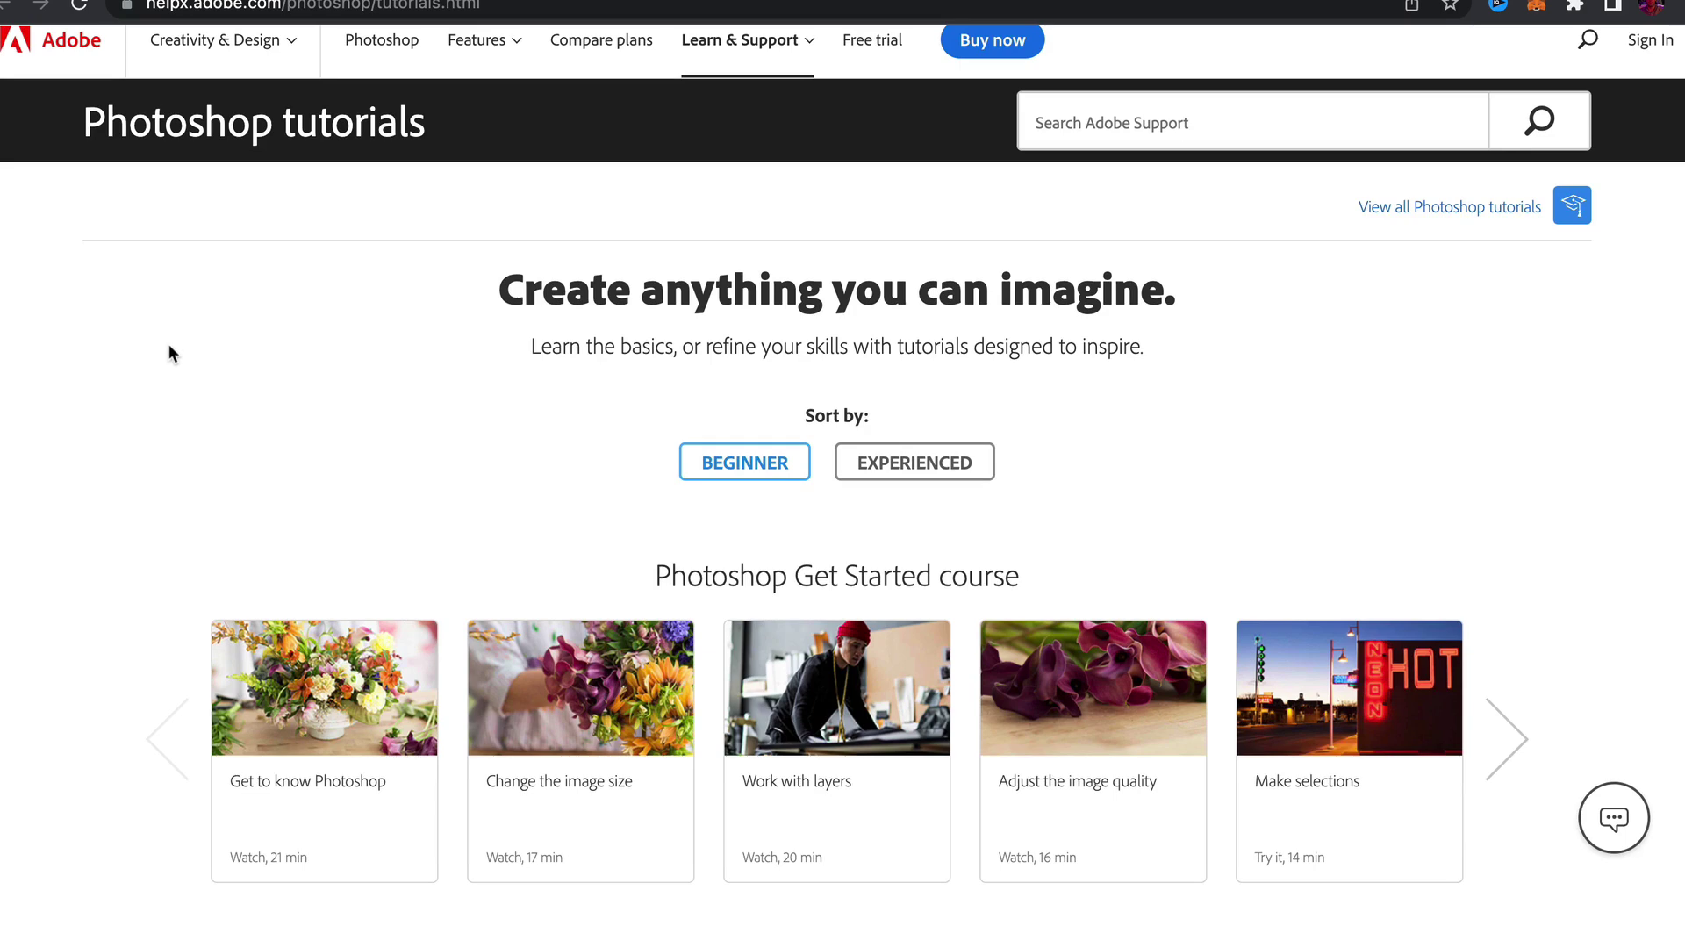
scroll(169, 353, down, 1)
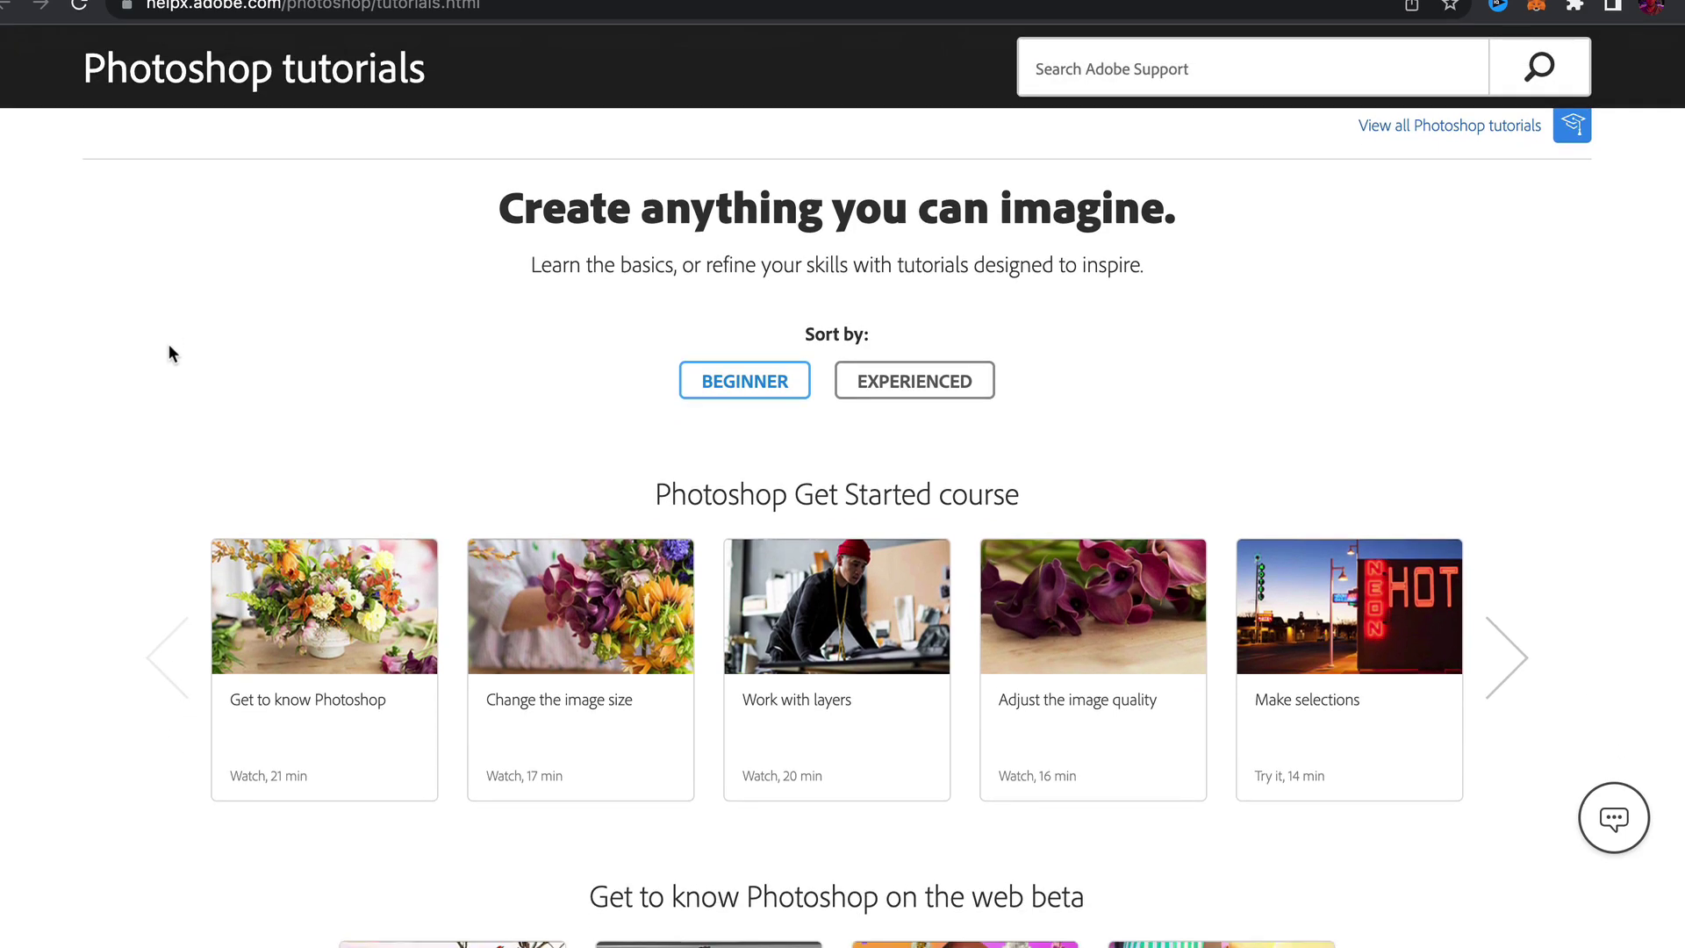
scroll(169, 353, down, 2)
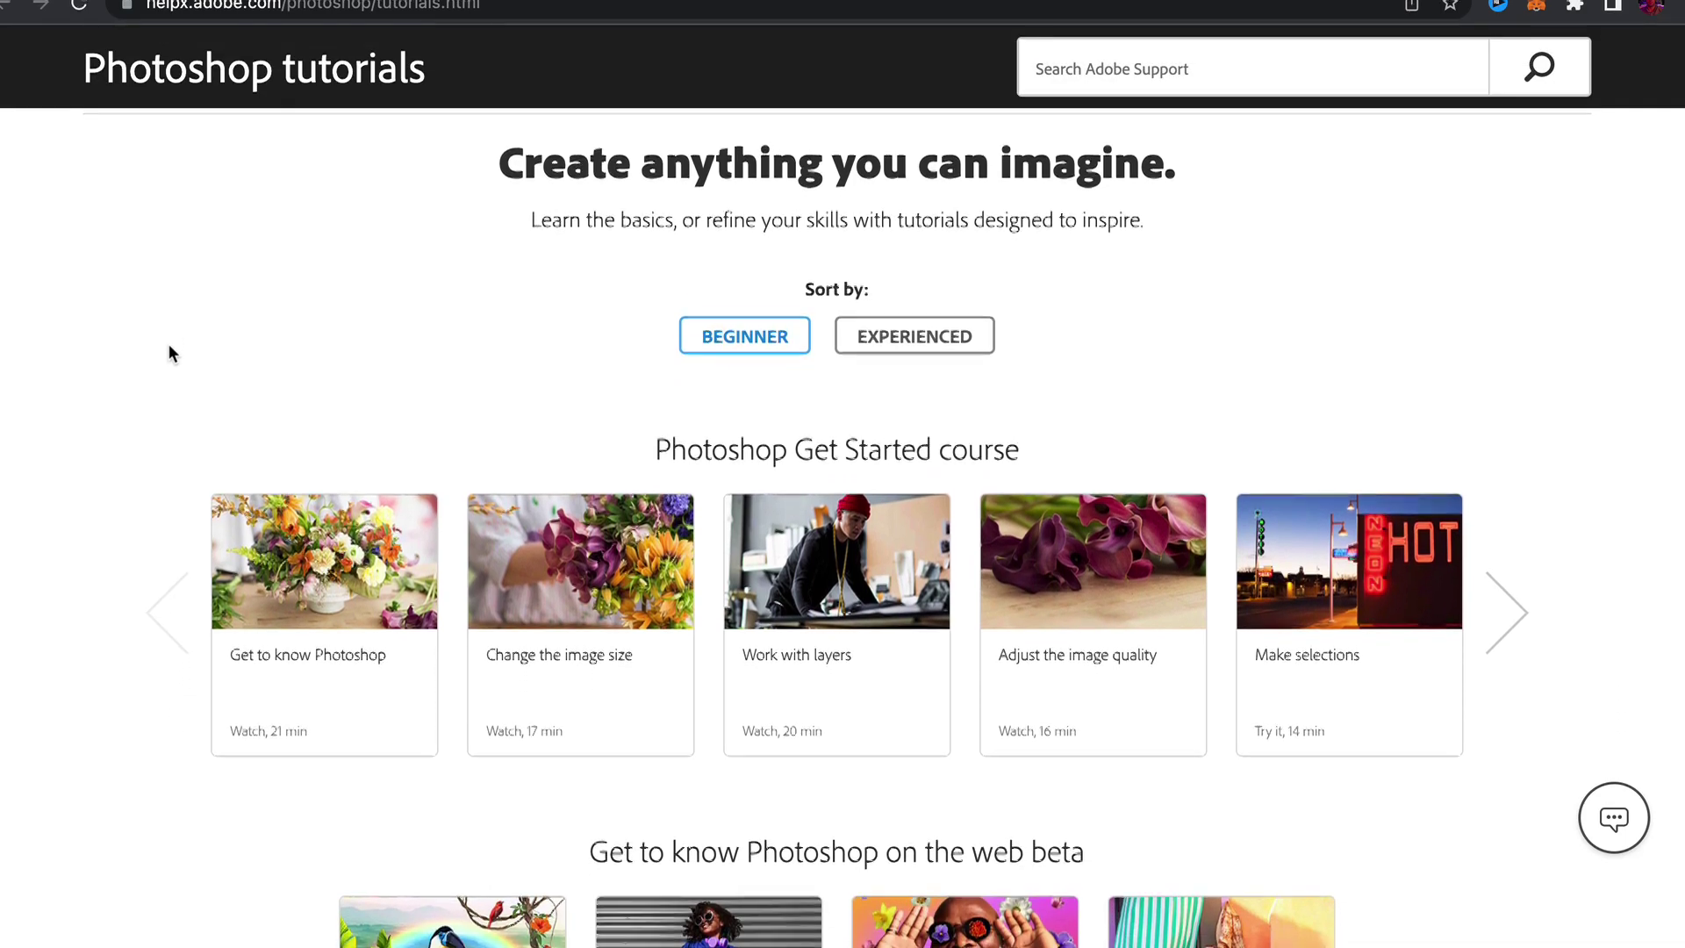
scroll(160, 349, up, 1)
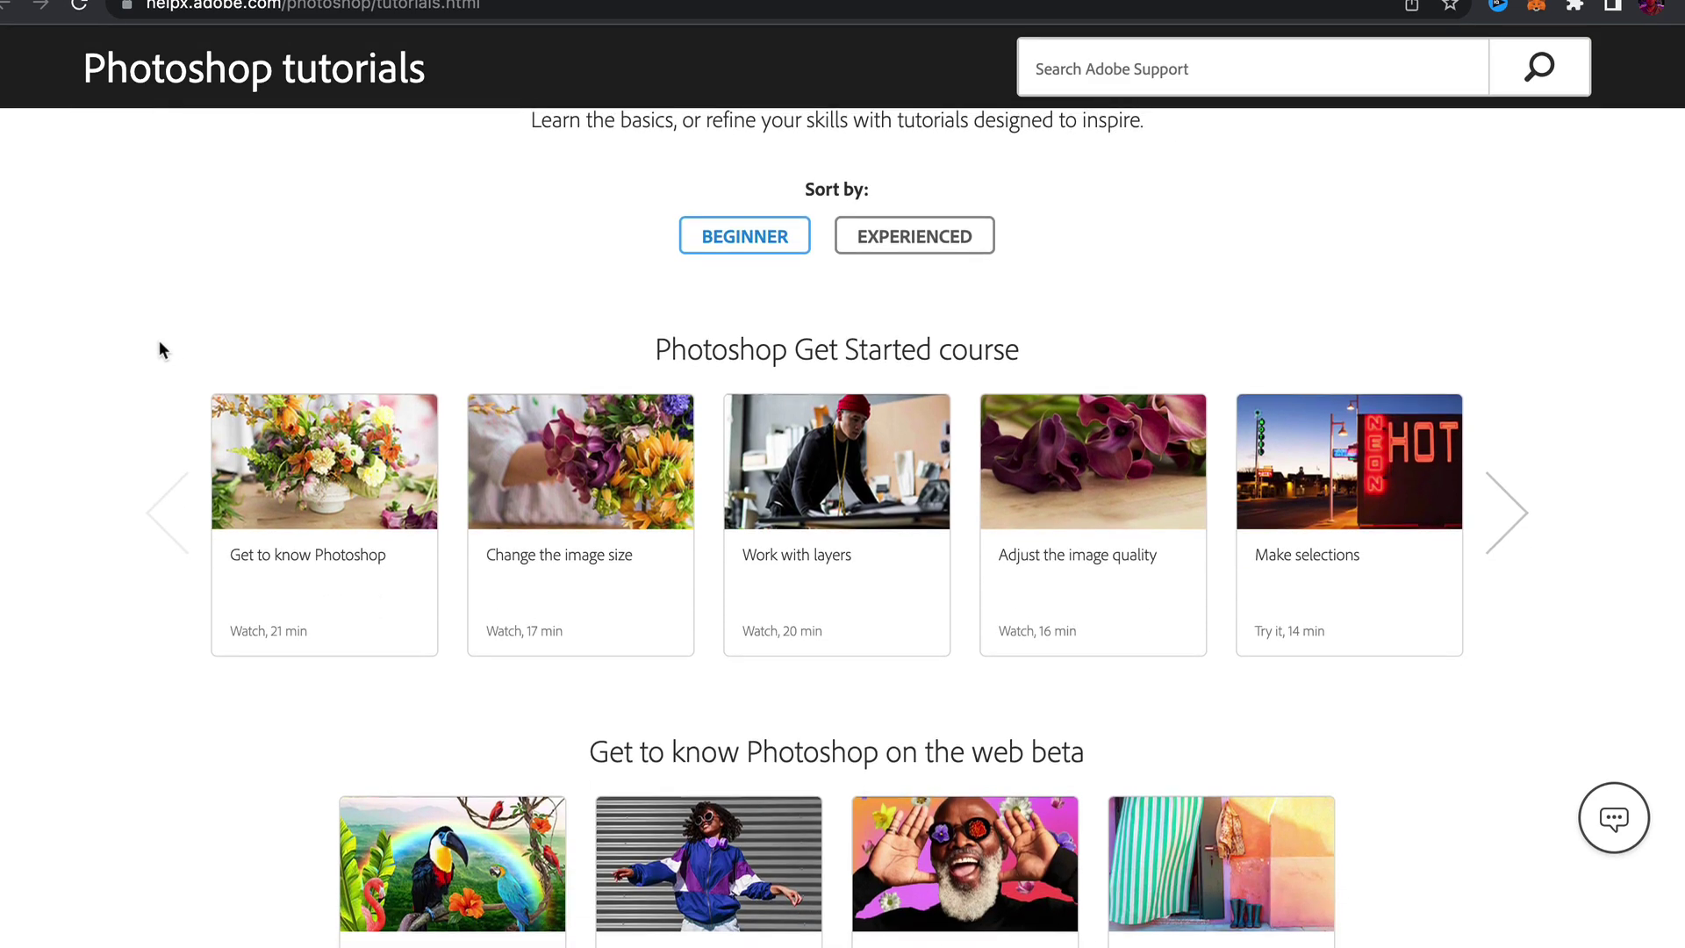
scroll(159, 349, down, 1)
scroll(160, 348, down, 2)
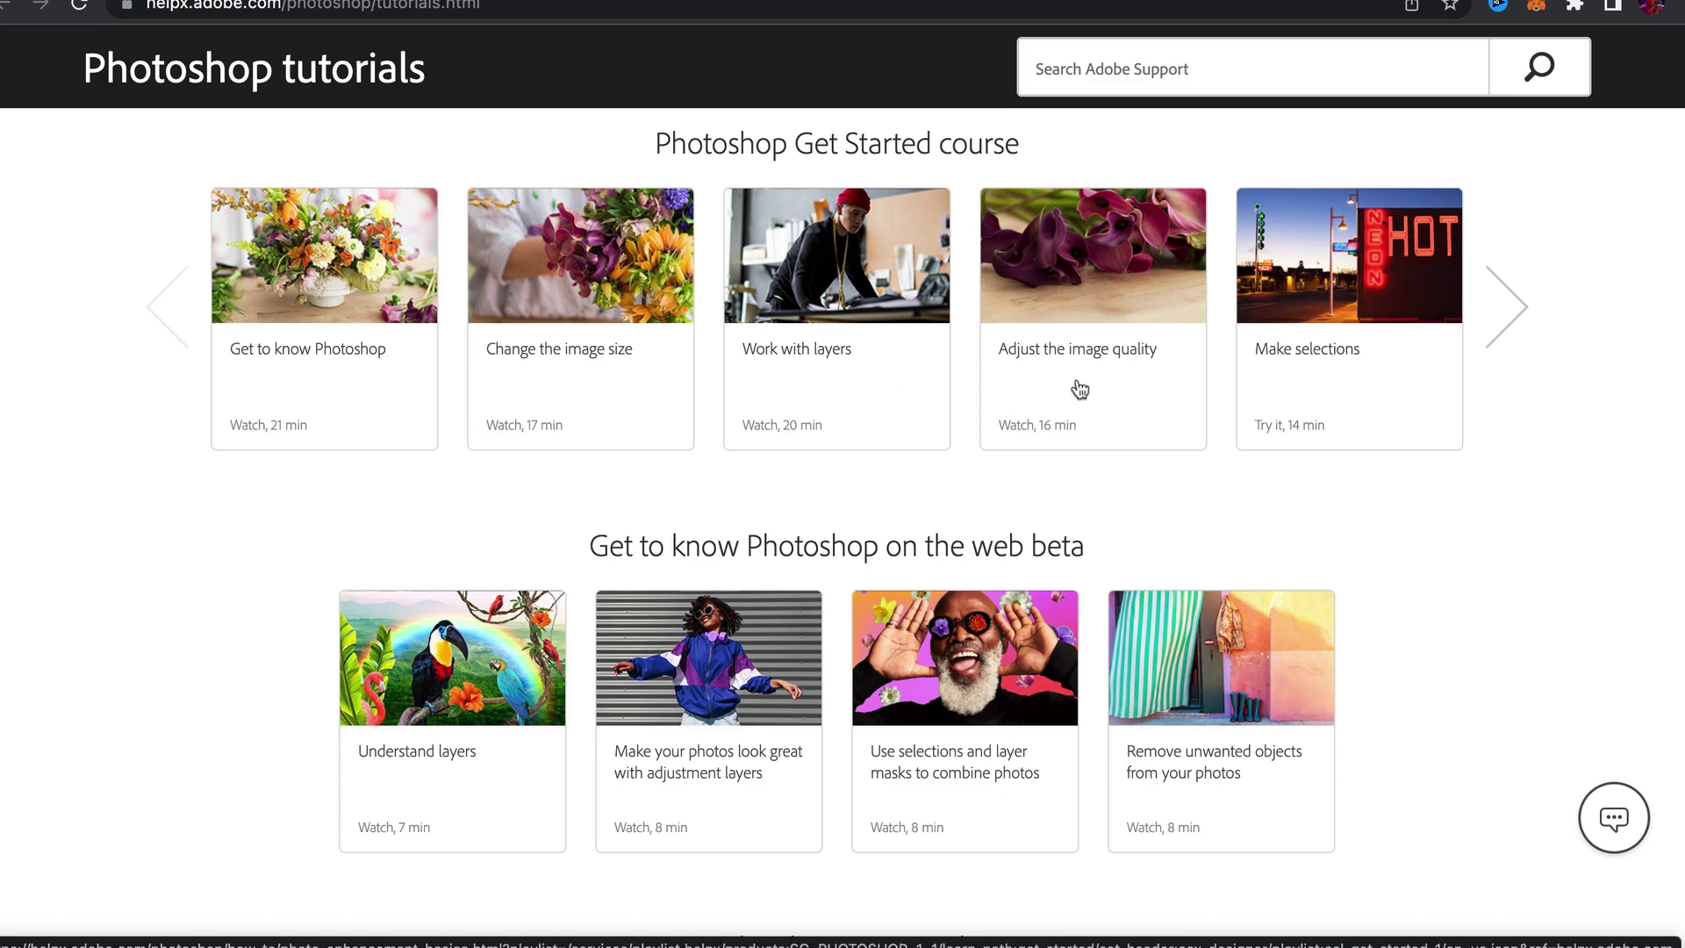
scroll(1077, 382, down, 1)
scroll(1076, 382, down, 1)
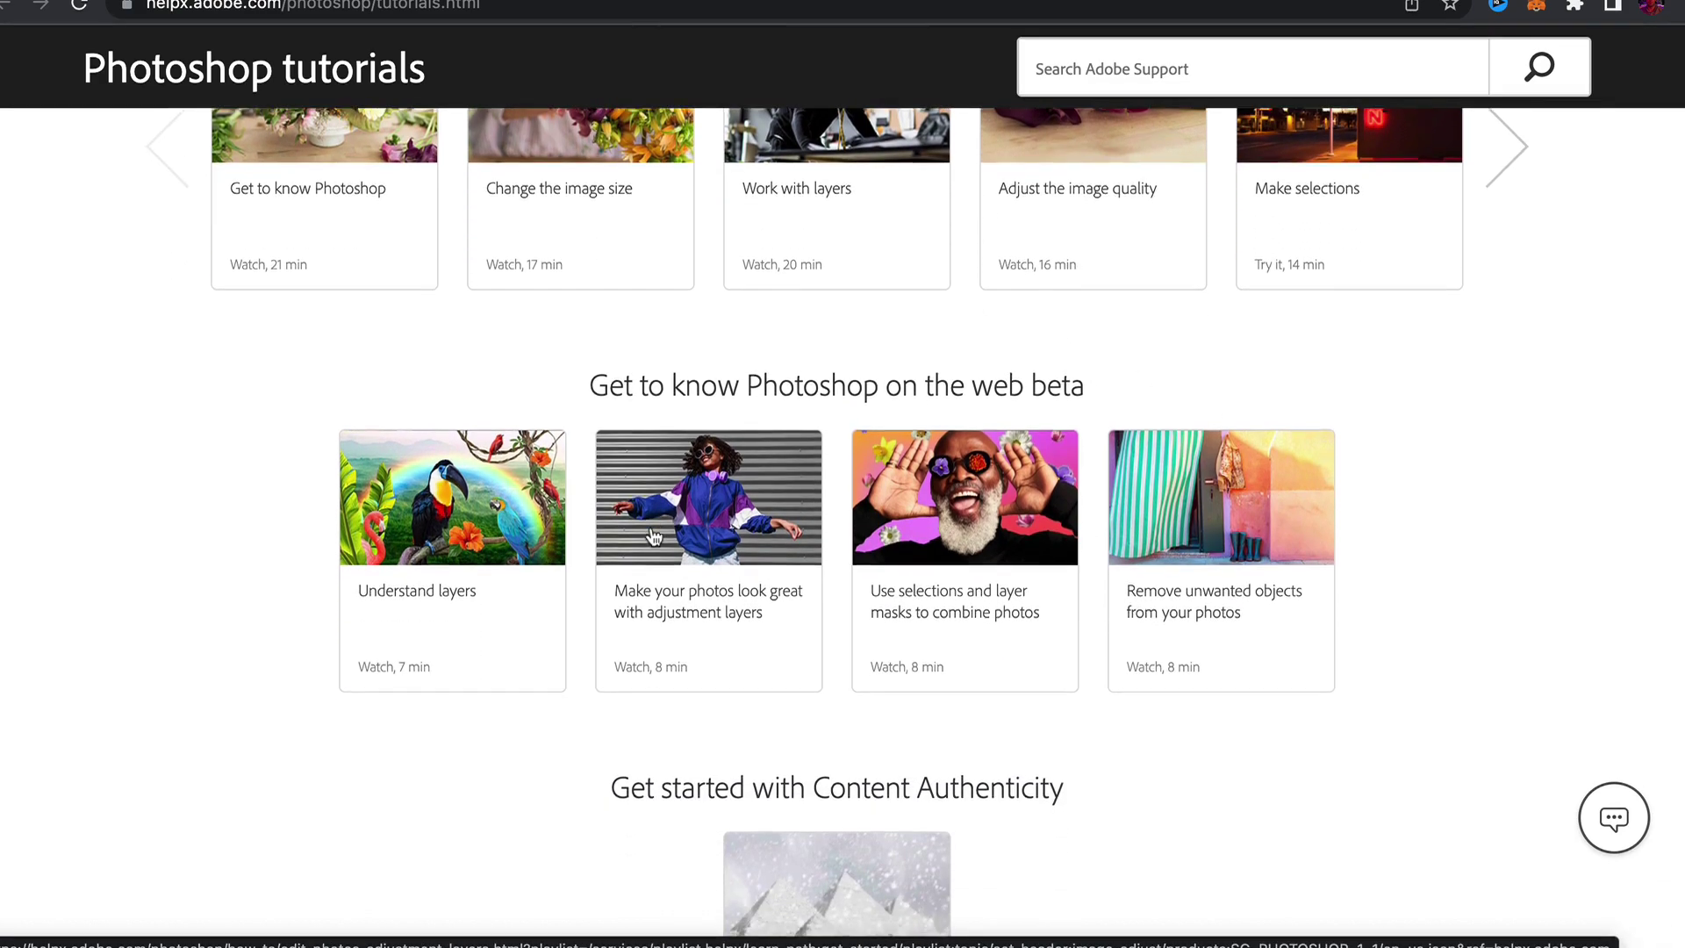
scroll(661, 508, down, 2)
scroll(662, 508, down, 3)
scroll(661, 508, down, 2)
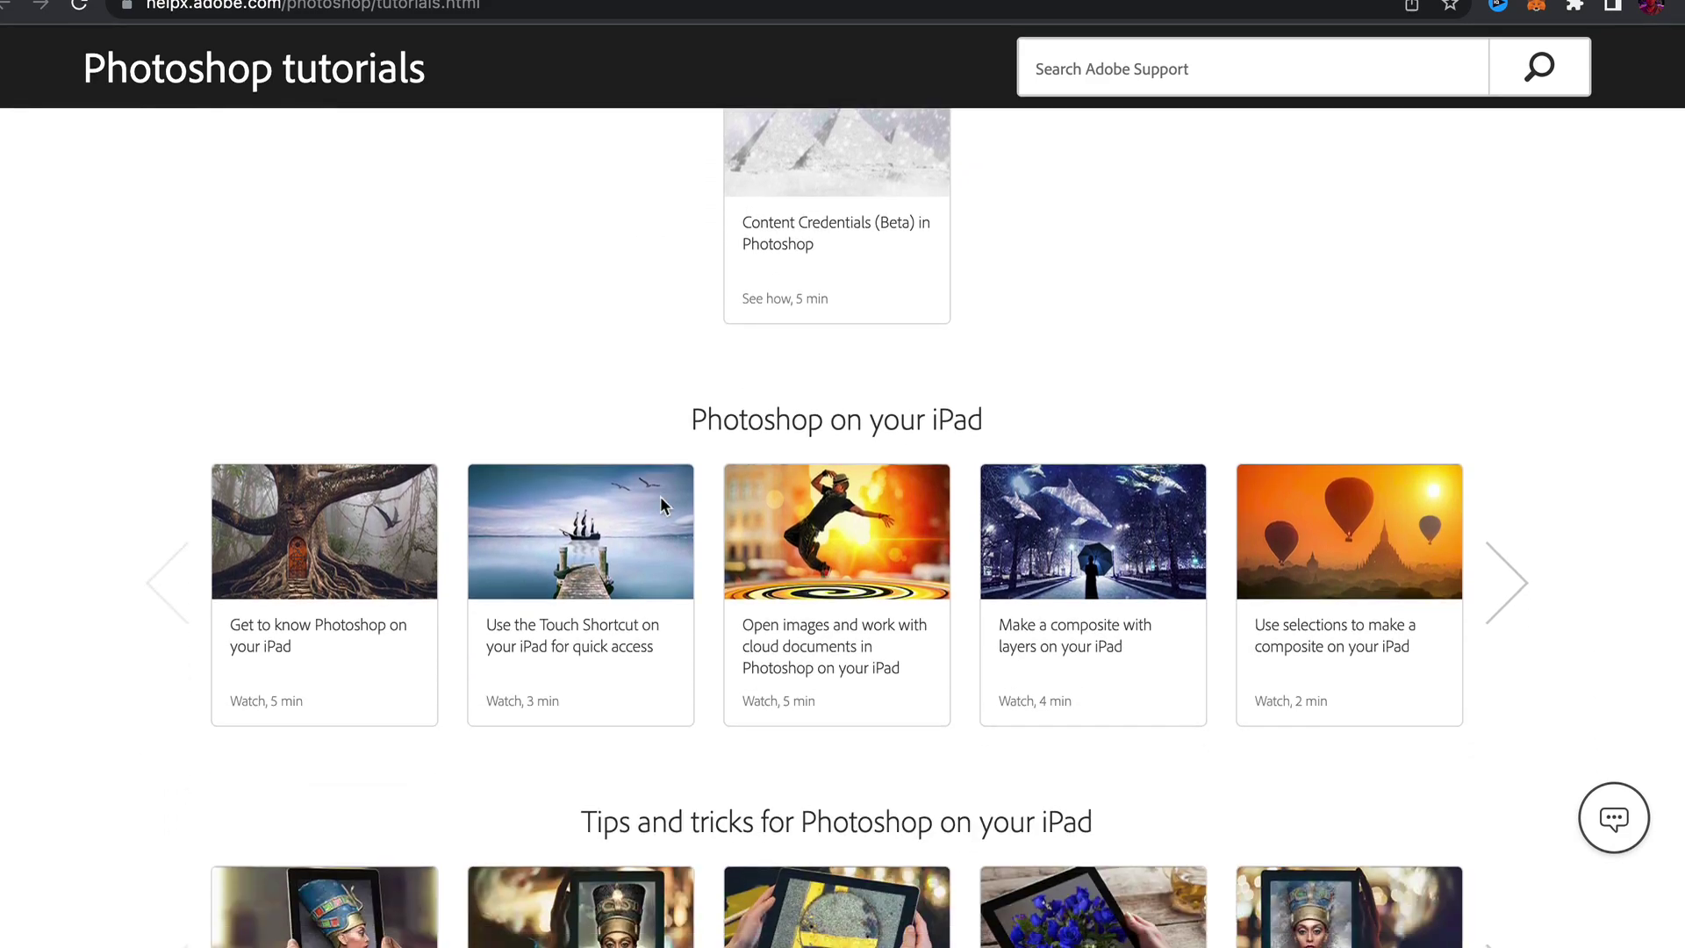
scroll(662, 508, down, 3)
scroll(661, 508, down, 3)
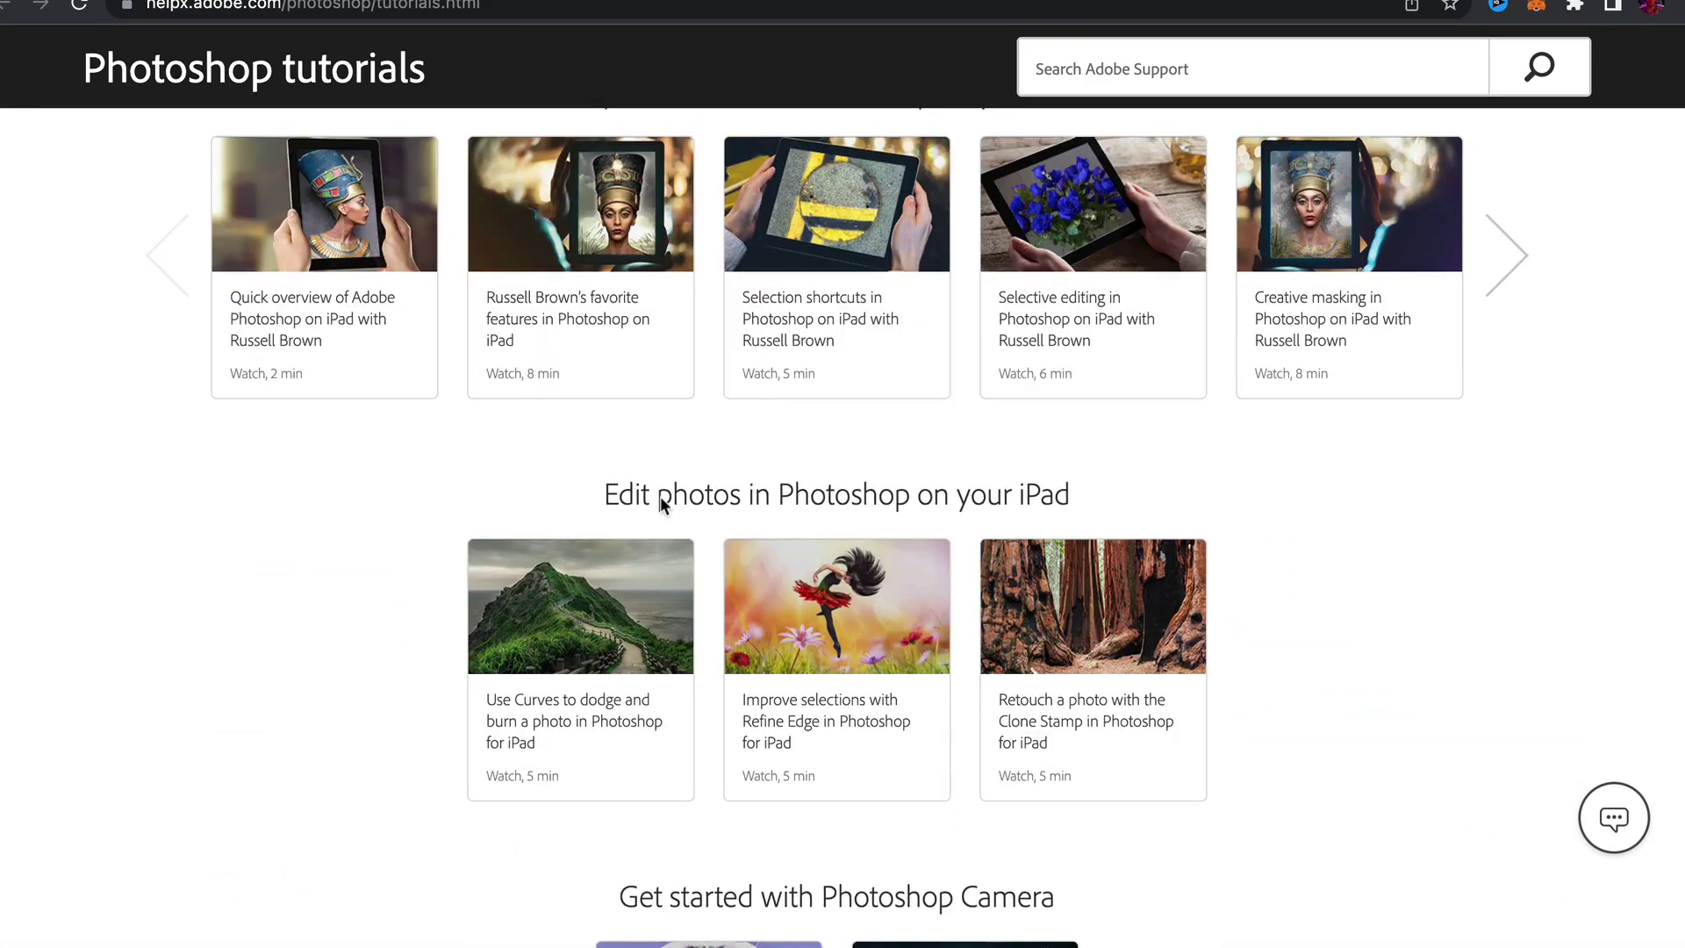
scroll(662, 498, down, 1)
scroll(662, 497, down, 3)
scroll(662, 497, up, 8)
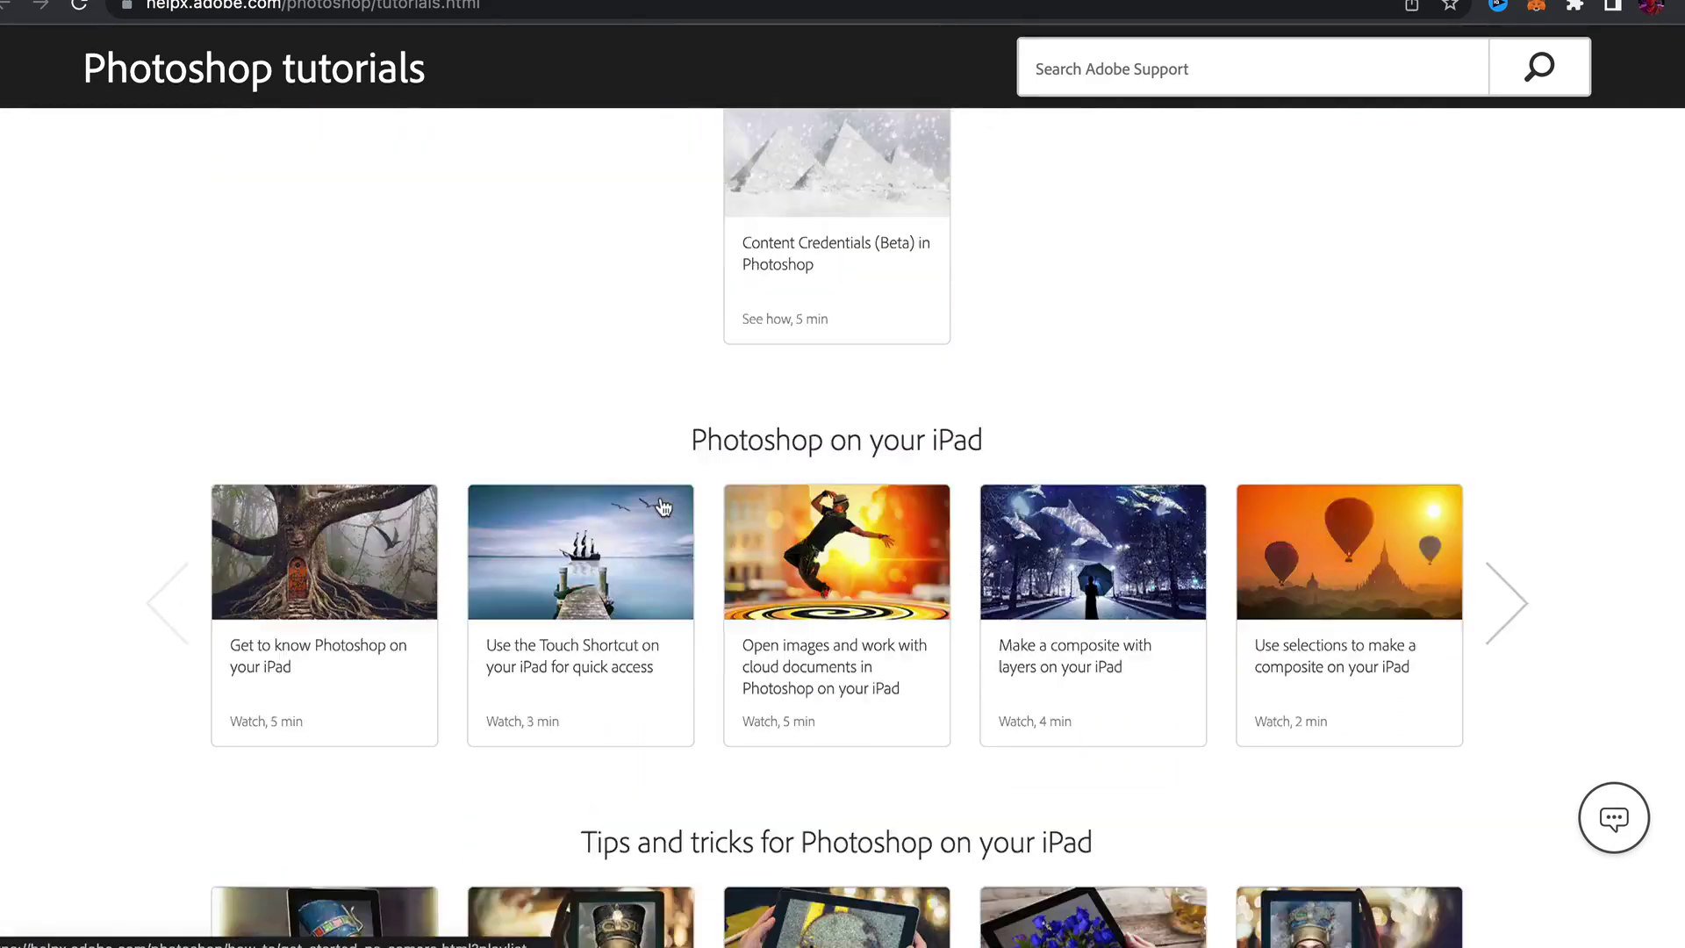
scroll(661, 498, up, 3)
scroll(659, 506, up, 5)
scroll(661, 505, down, 2)
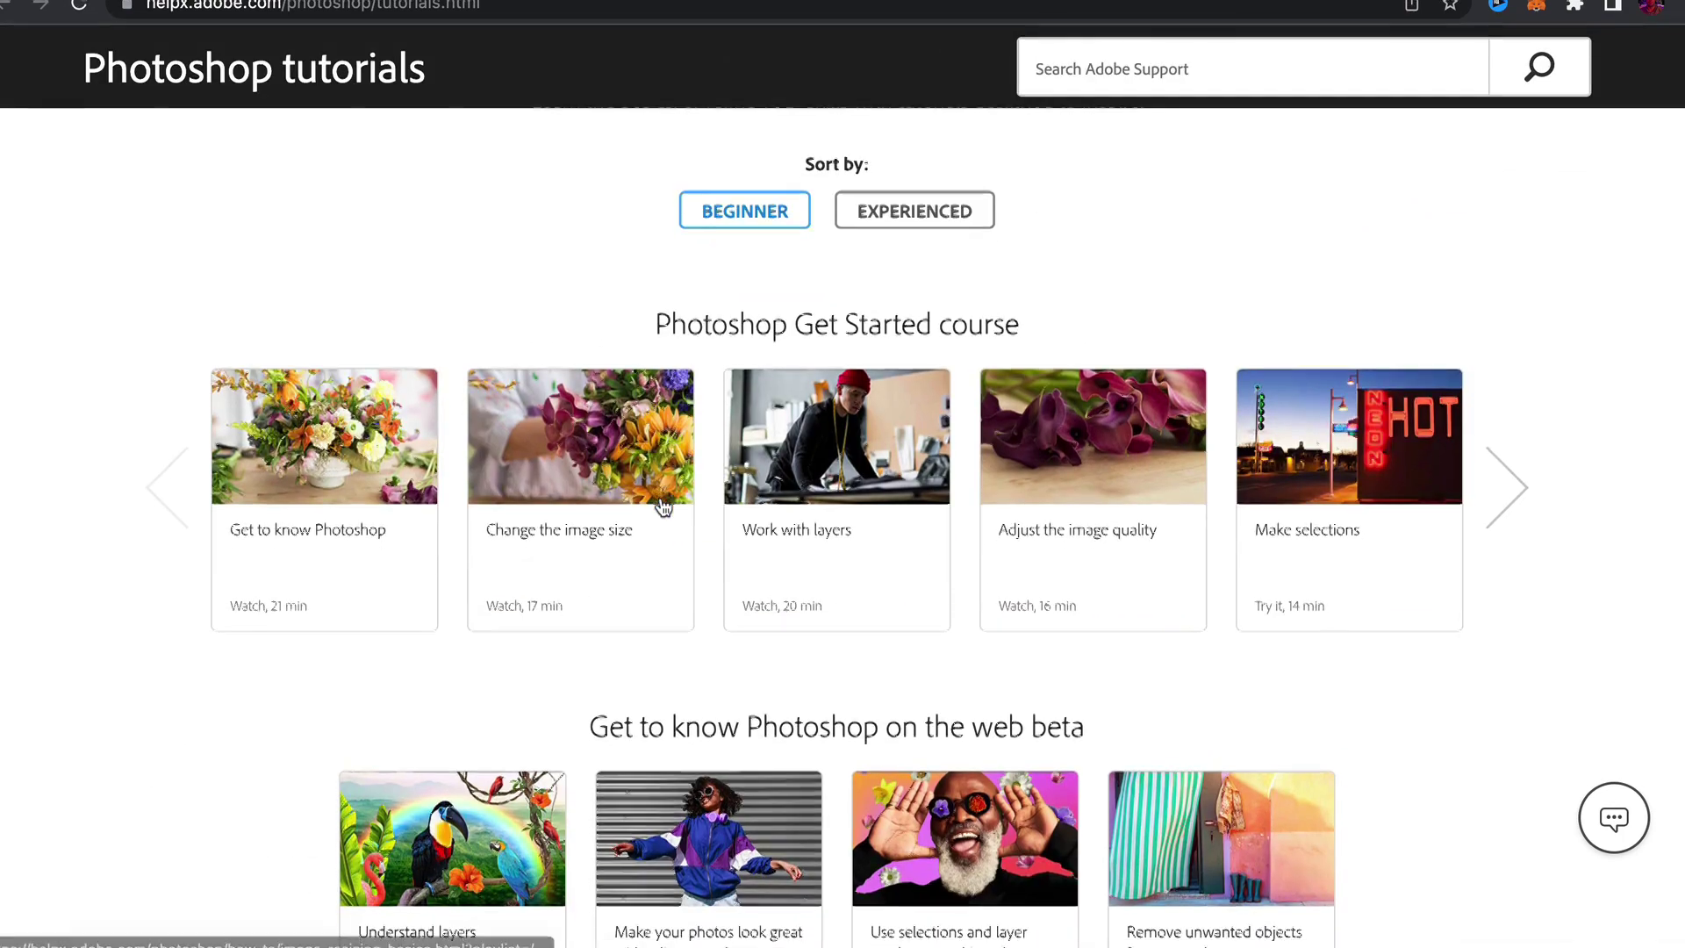
scroll(660, 501, down, 1)
- Sort the Adobe Photoshop tutorials by the EXPERIENCED level
click(915, 131)
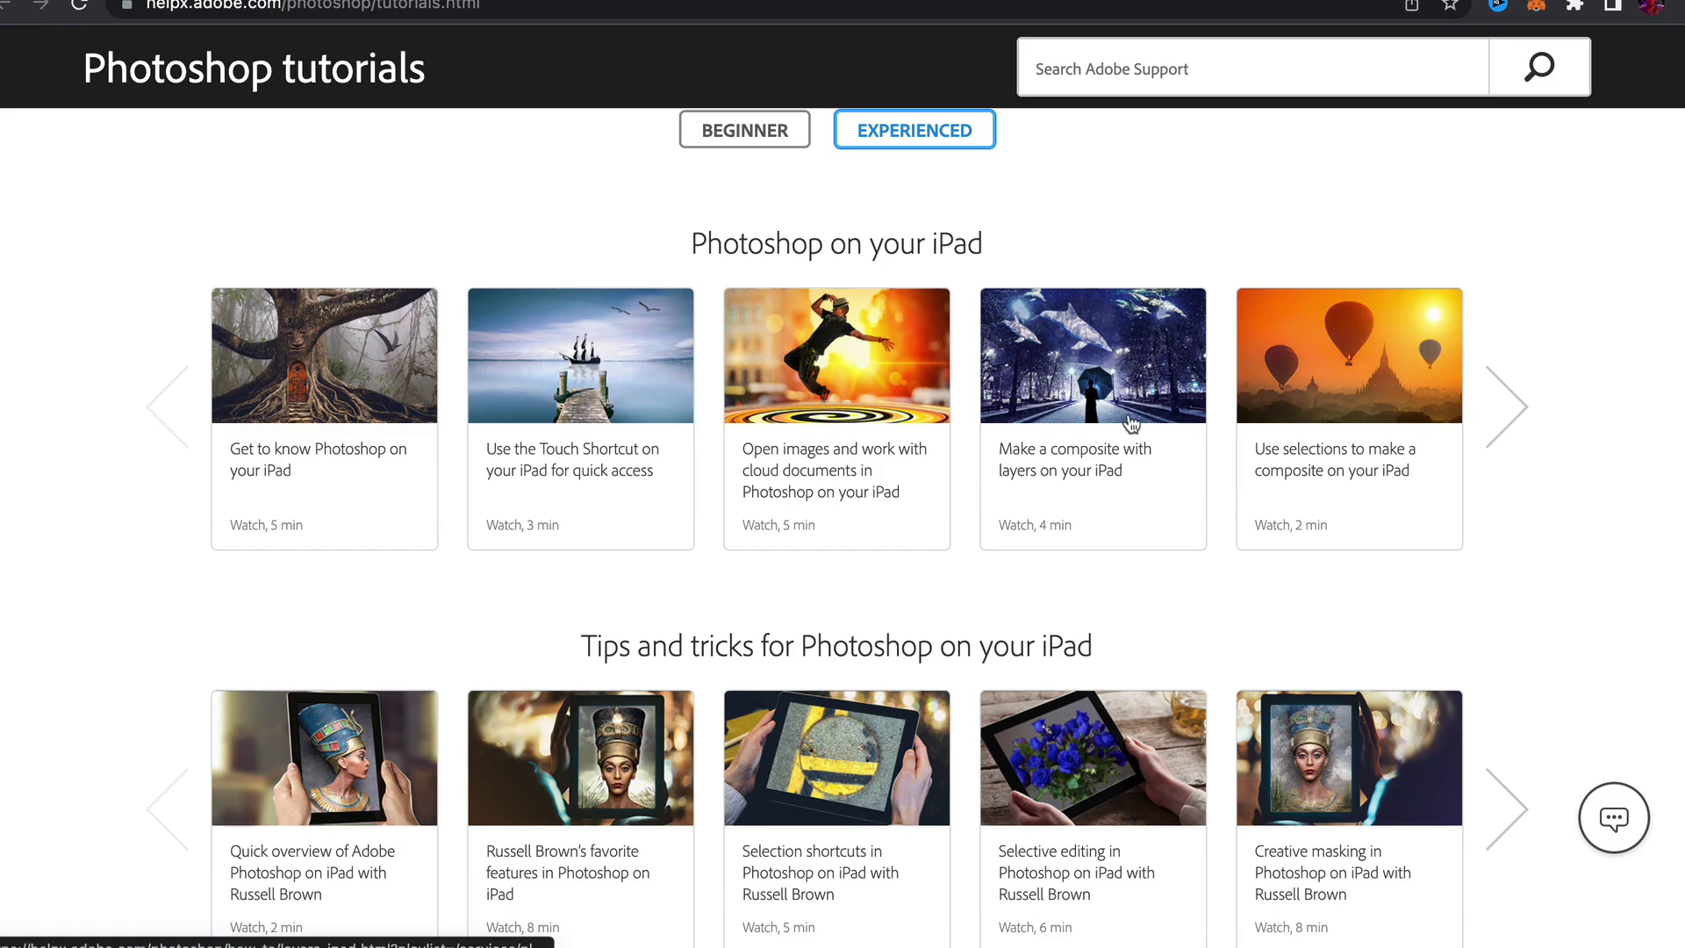
scroll(1299, 434, down, 2)
scroll(1299, 433, down, 1)
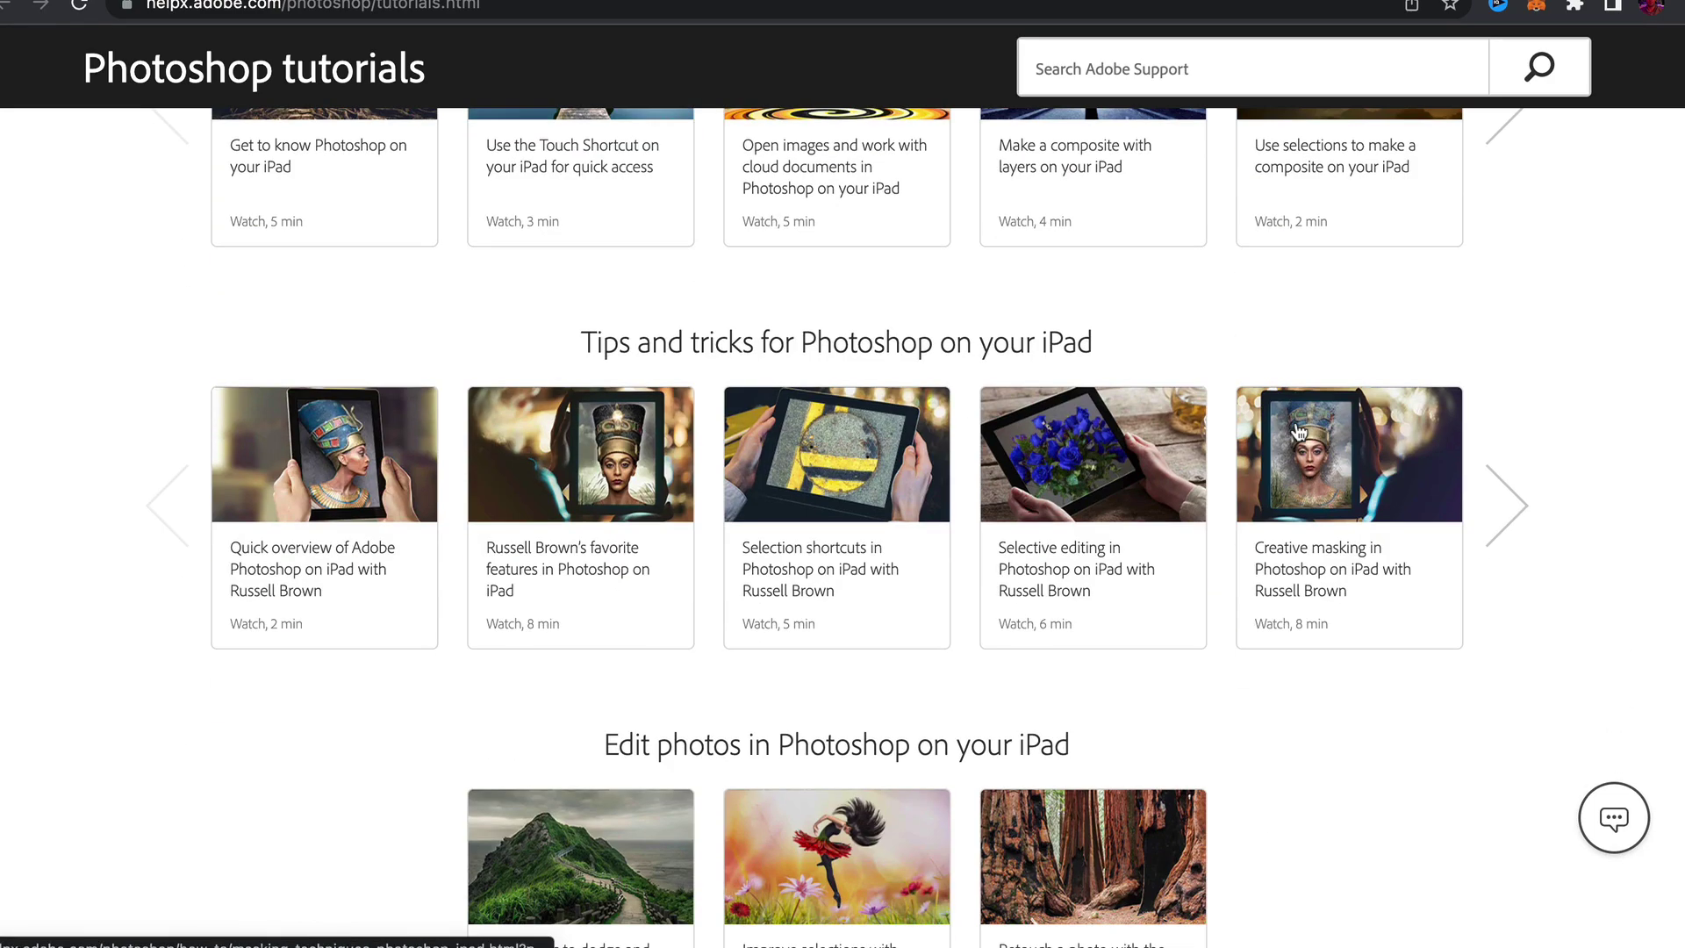
scroll(1294, 434, down, 3)
scroll(1612, 305, up, 5)
scroll(1614, 305, up, 1)
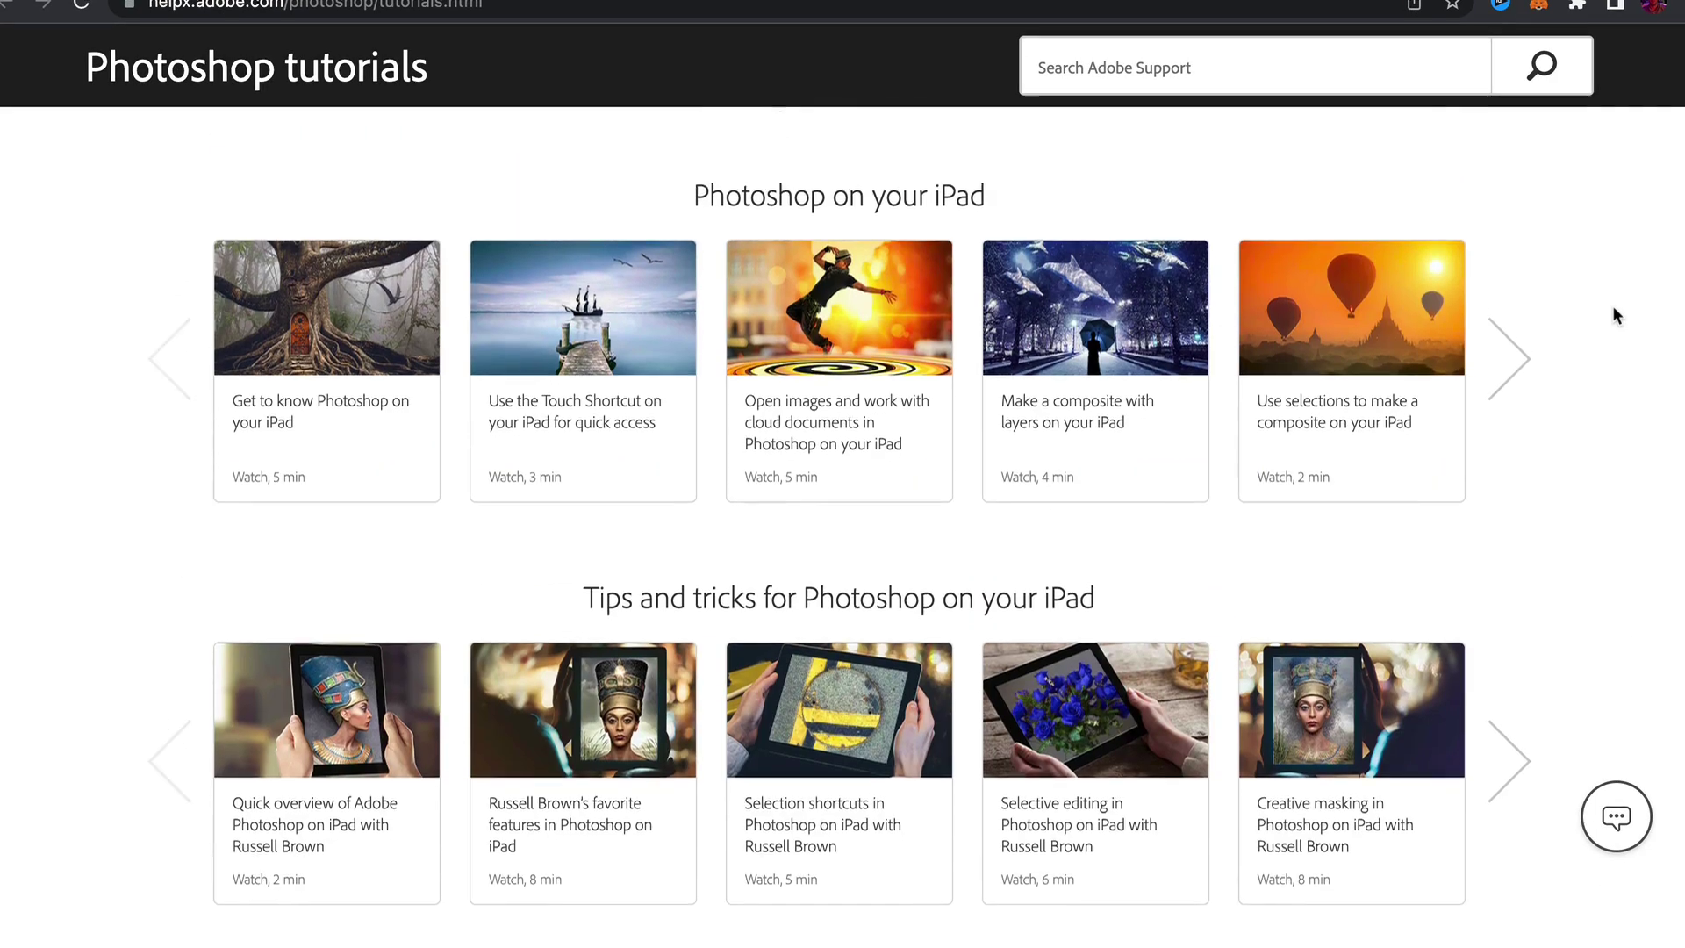
scroll(1614, 313, up, 2)
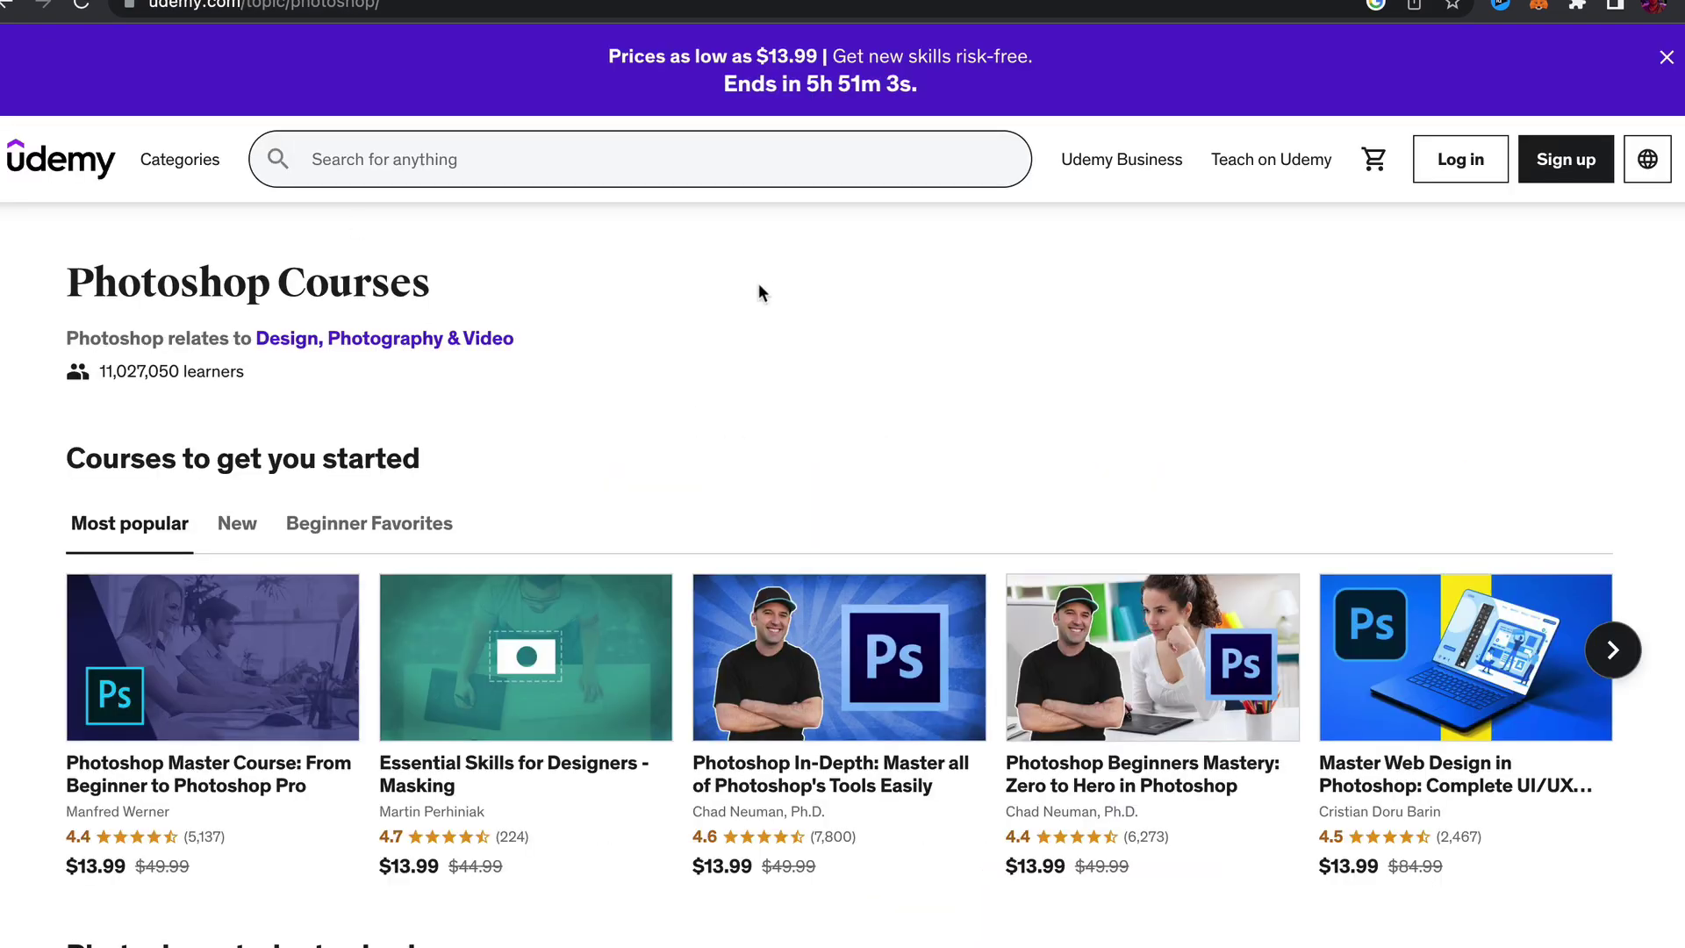
scroll(759, 293, down, 1)
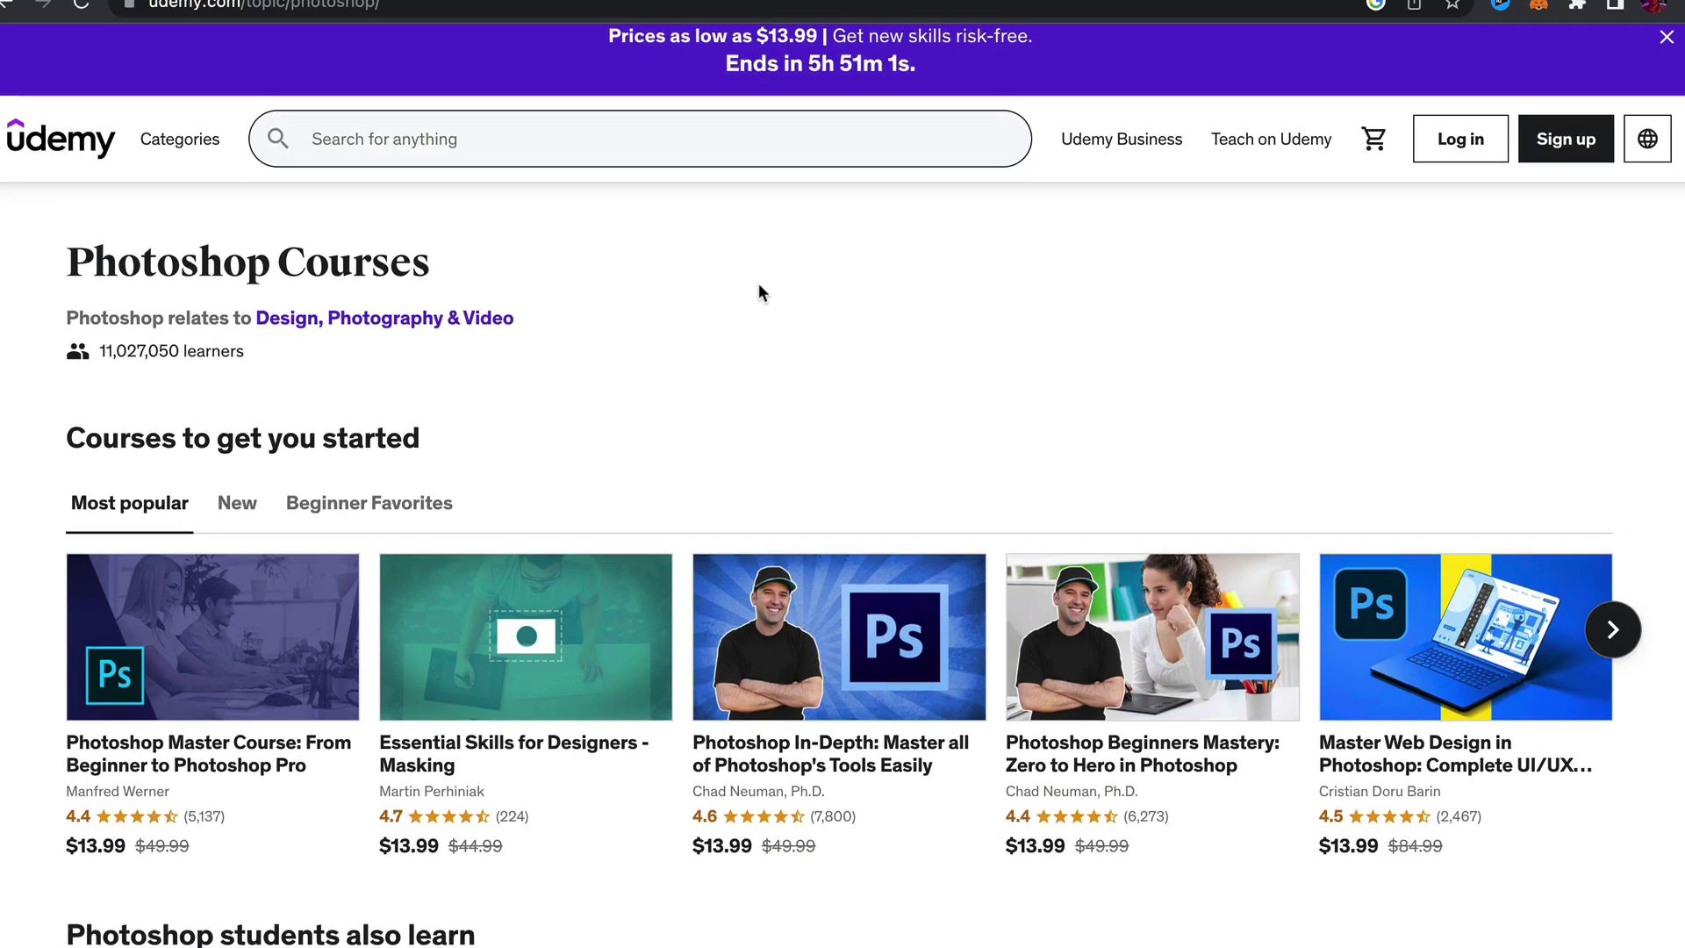
scroll(770, 309, down, 3)
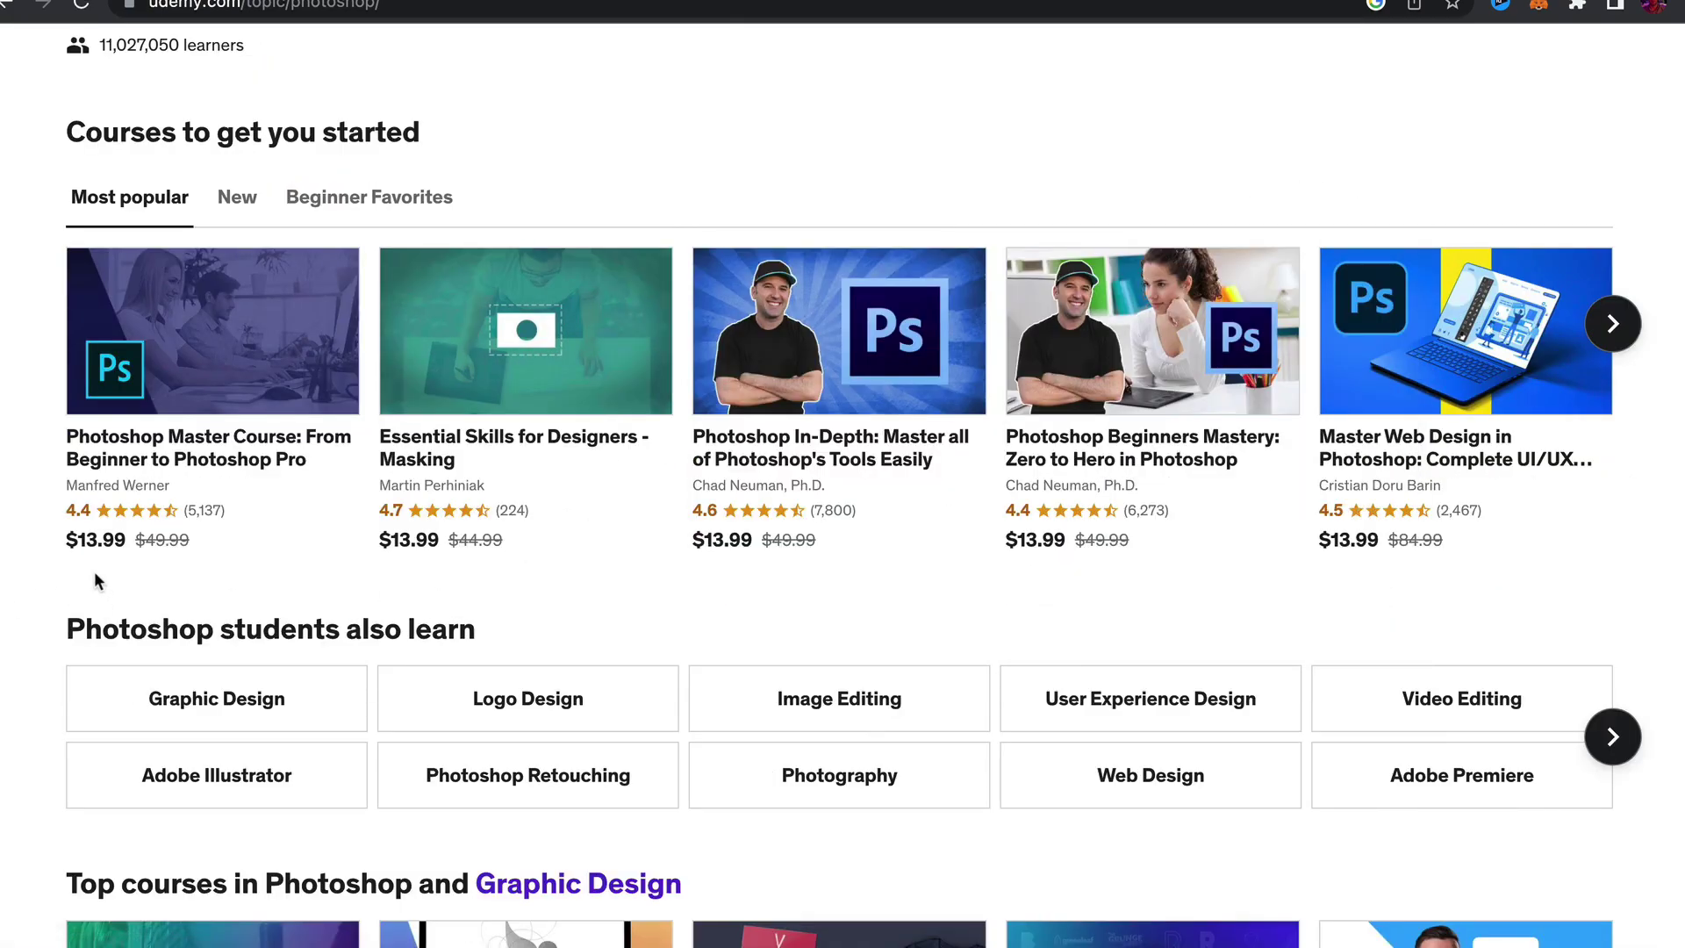
mouse_move(839, 637)
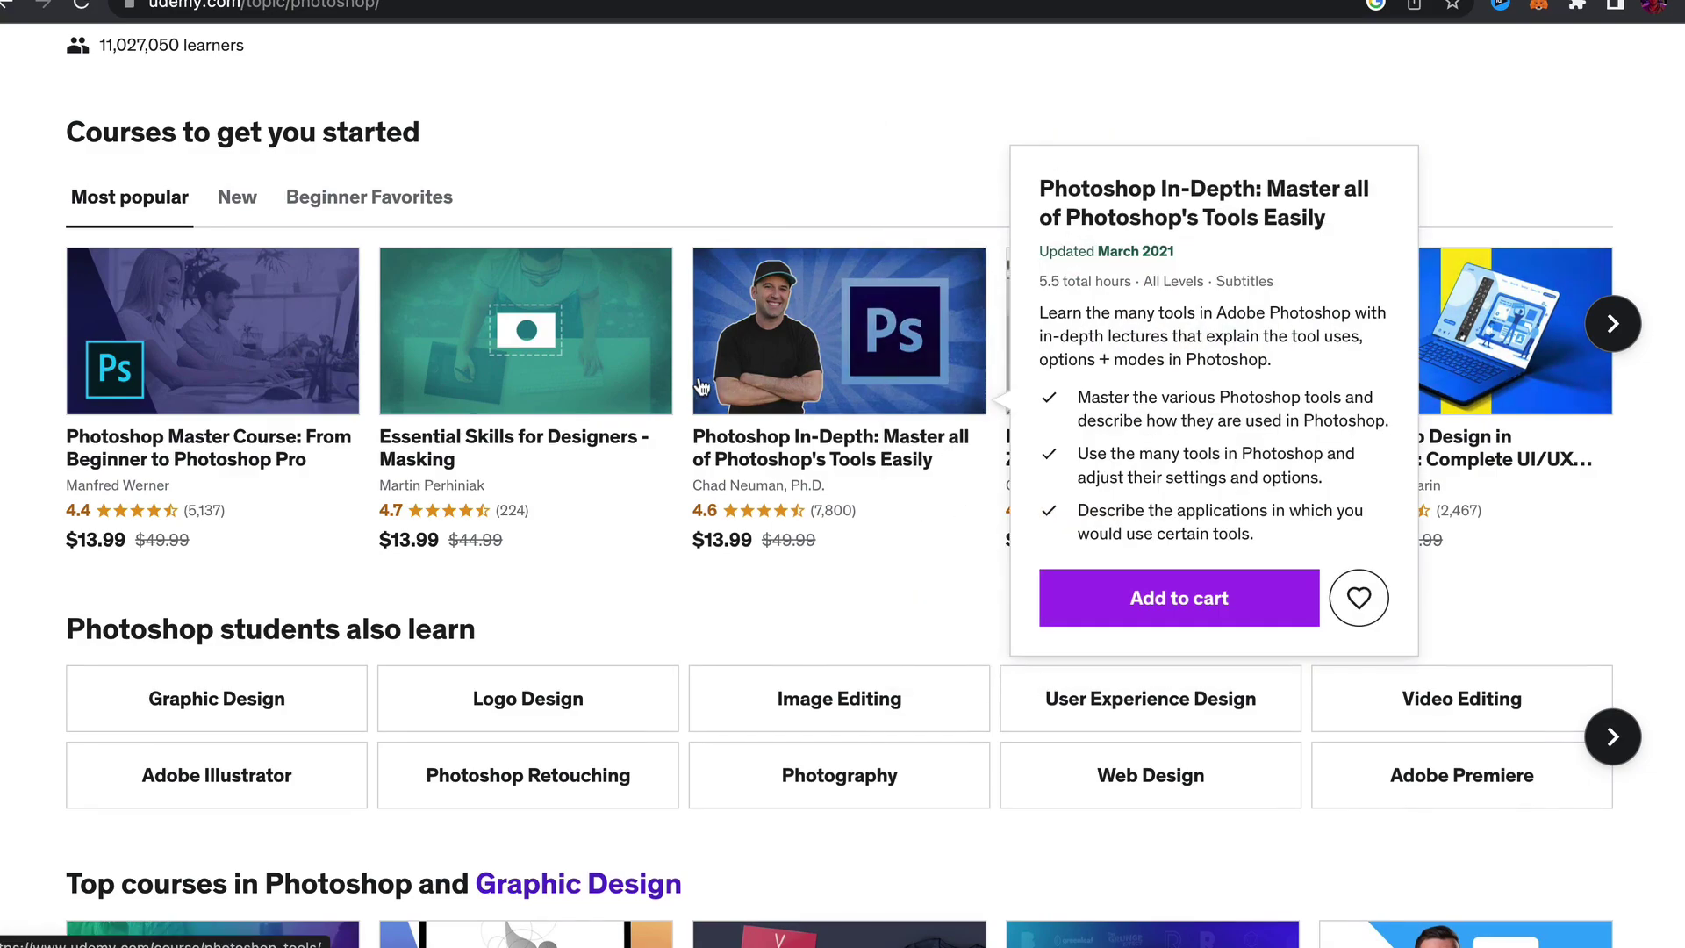
scroll(700, 385, down, 3)
scroll(700, 384, down, 2)
scroll(700, 385, down, 1)
scroll(700, 382, down, 2)
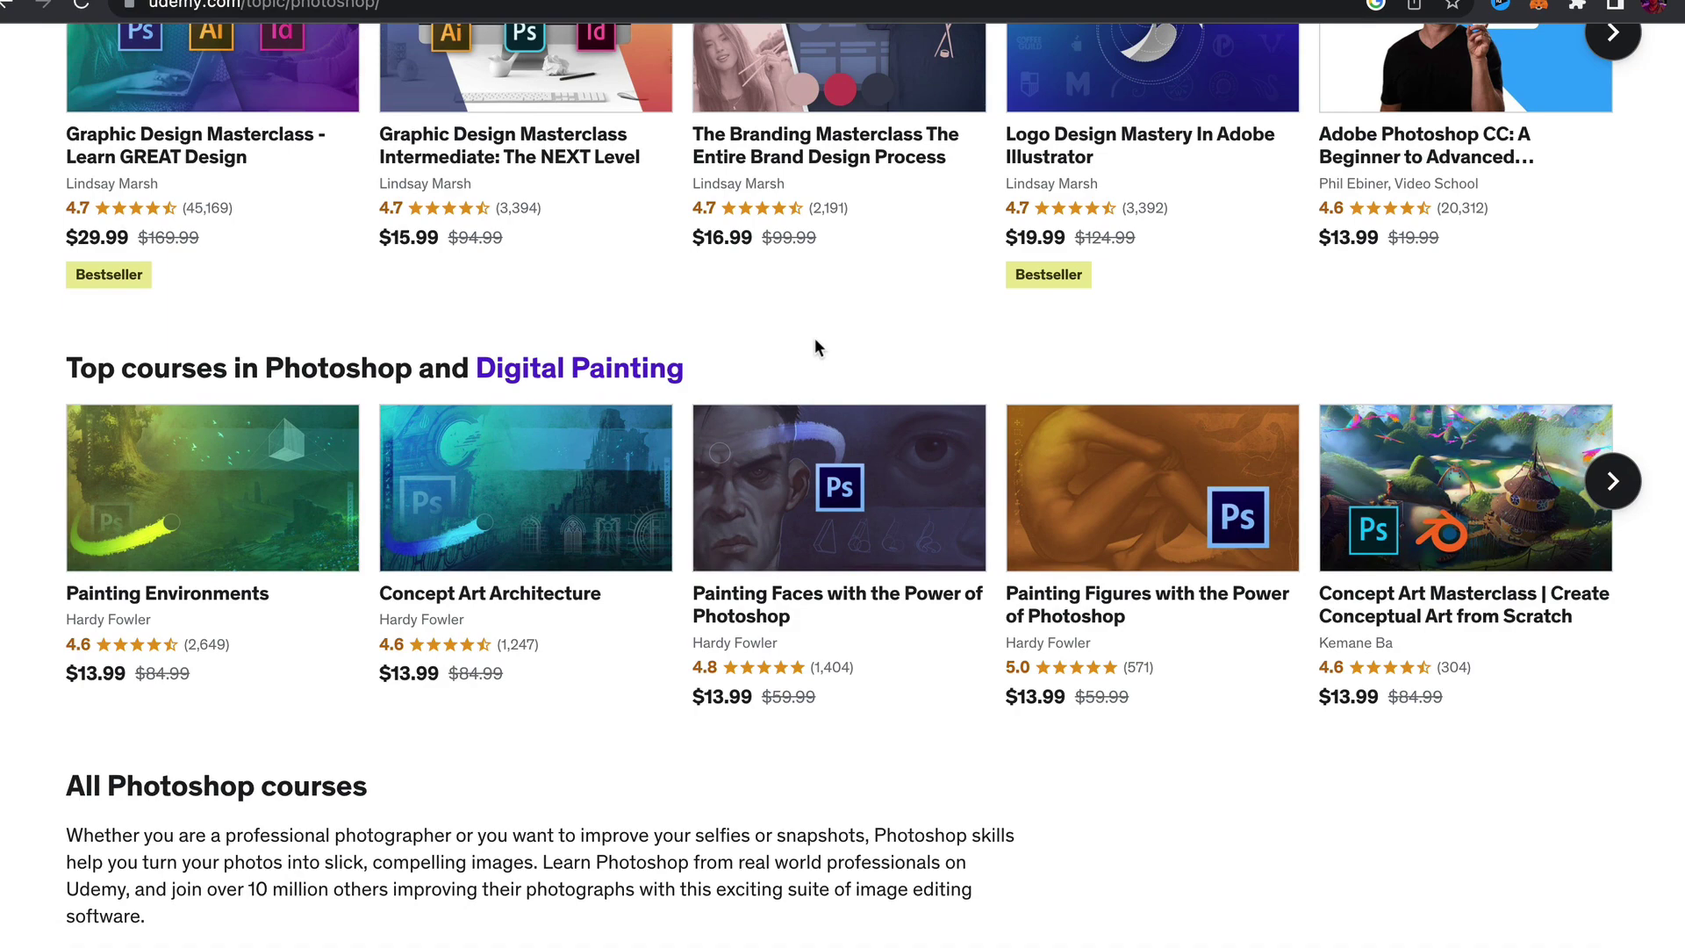
scroll(815, 340, up, 5)
scroll(815, 340, up, 5)
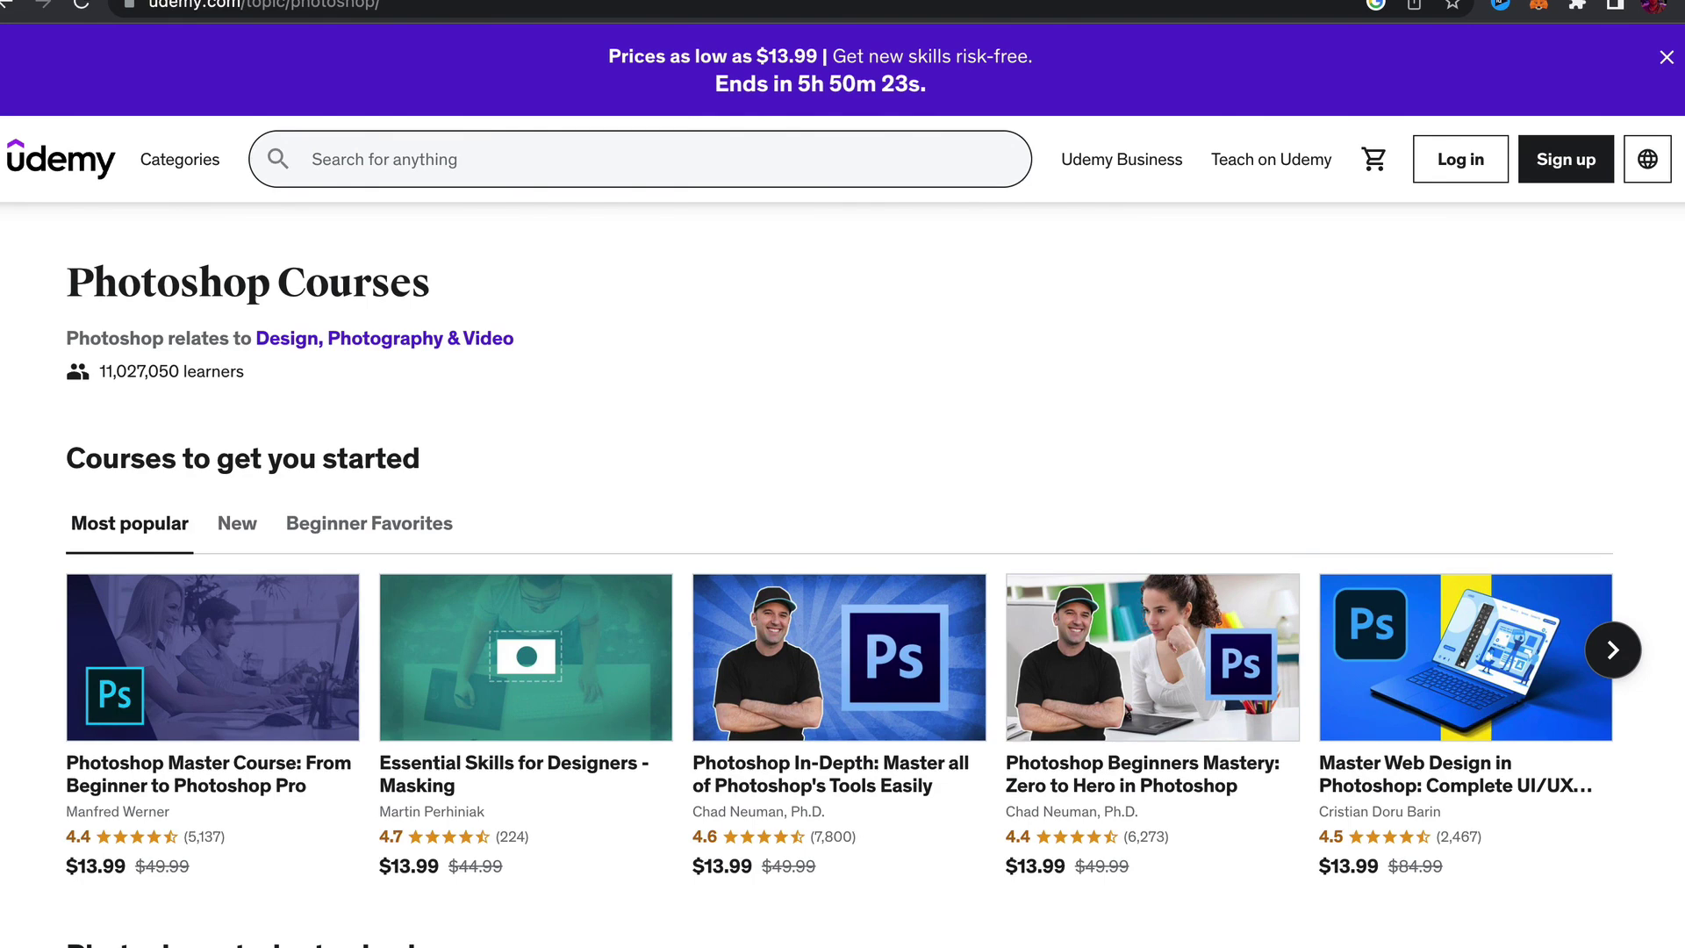
- Switch back to the Adobe tutorials tab, then on to the Upwork homepage tab
click(141, 6)
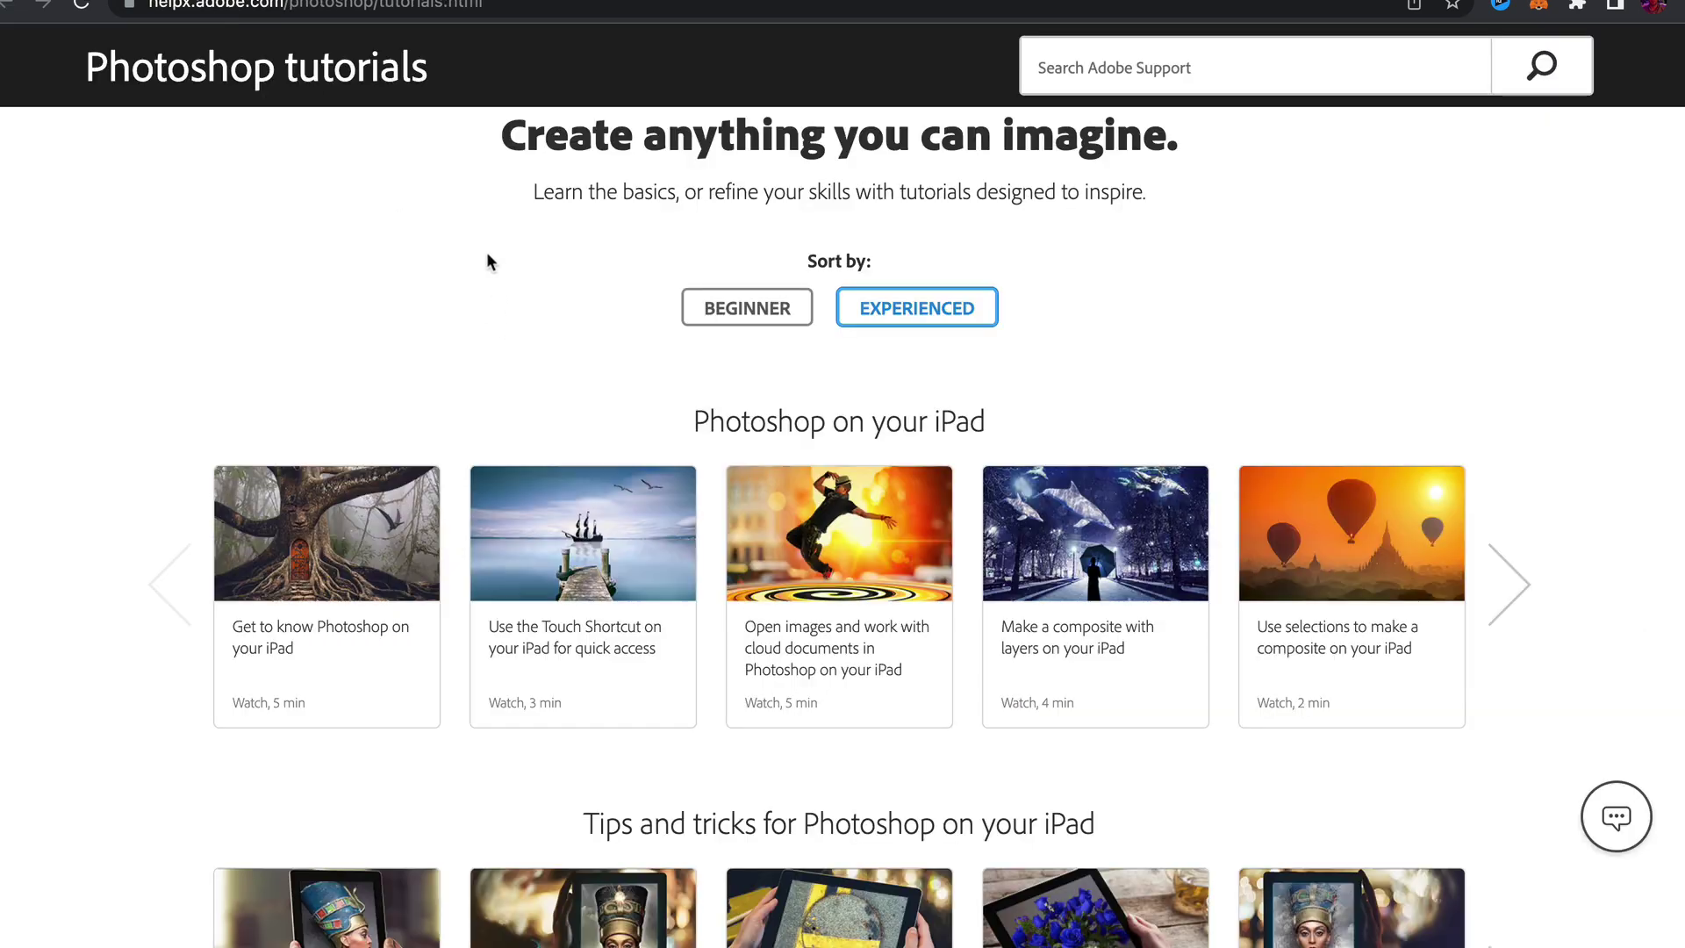
click(141, 4)
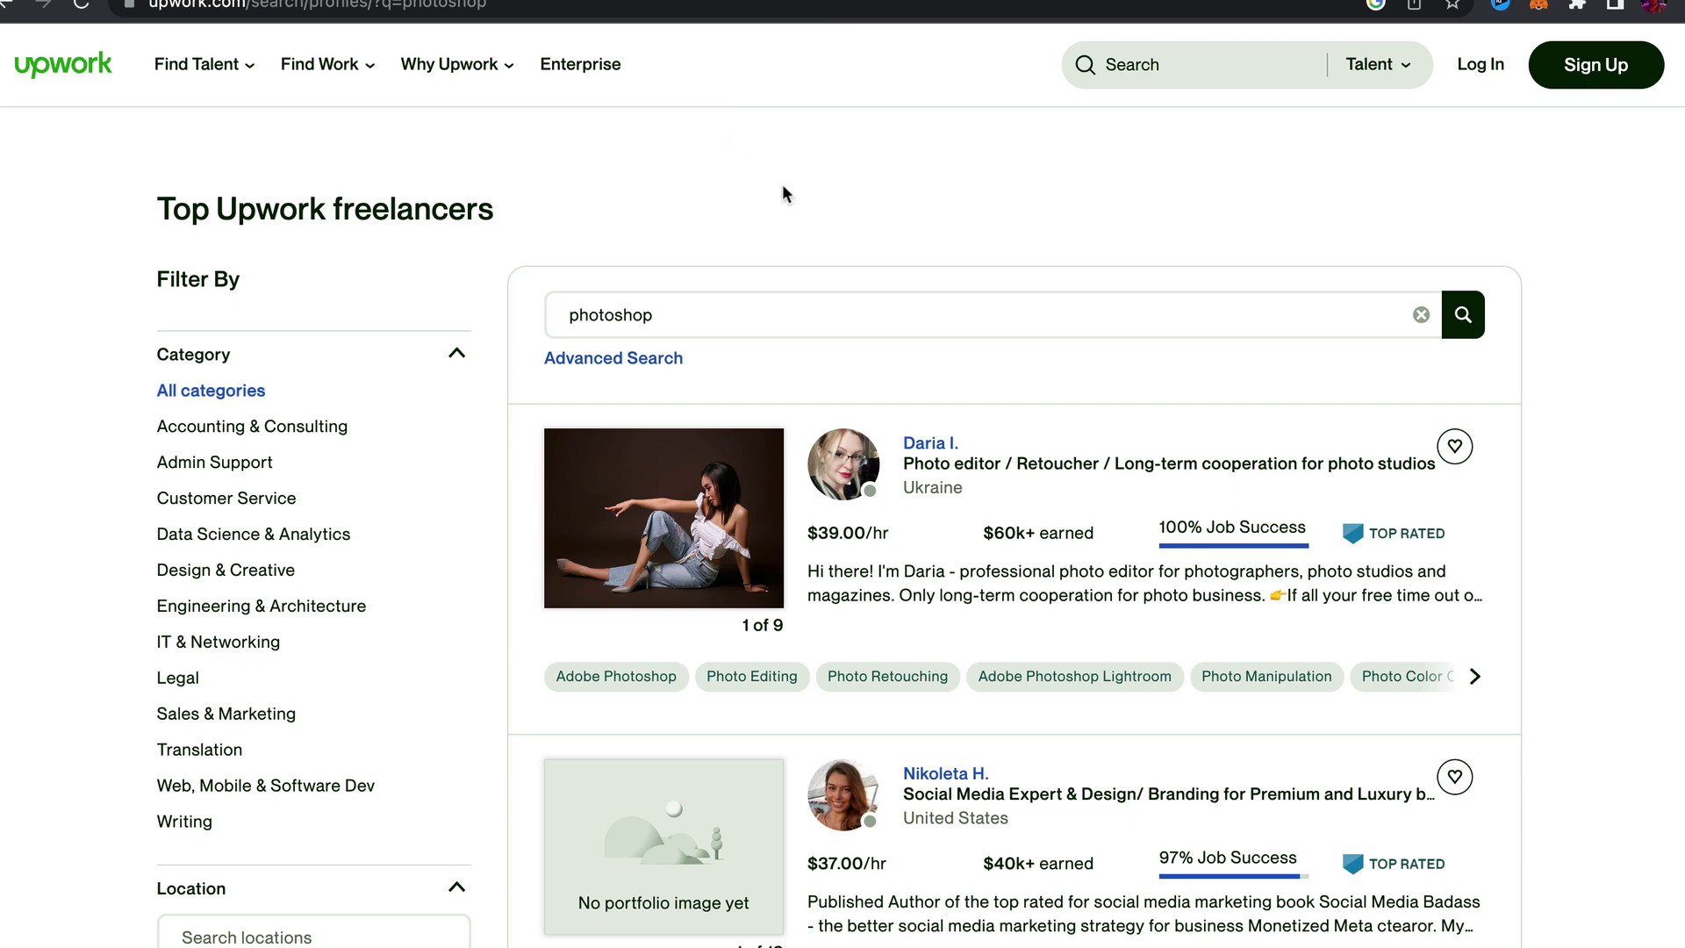
scroll(767, 194, down, 1)
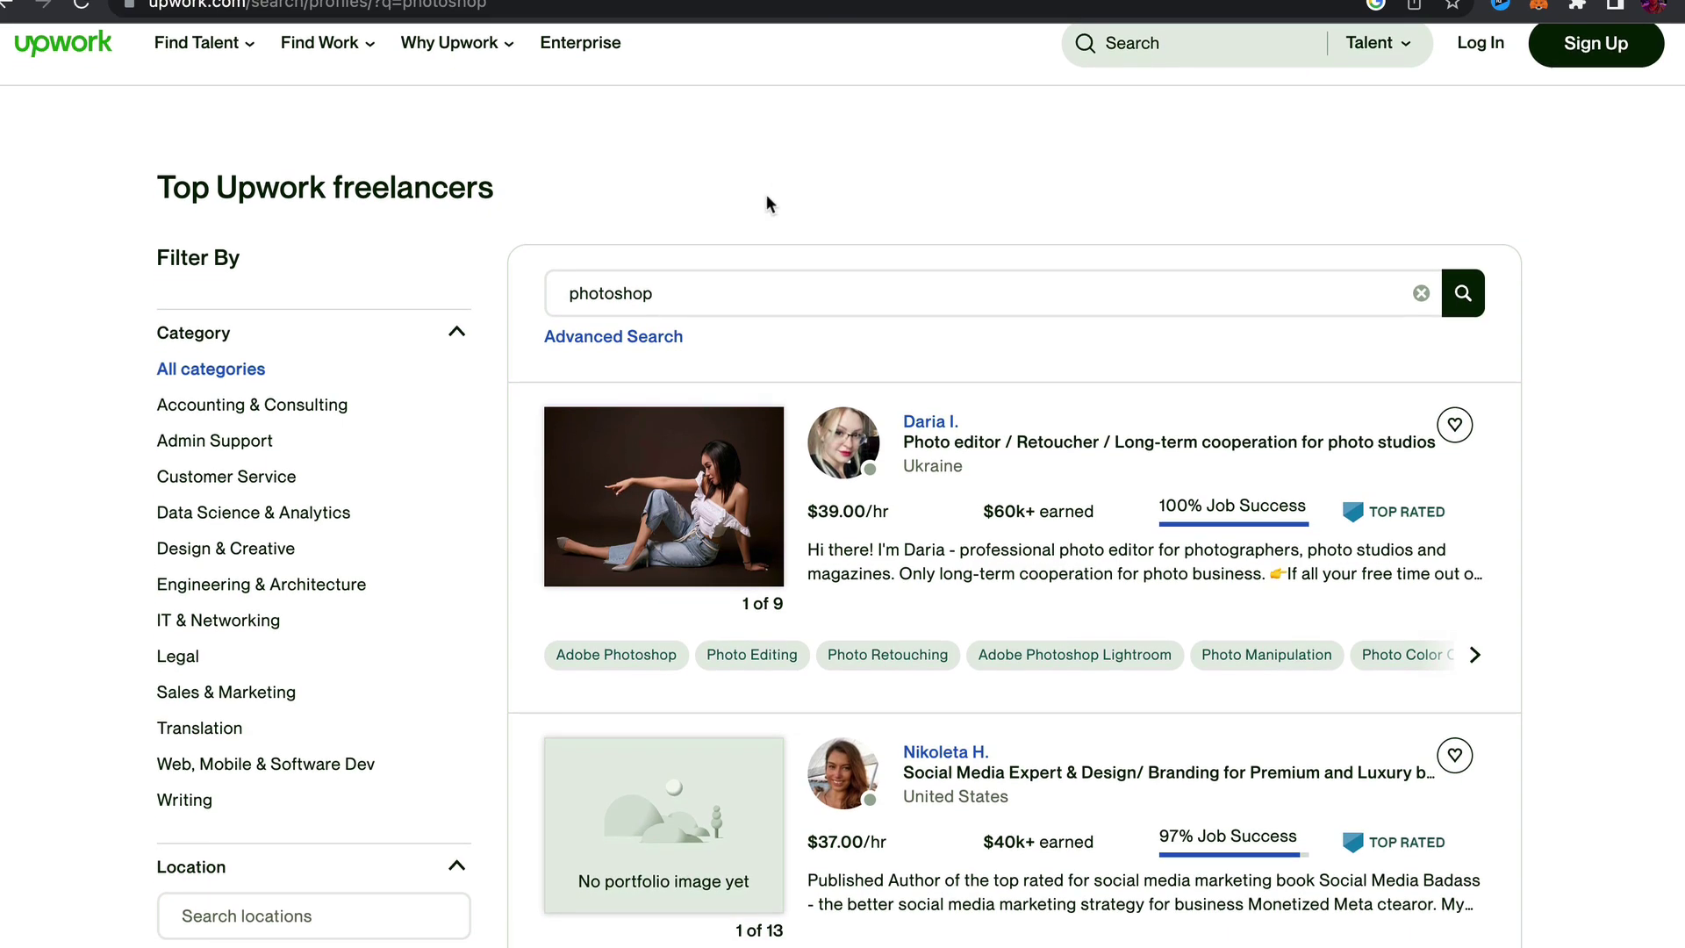
scroll(81, 346, down, 2)
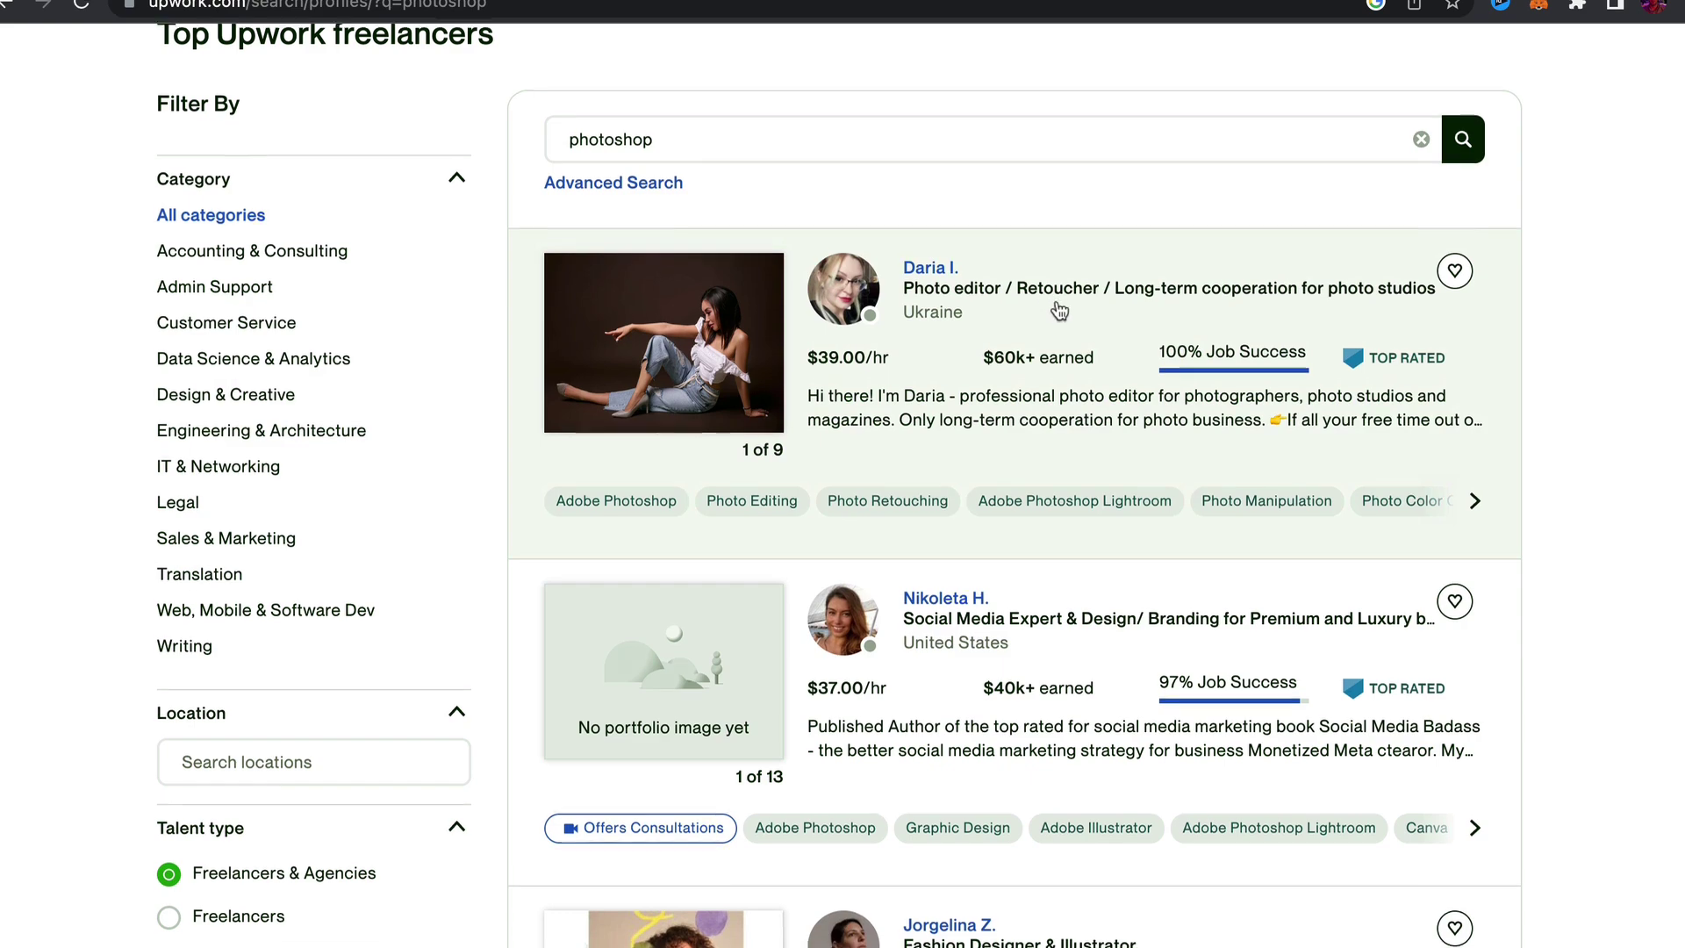
scroll(1053, 303, down, 1)
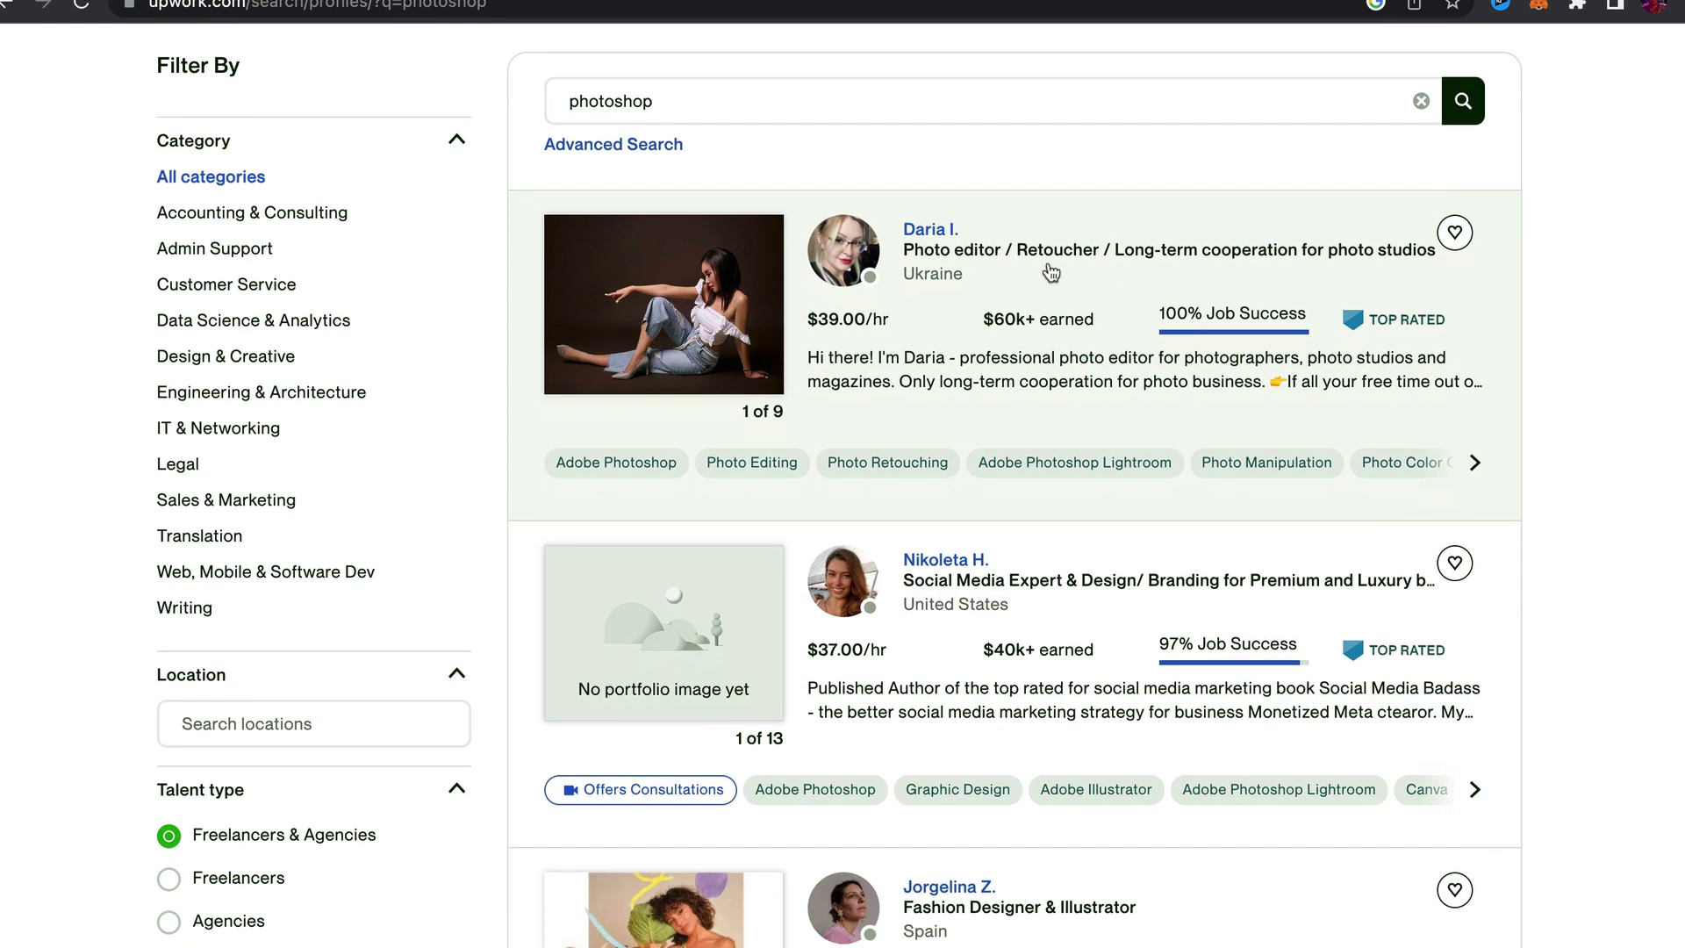
scroll(1052, 273, down, 1)
scroll(1051, 273, down, 2)
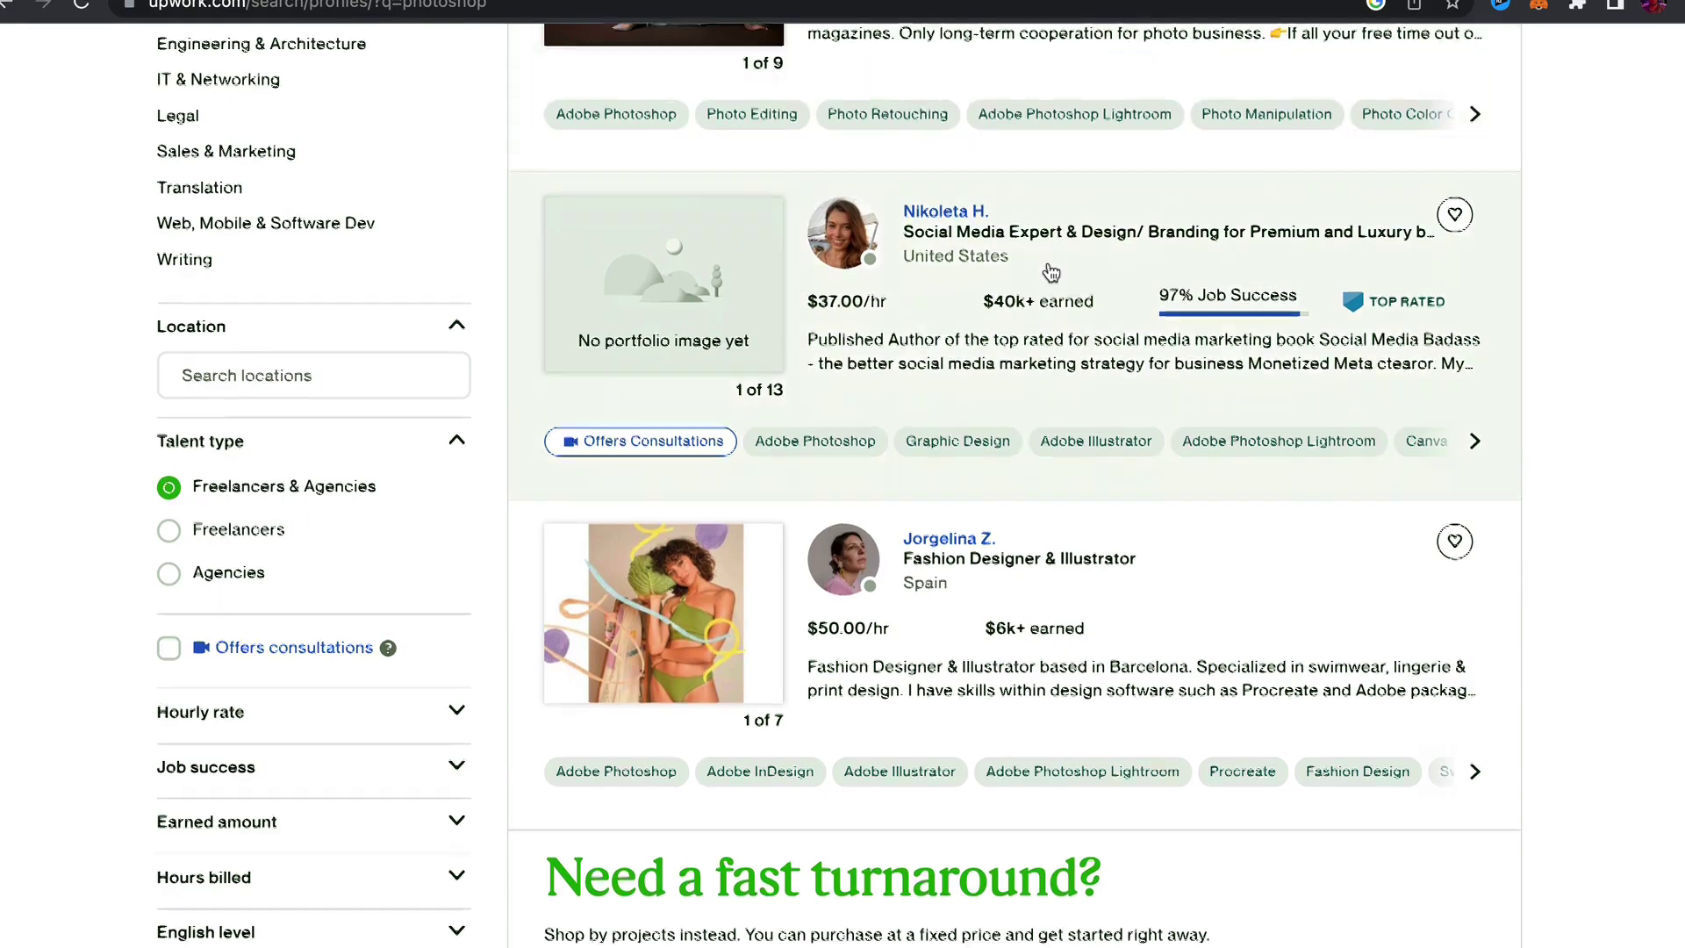
scroll(1051, 273, down, 5)
scroll(952, 328, up, 3)
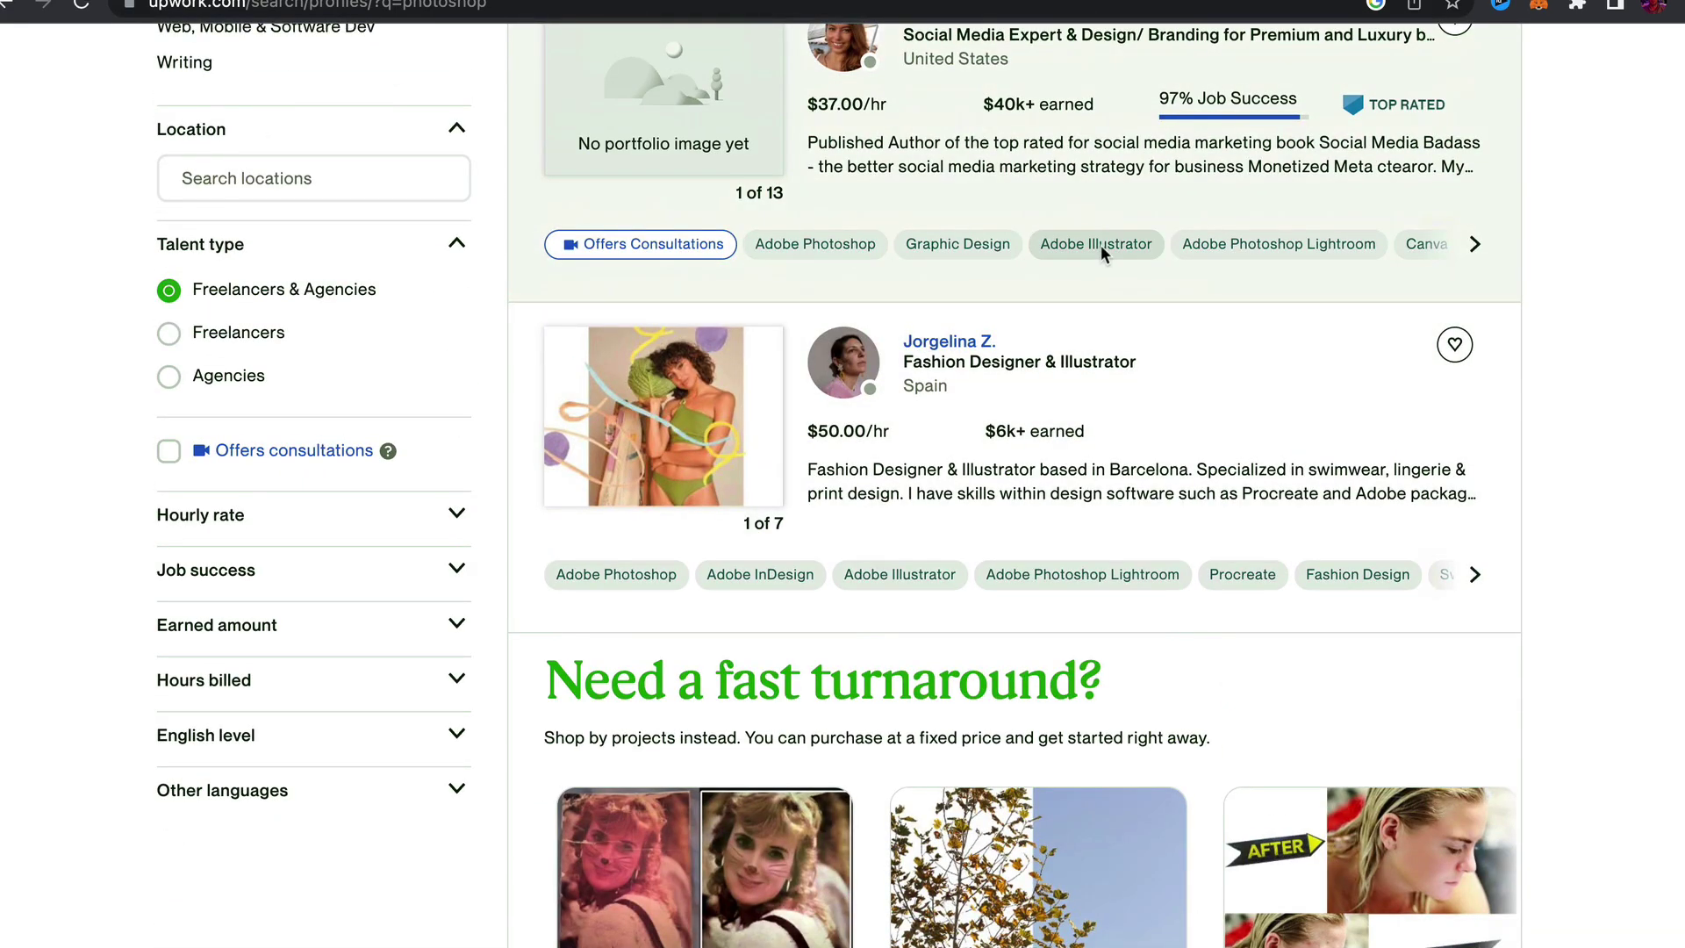
scroll(1103, 253, down, 5)
scroll(1103, 253, down, 1)
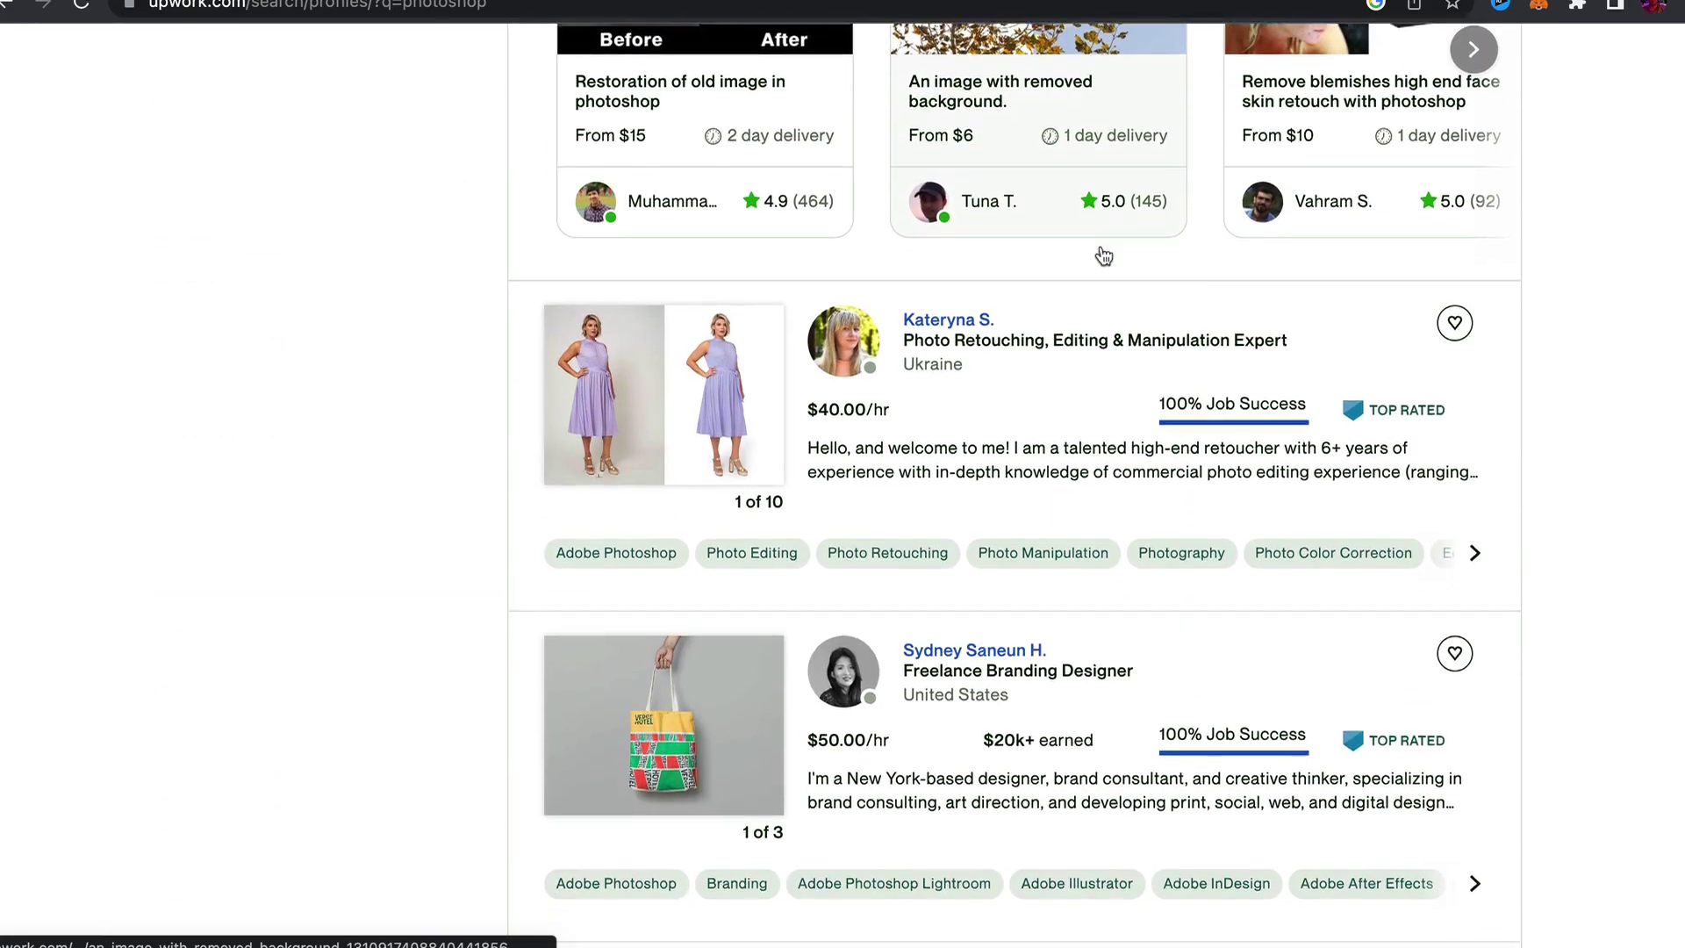
scroll(1104, 254, down, 1)
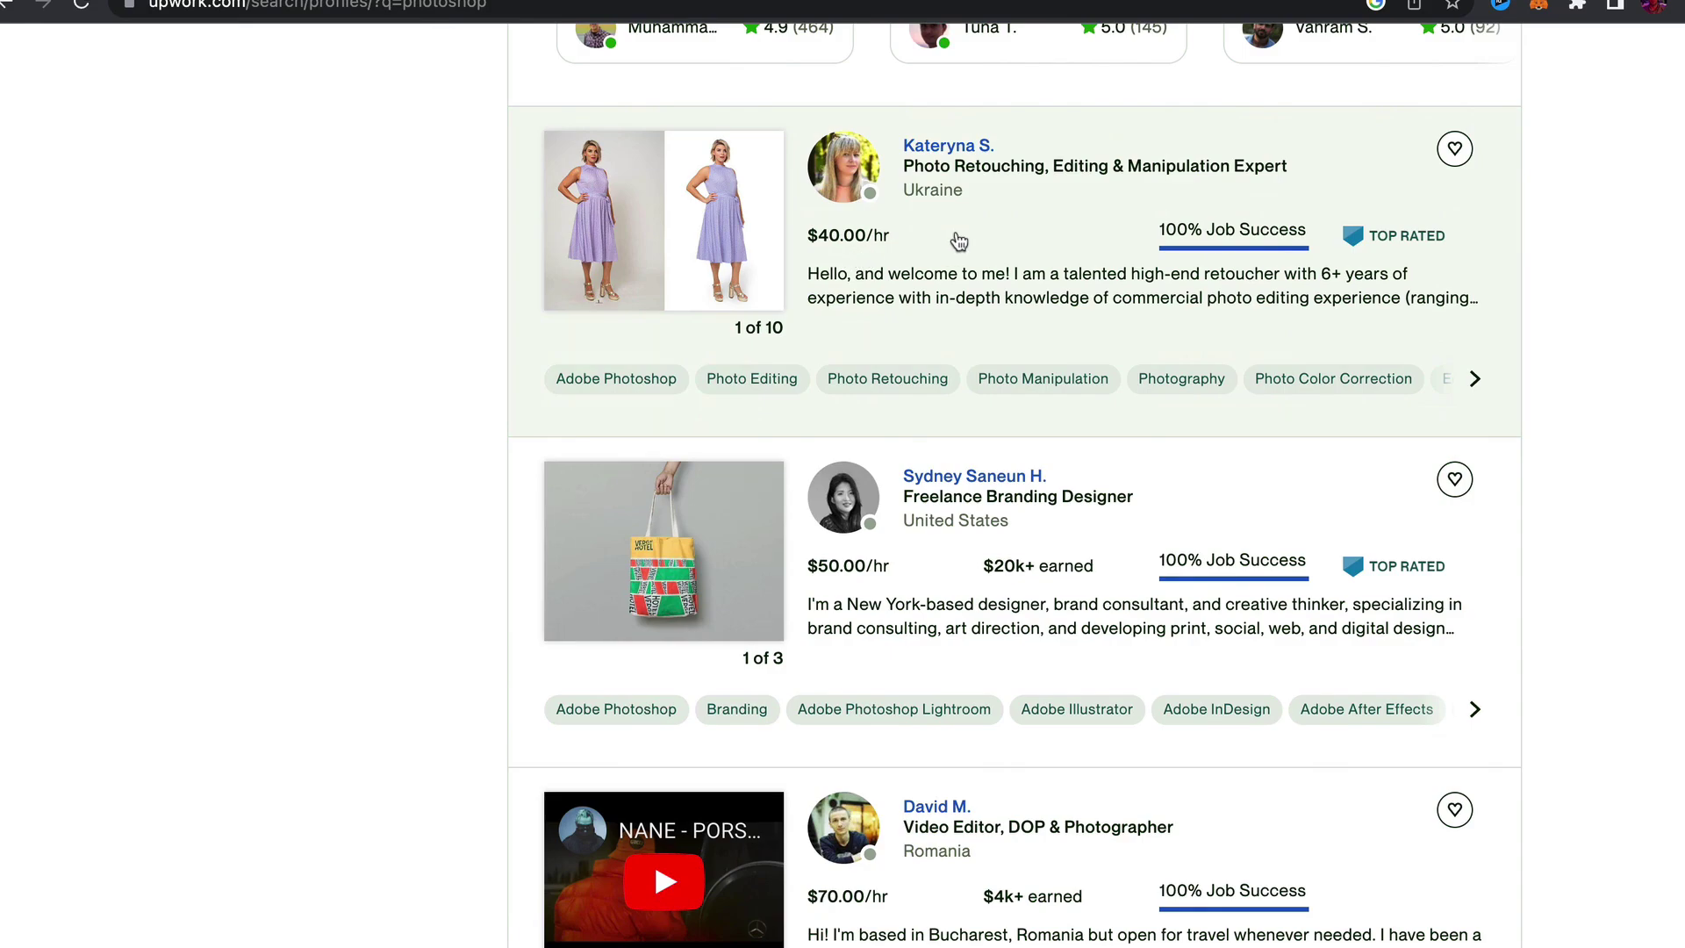
scroll(958, 241, up, 4)
scroll(954, 237, up, 4)
scroll(954, 237, up, 4)
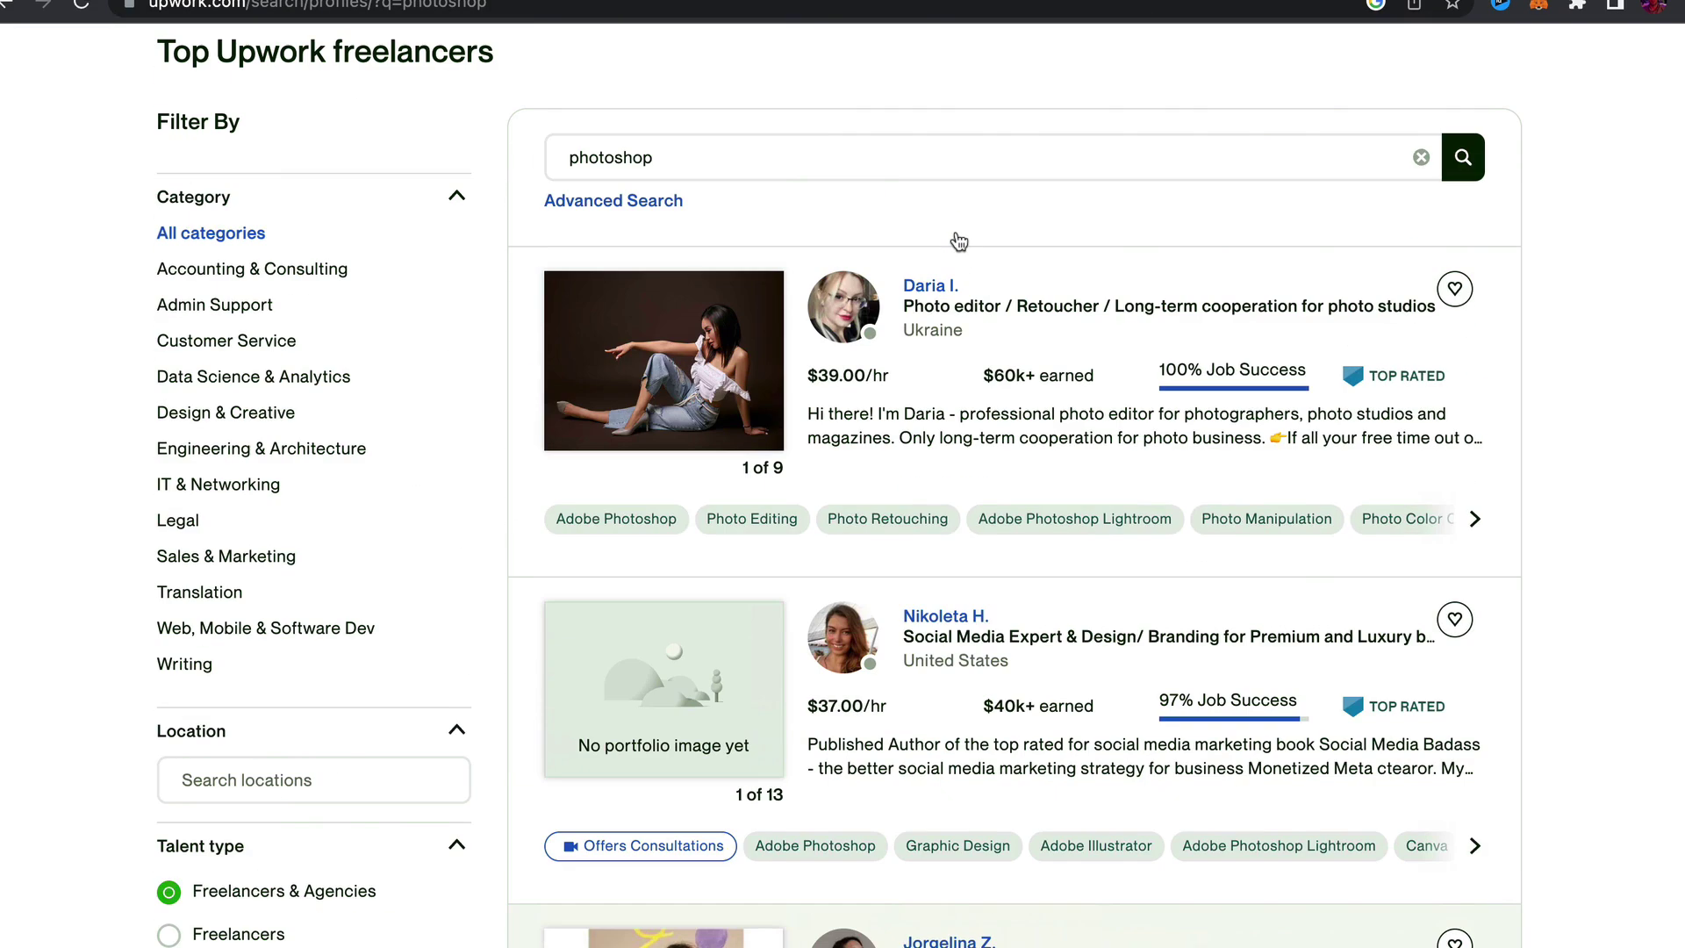
click(981, 333)
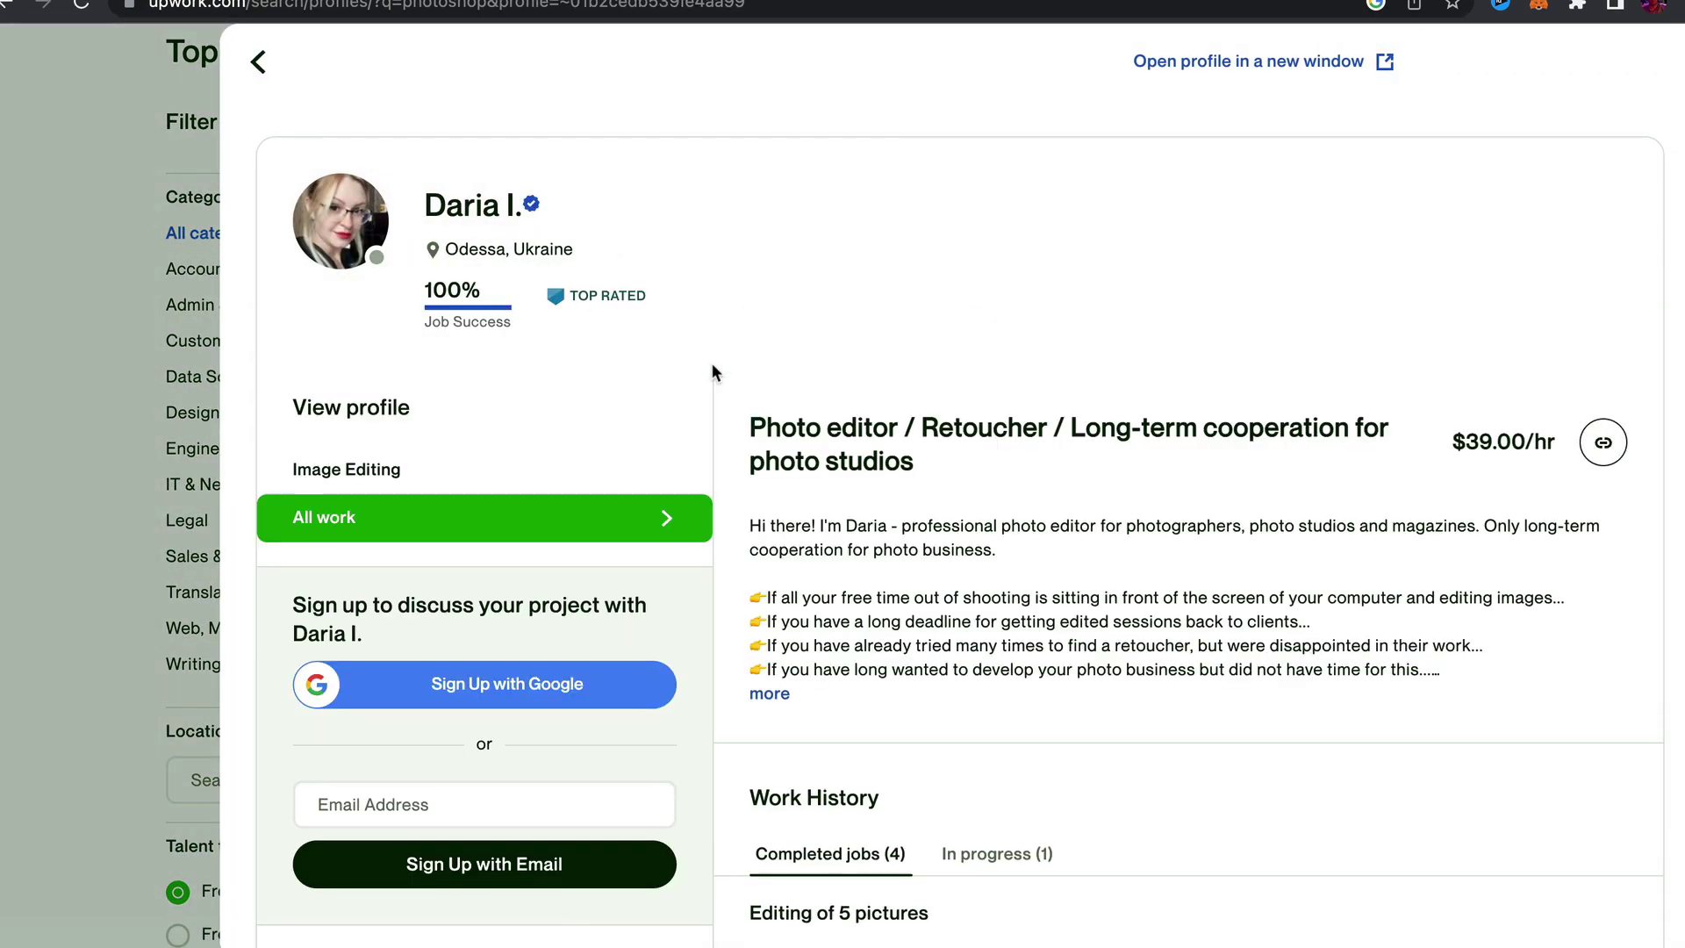
scroll(952, 444, down, 1)
scroll(953, 444, down, 4)
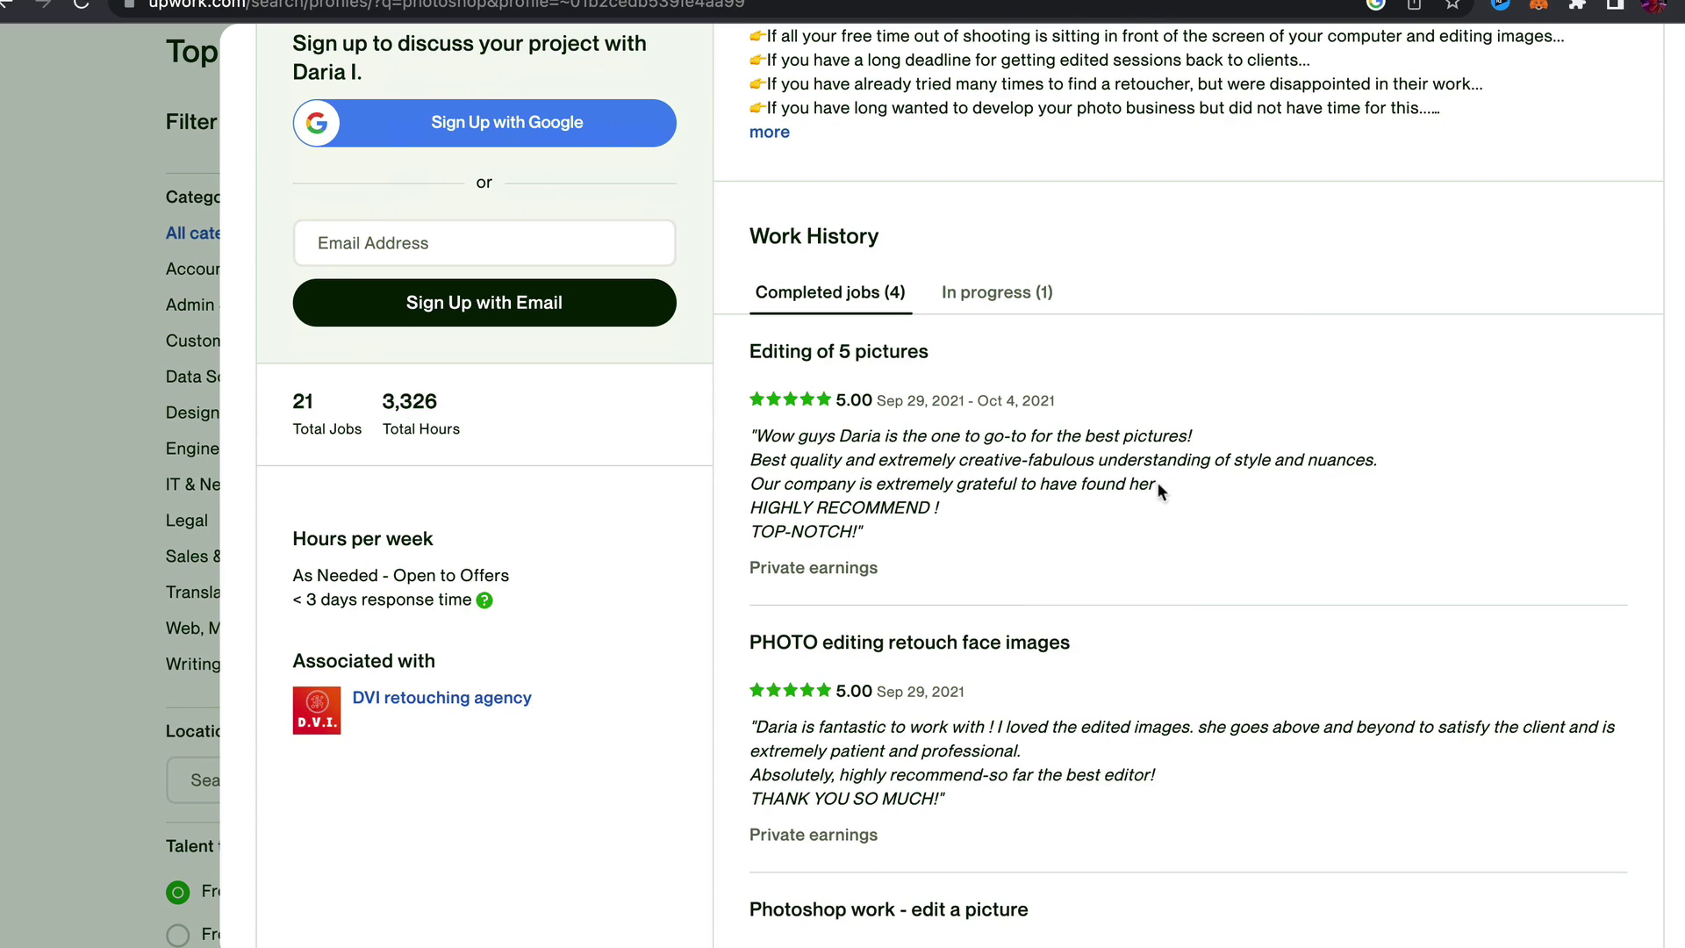
scroll(1012, 461, up, 2)
scroll(1013, 440, up, 1)
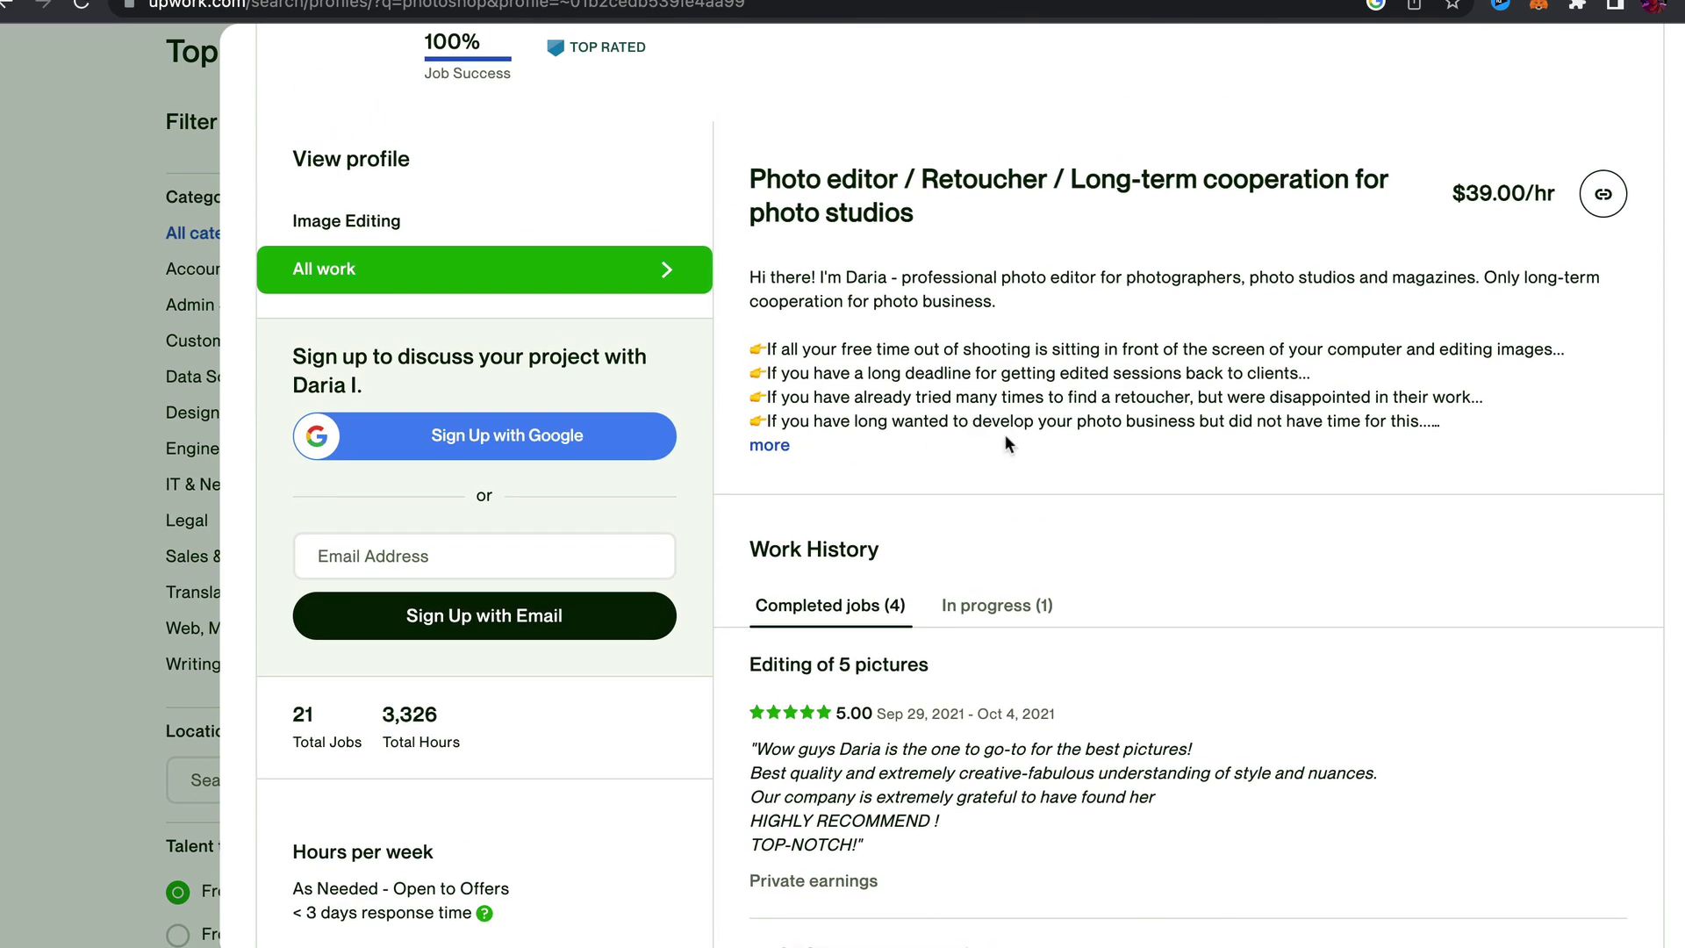
scroll(1003, 428, up, 2)
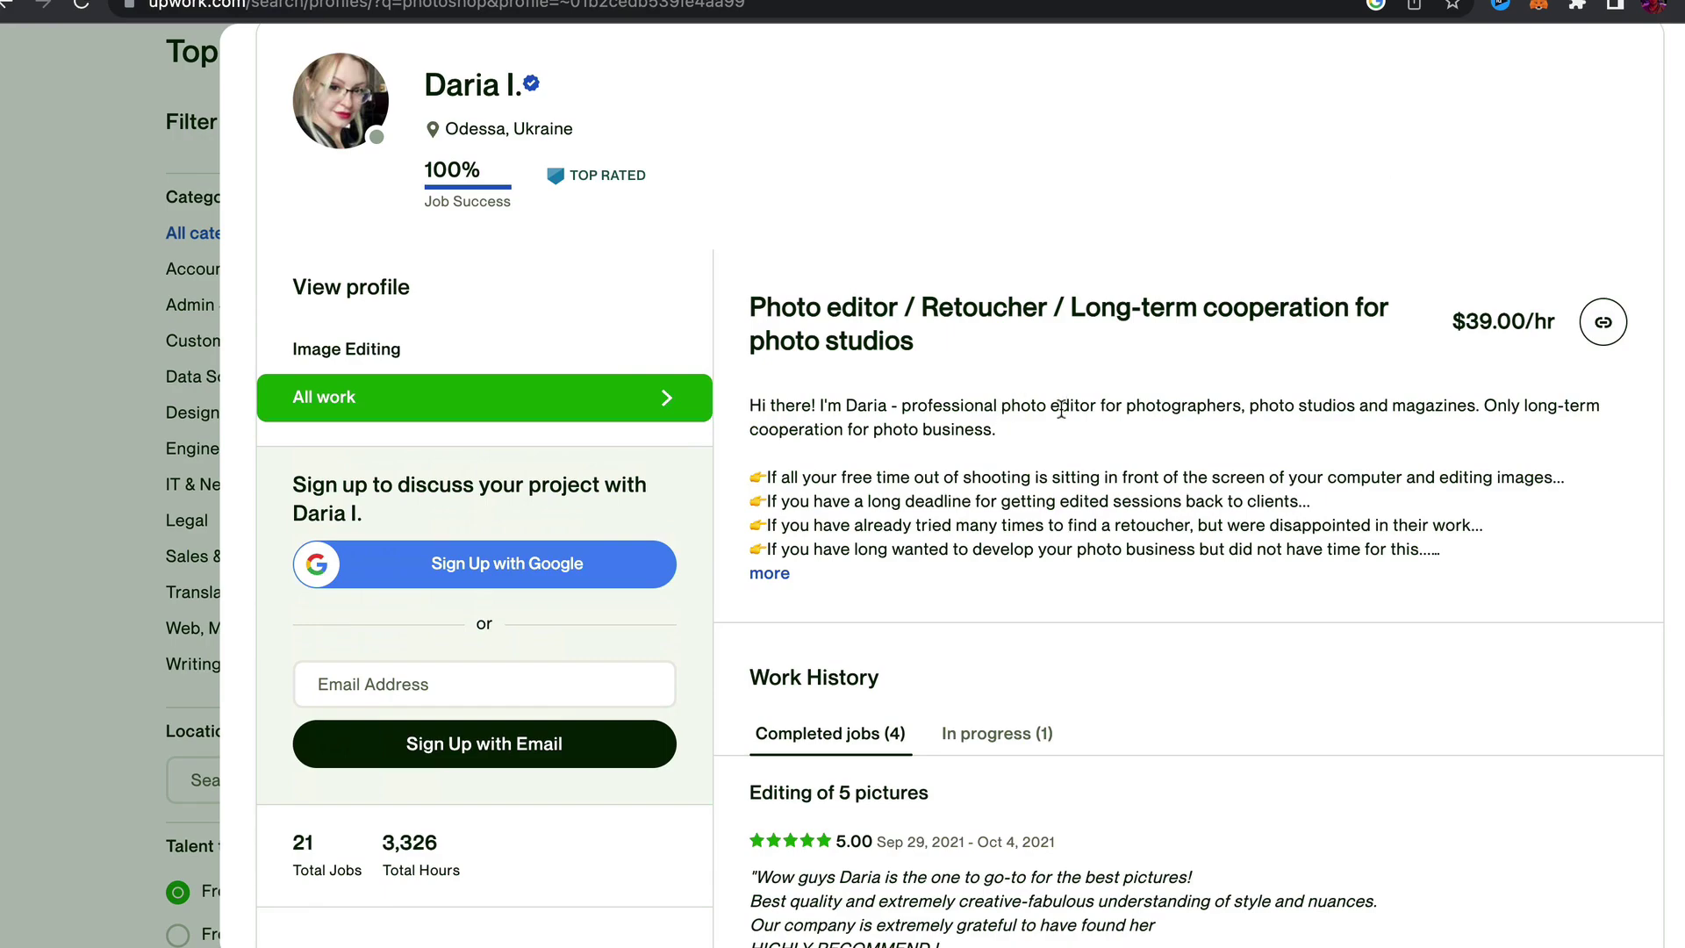
scroll(919, 453, down, 5)
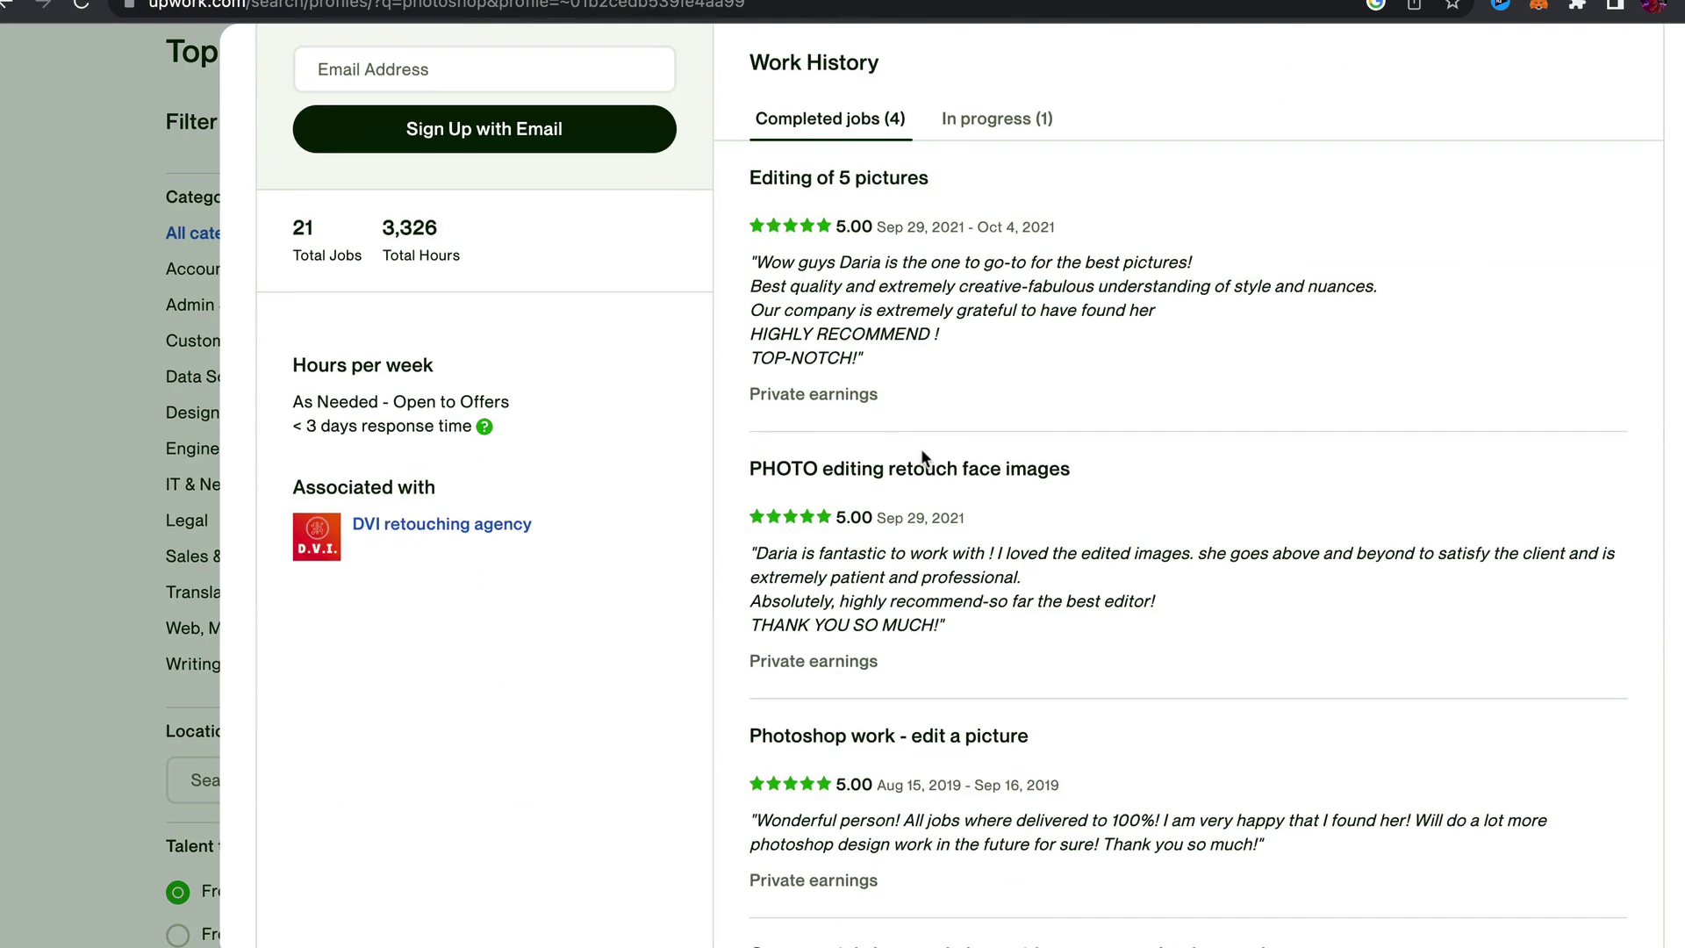
scroll(921, 448, down, 1)
scroll(935, 435, down, 4)
scroll(947, 423, down, 3)
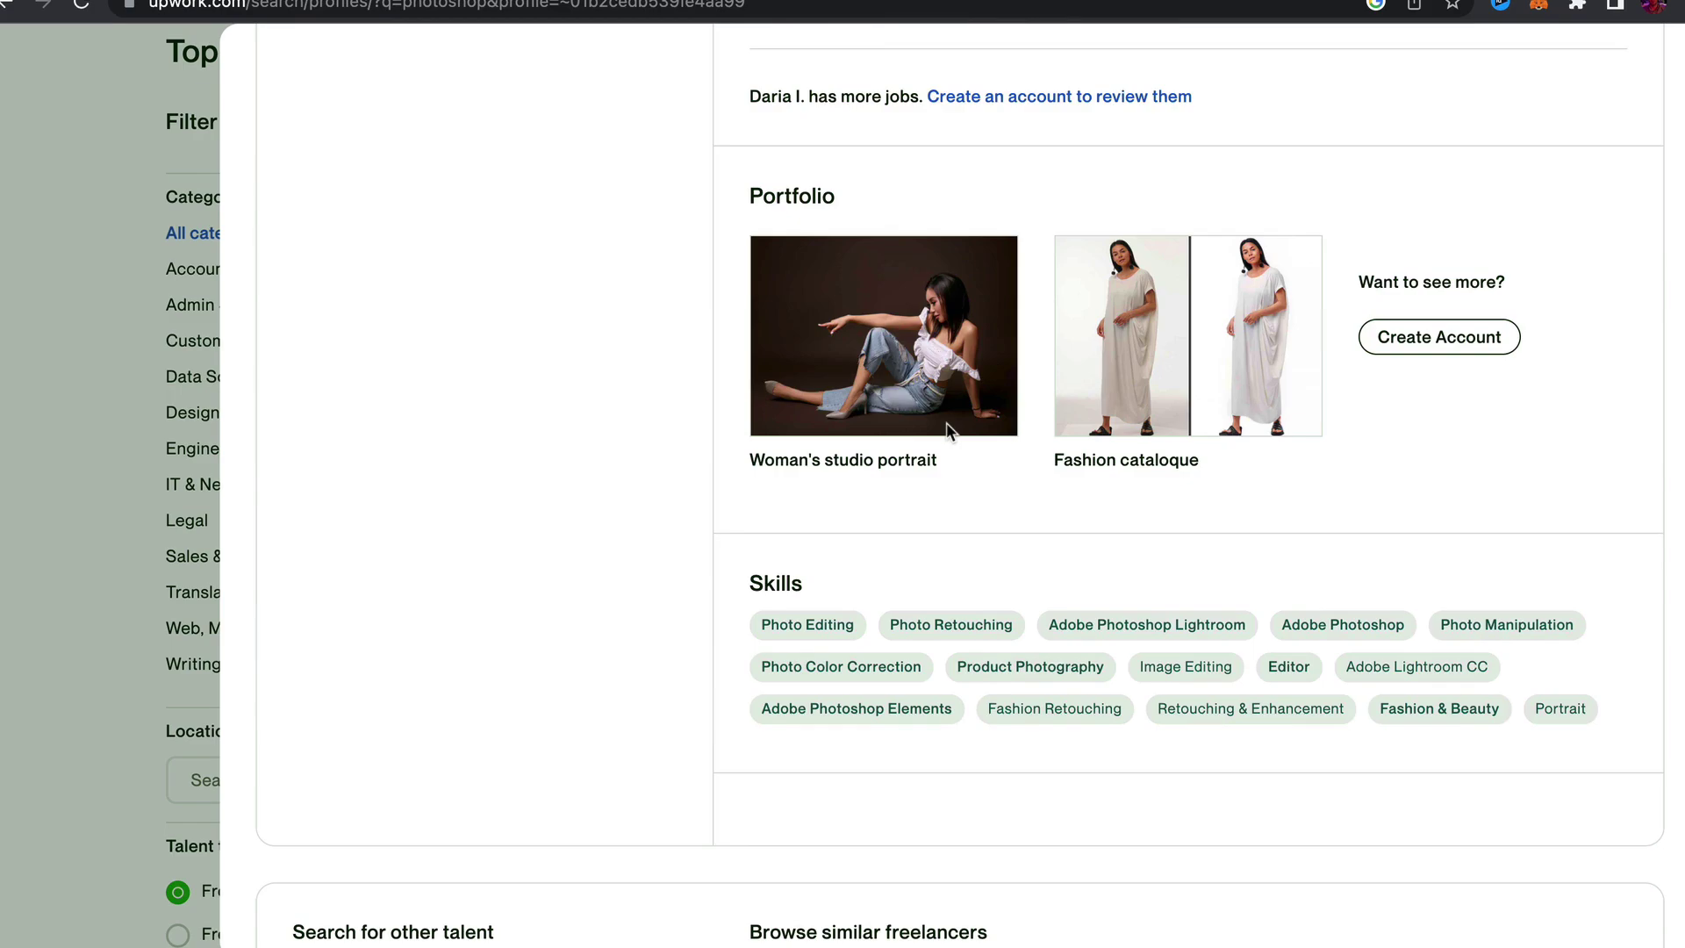
scroll(946, 423, down, 3)
scroll(944, 423, up, 10)
scroll(943, 417, up, 5)
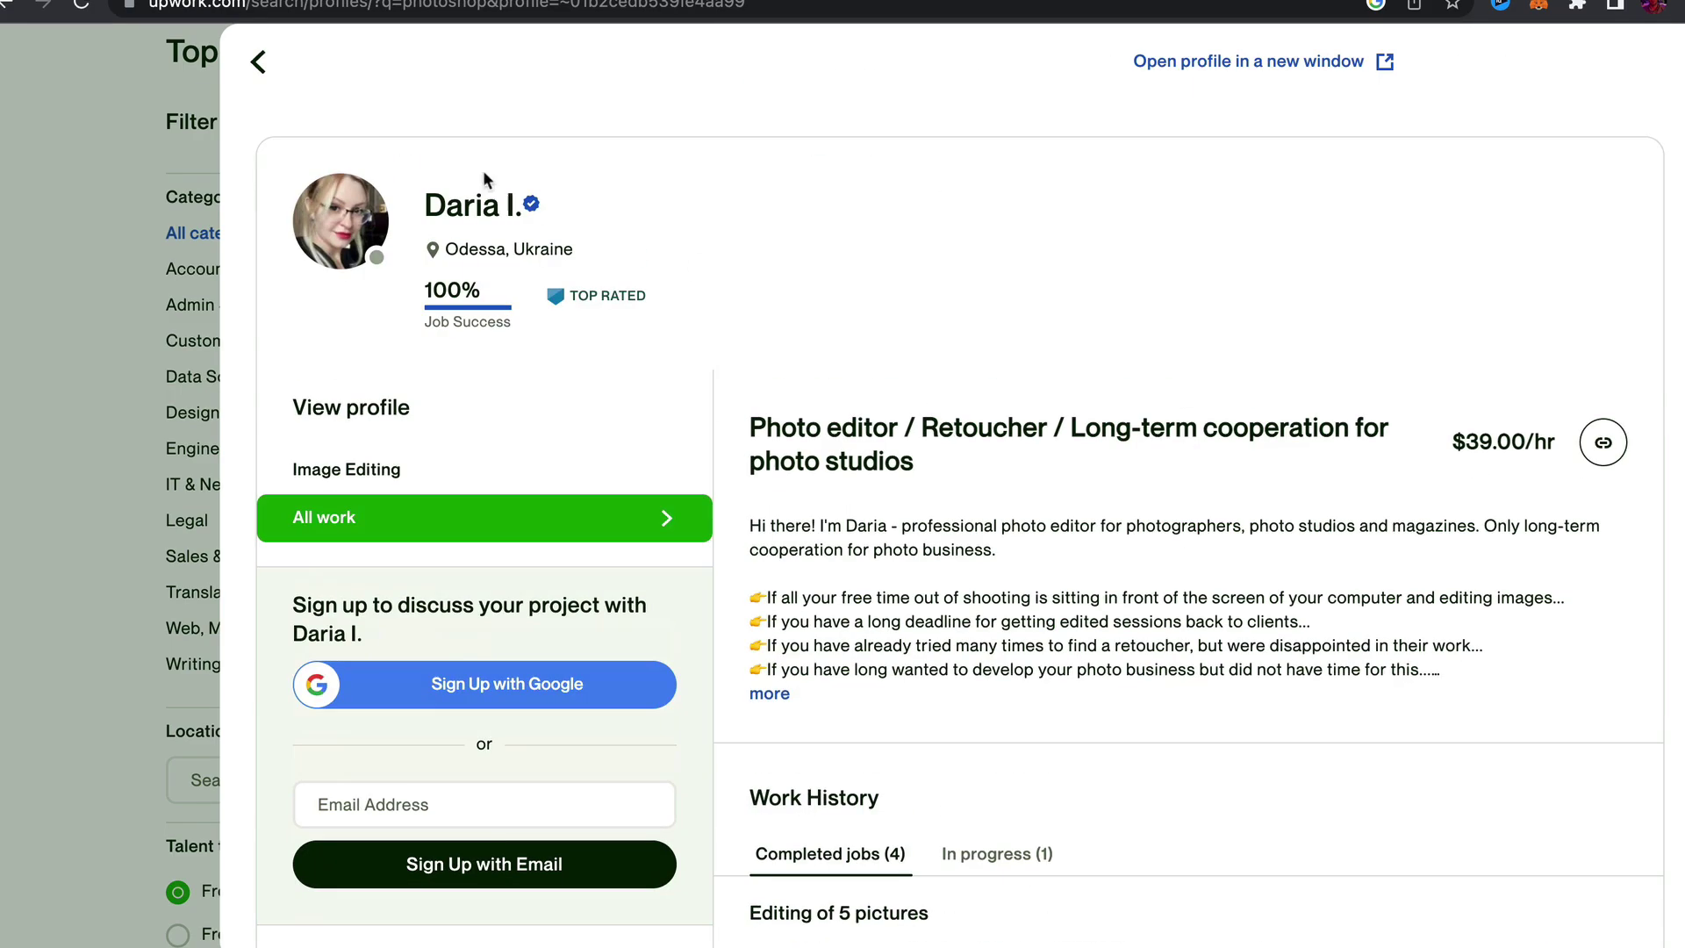
click(90, 155)
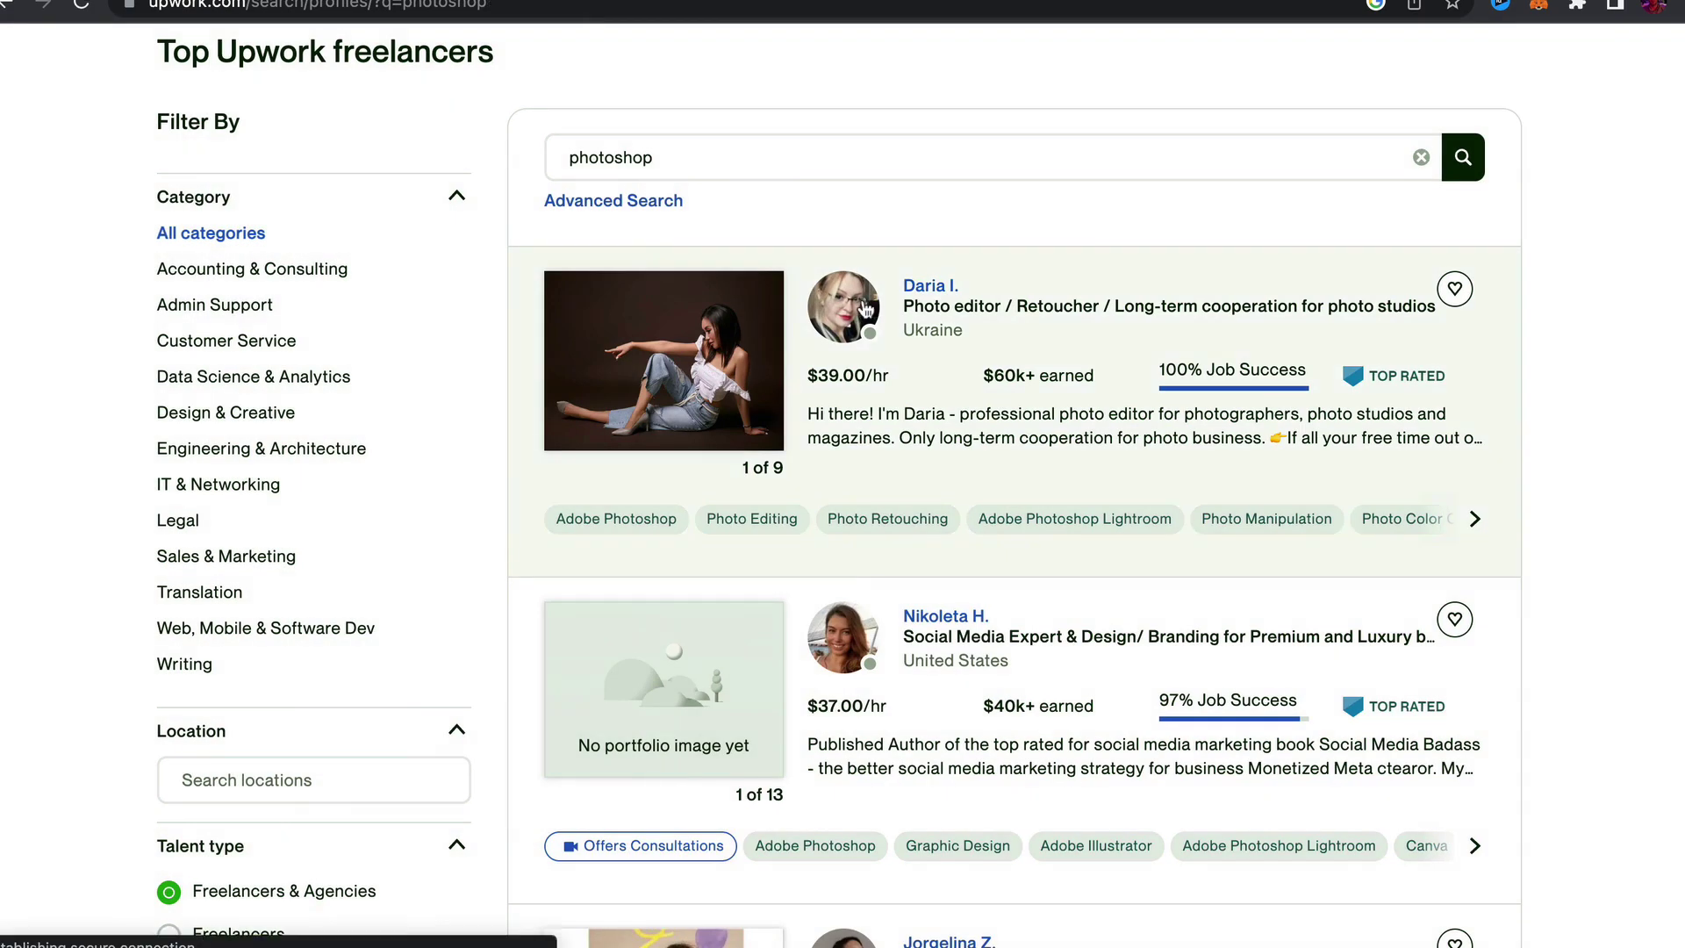
scroll(860, 296, down, 5)
scroll(860, 296, down, 3)
scroll(860, 296, down, 4)
scroll(860, 296, down, 4)
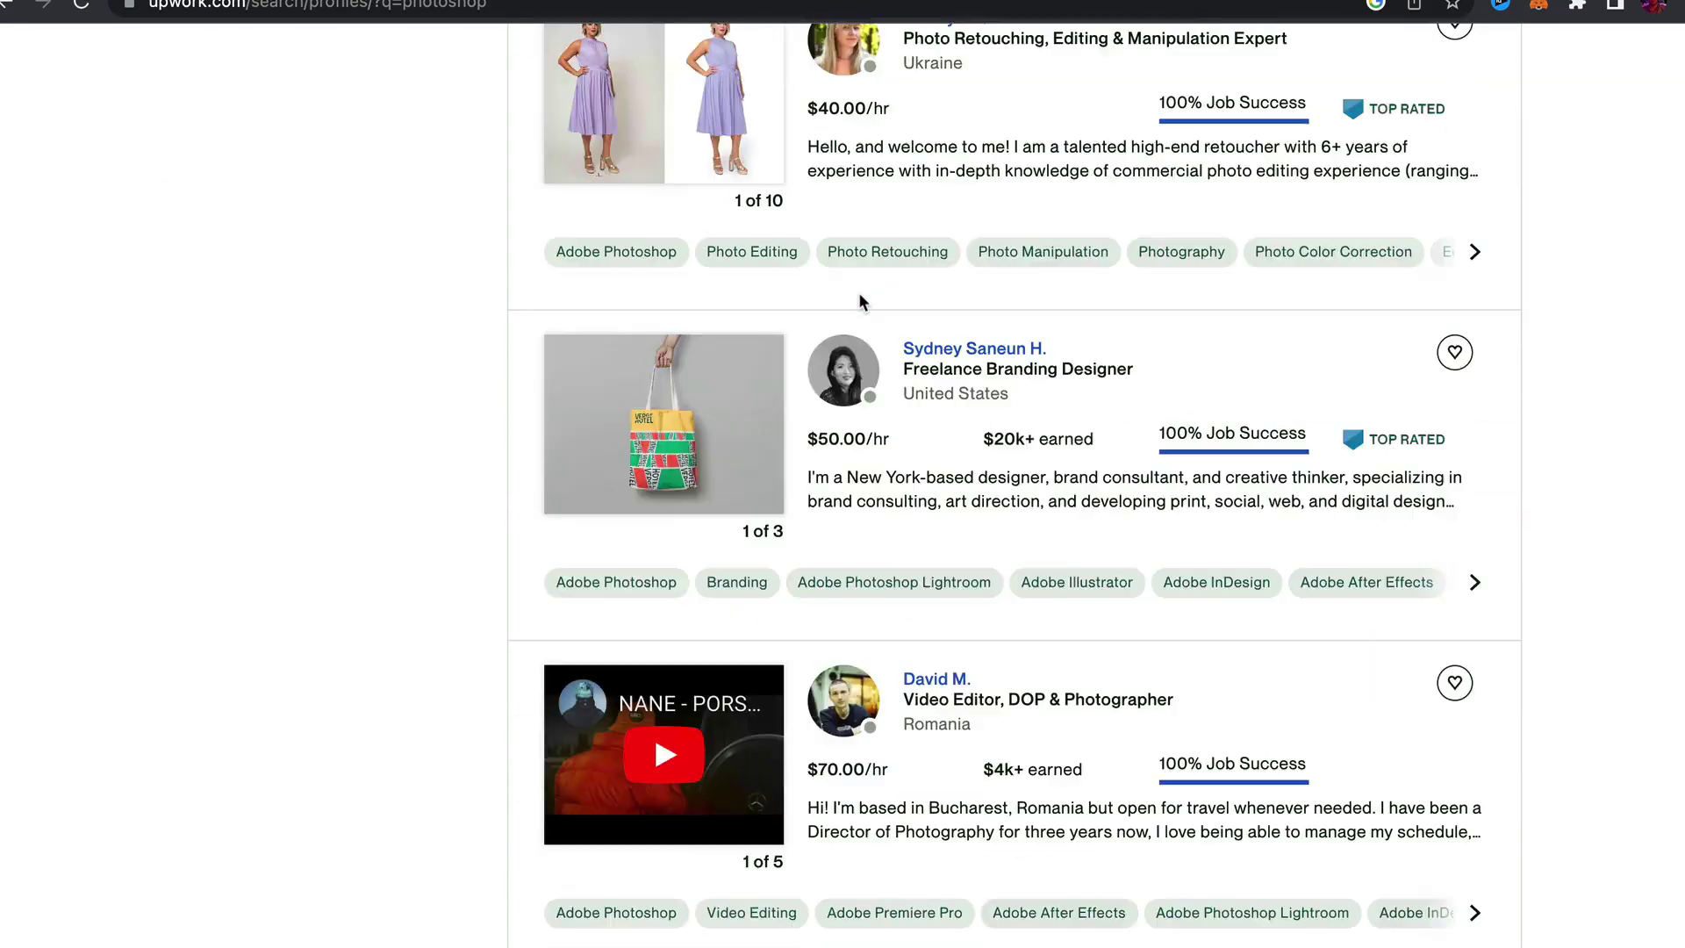
scroll(860, 296, down, 1)
scroll(860, 301, down, 10)
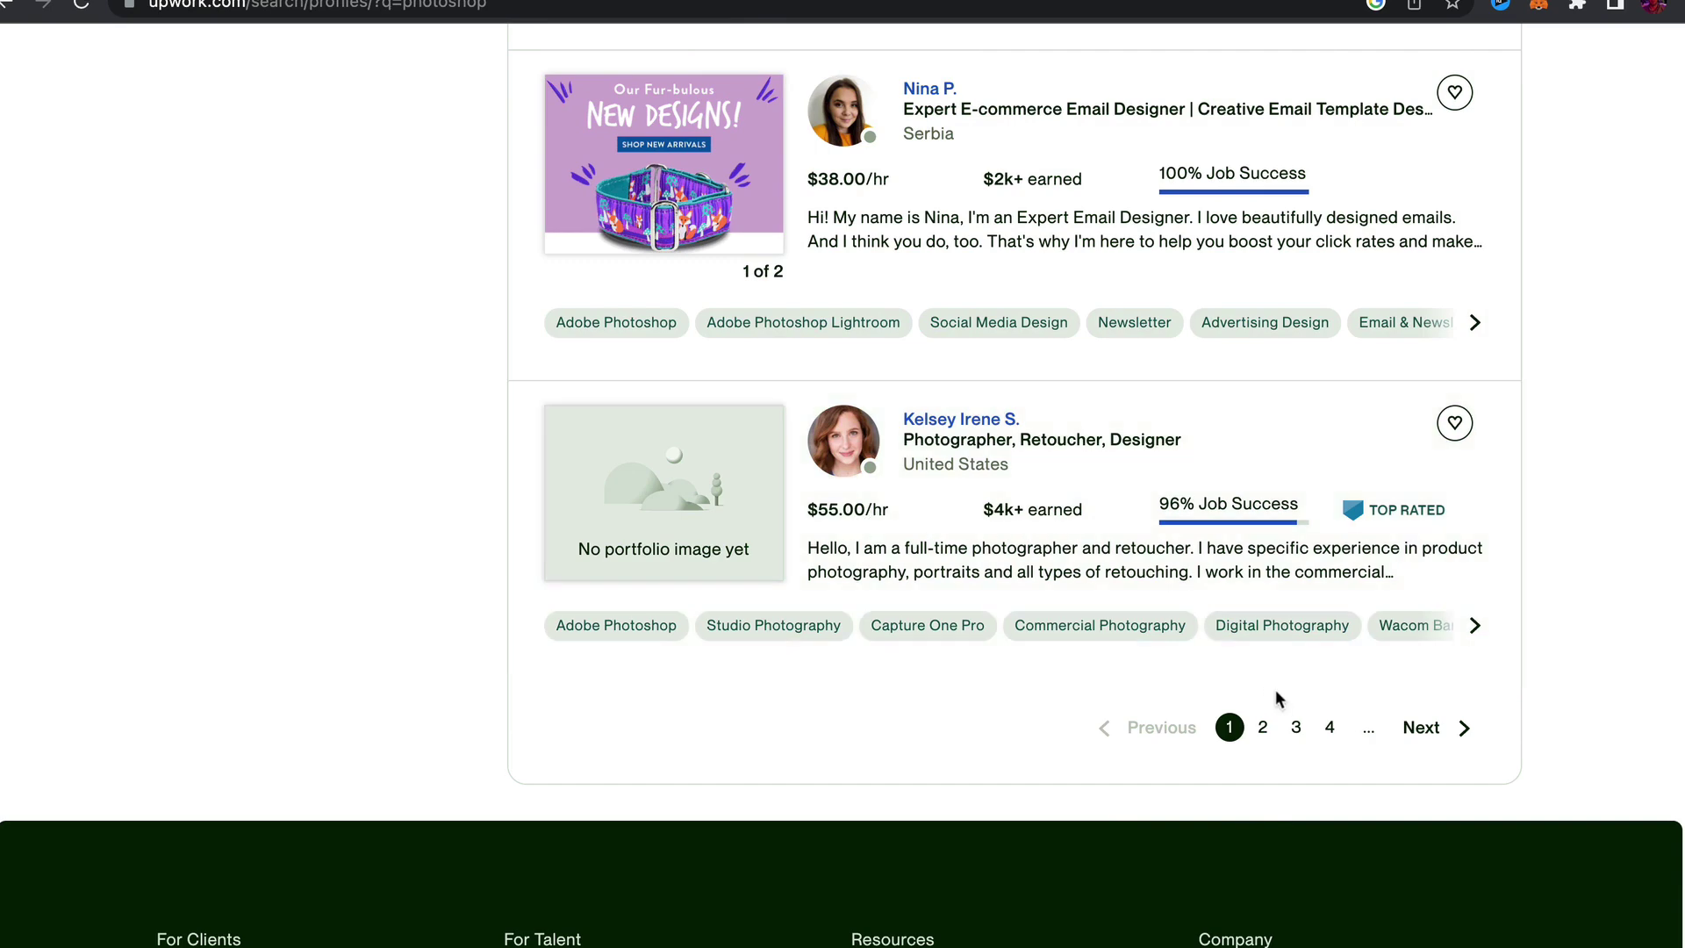
- Page through the Photoshop freelancer results to page 3, then page 4
click(1296, 728)
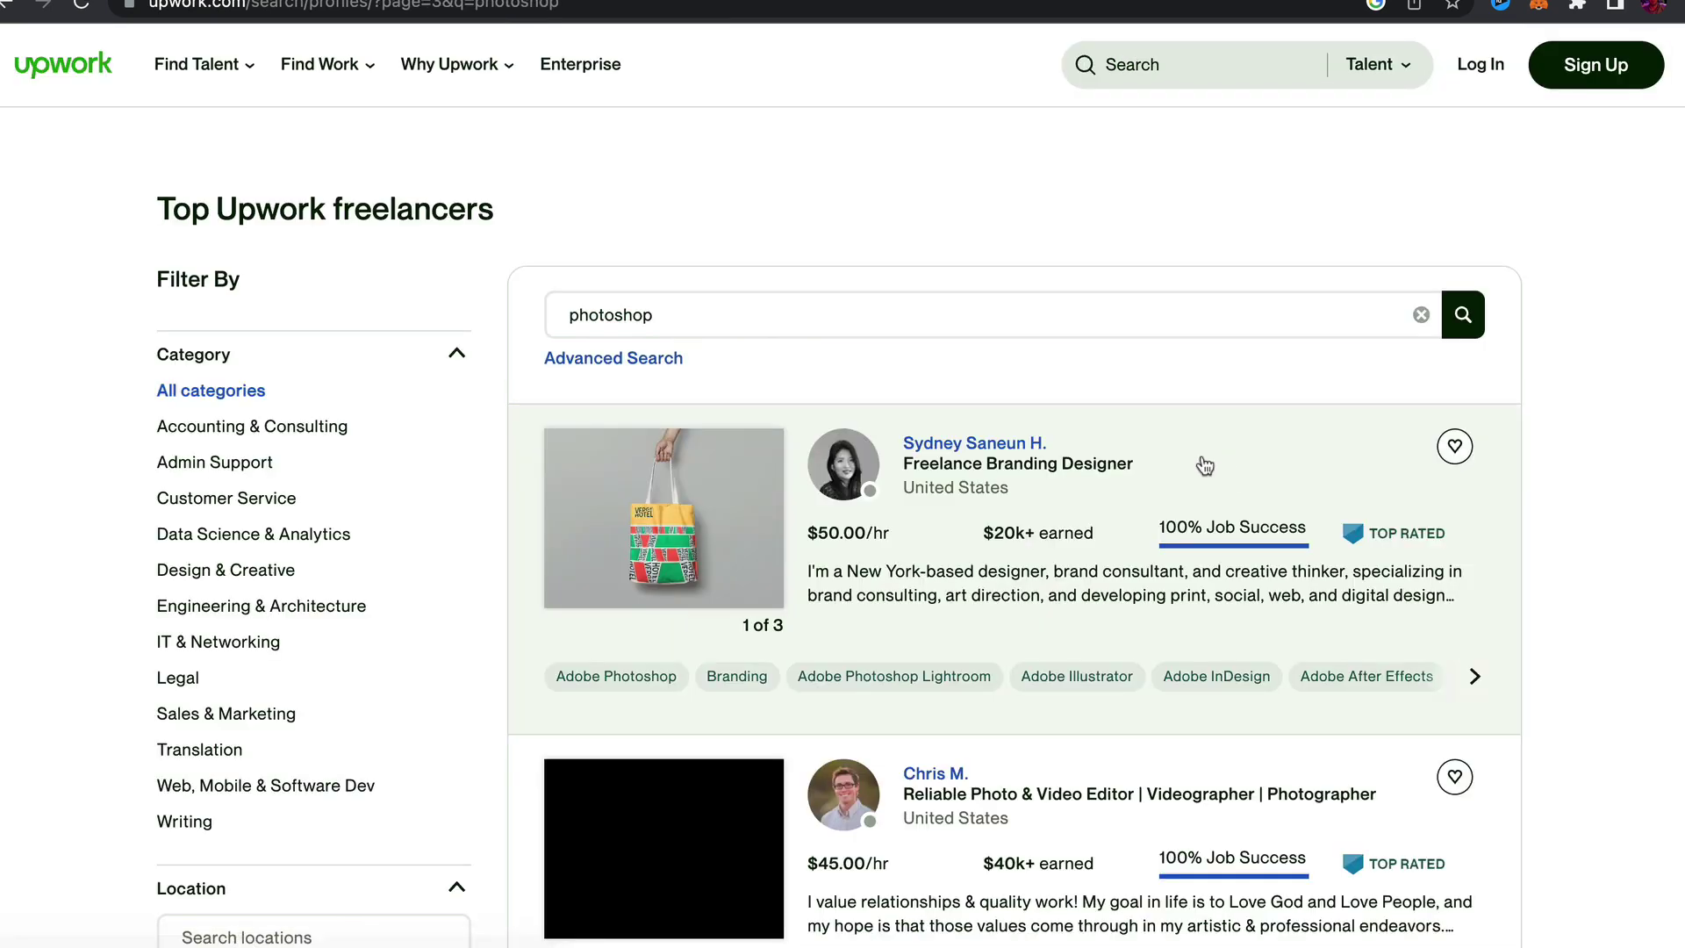
scroll(986, 453, down, 2)
scroll(1225, 441, down, 2)
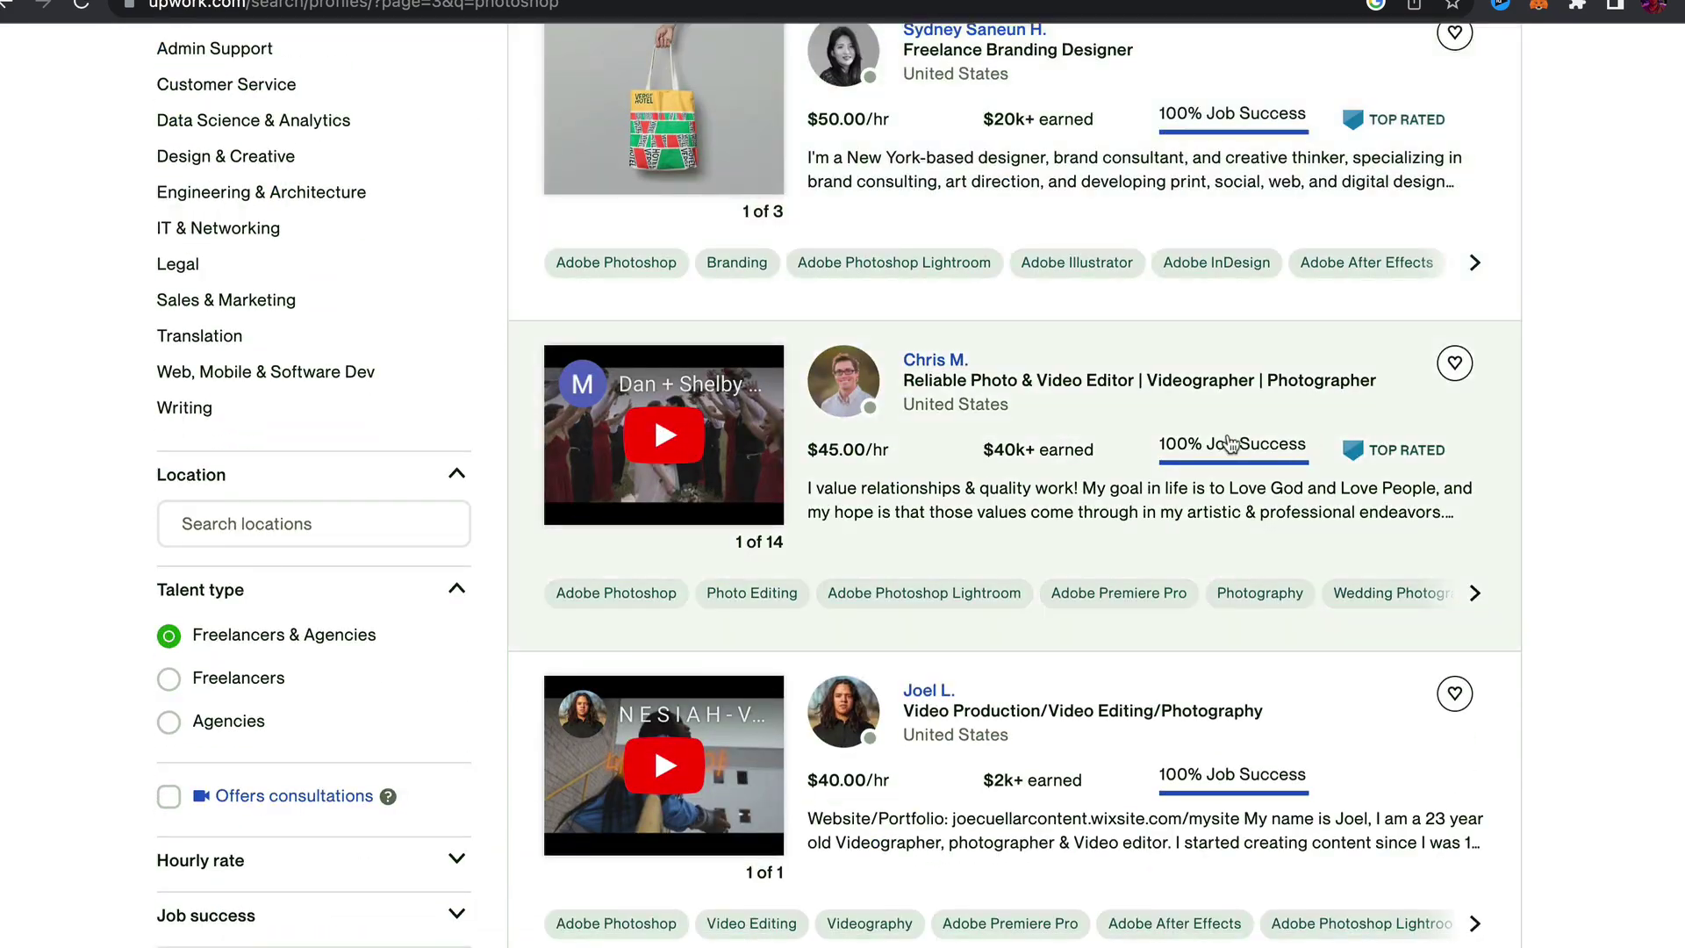
scroll(1002, 454, down, 5)
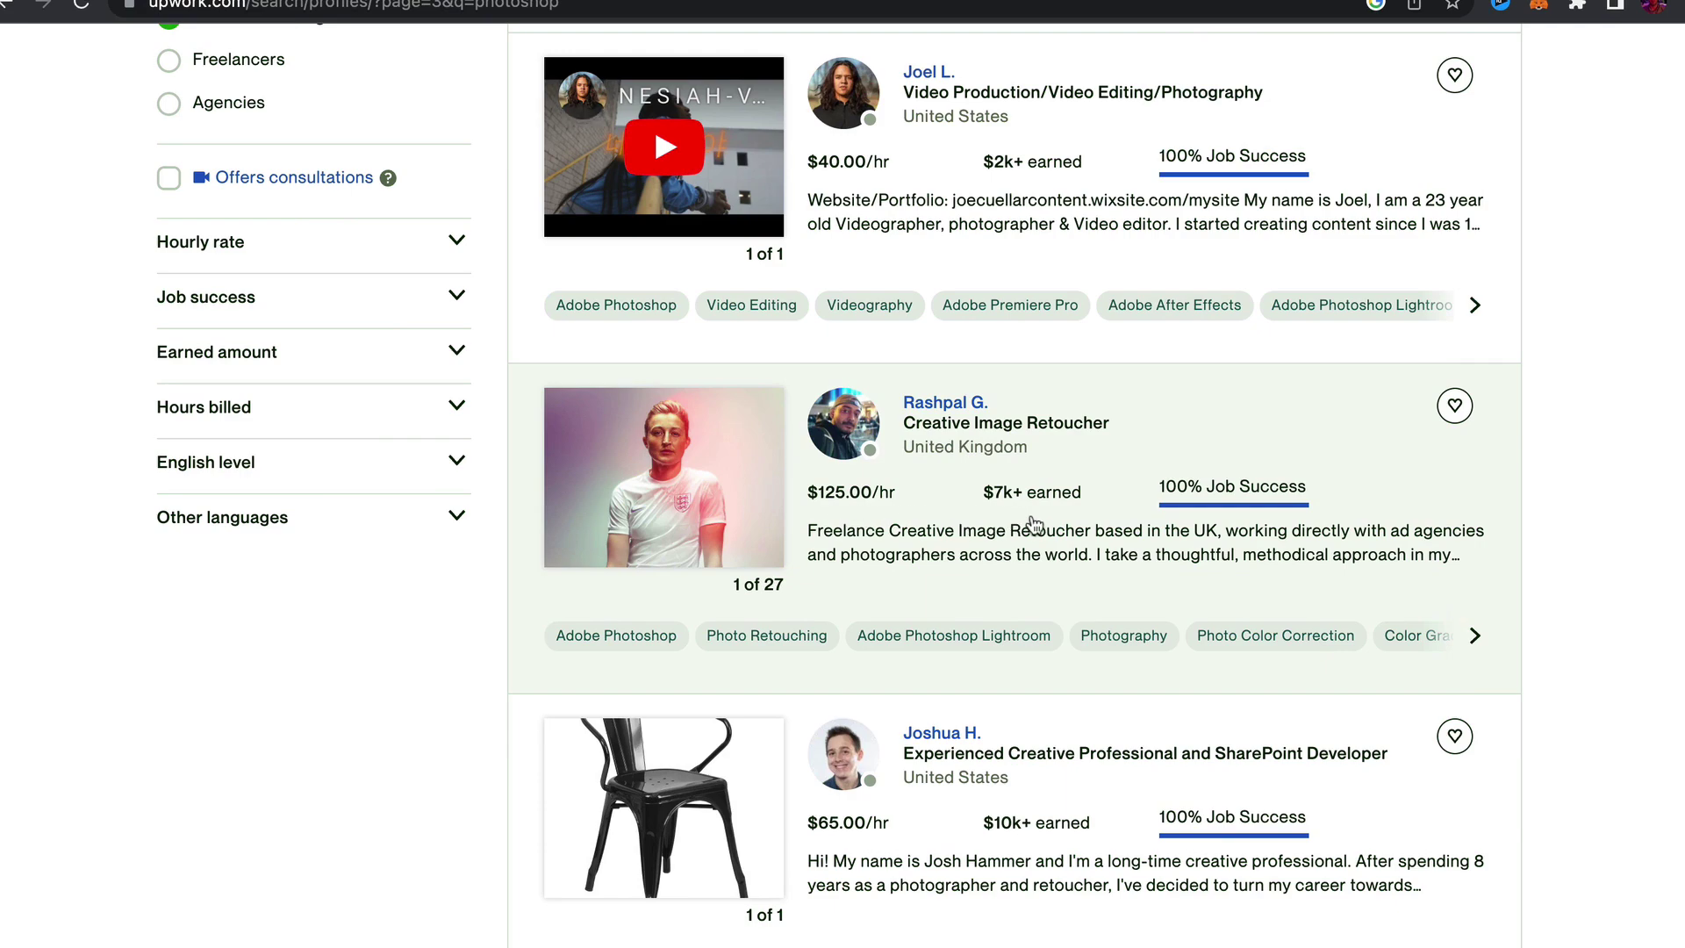
scroll(1034, 525, down, 1)
scroll(1034, 526, down, 3)
scroll(1034, 526, down, 3)
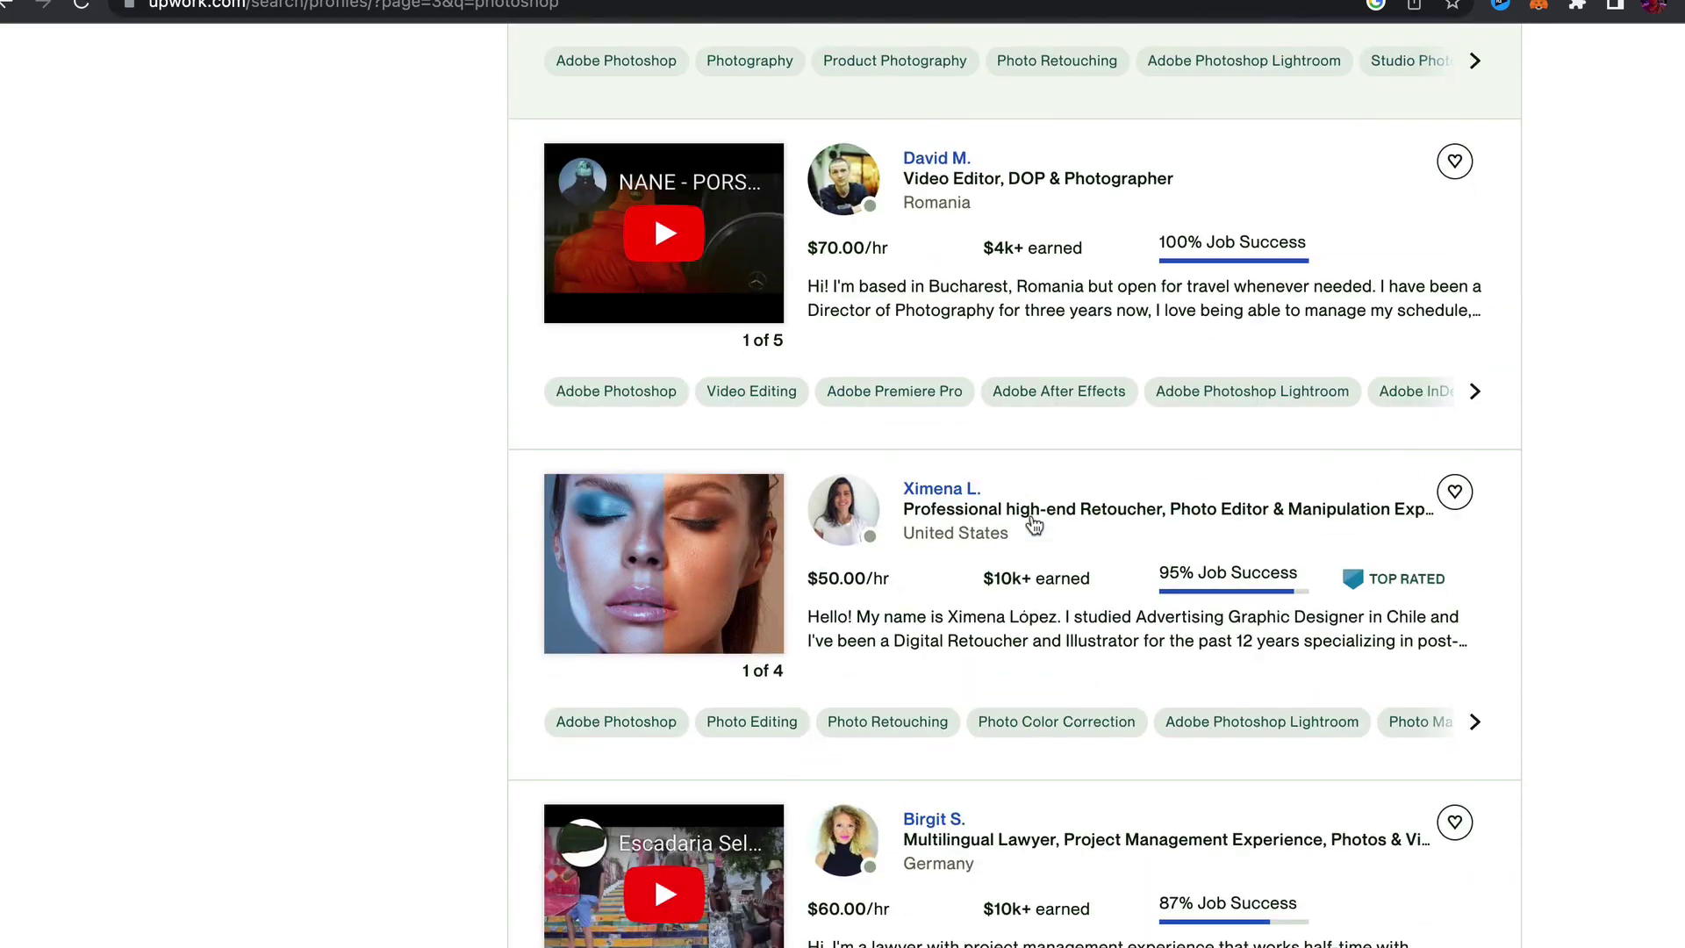
scroll(1034, 526, down, 3)
scroll(1034, 524, down, 3)
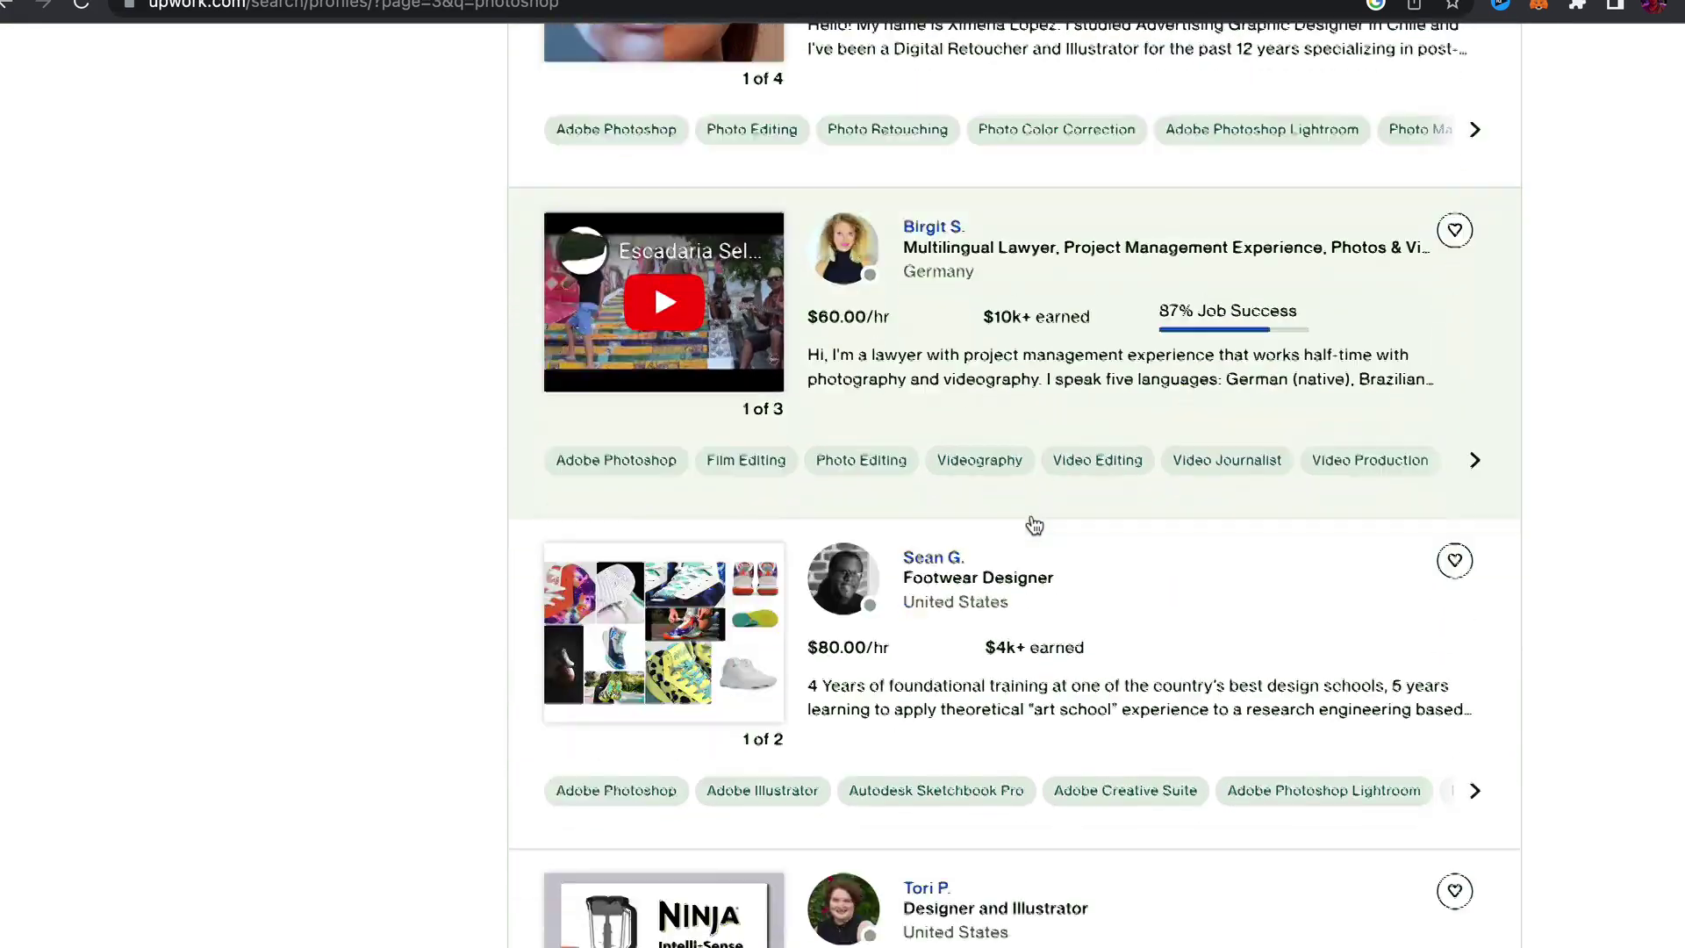
scroll(1034, 524, down, 1)
scroll(1034, 525, down, 1)
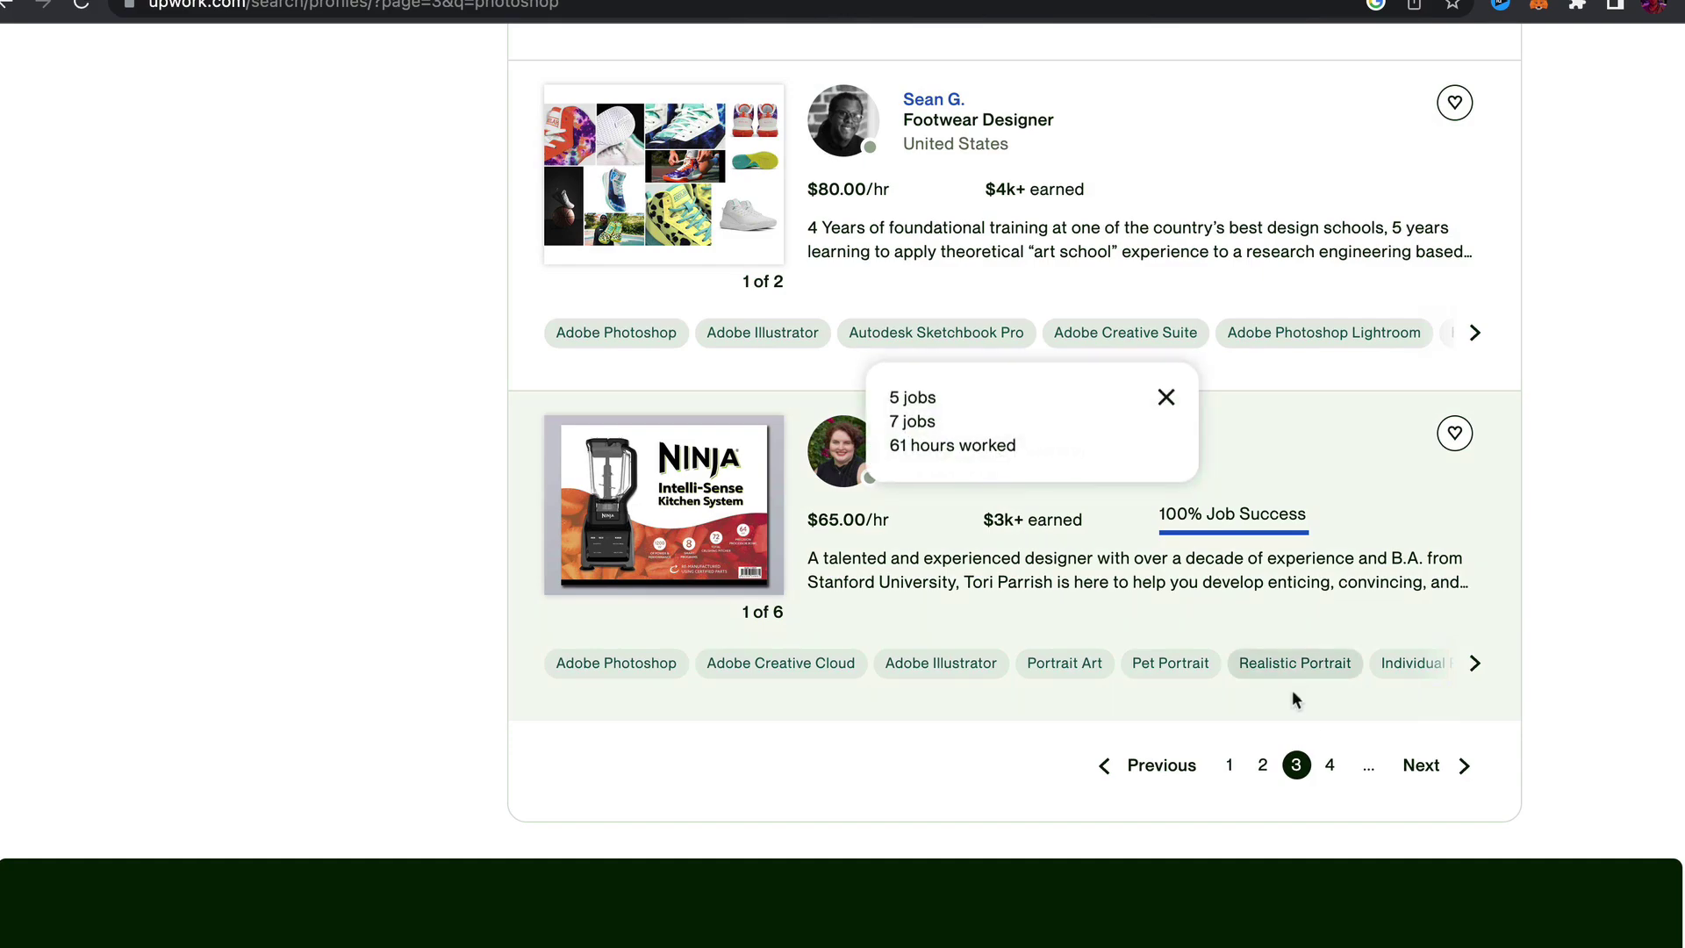
click(1330, 765)
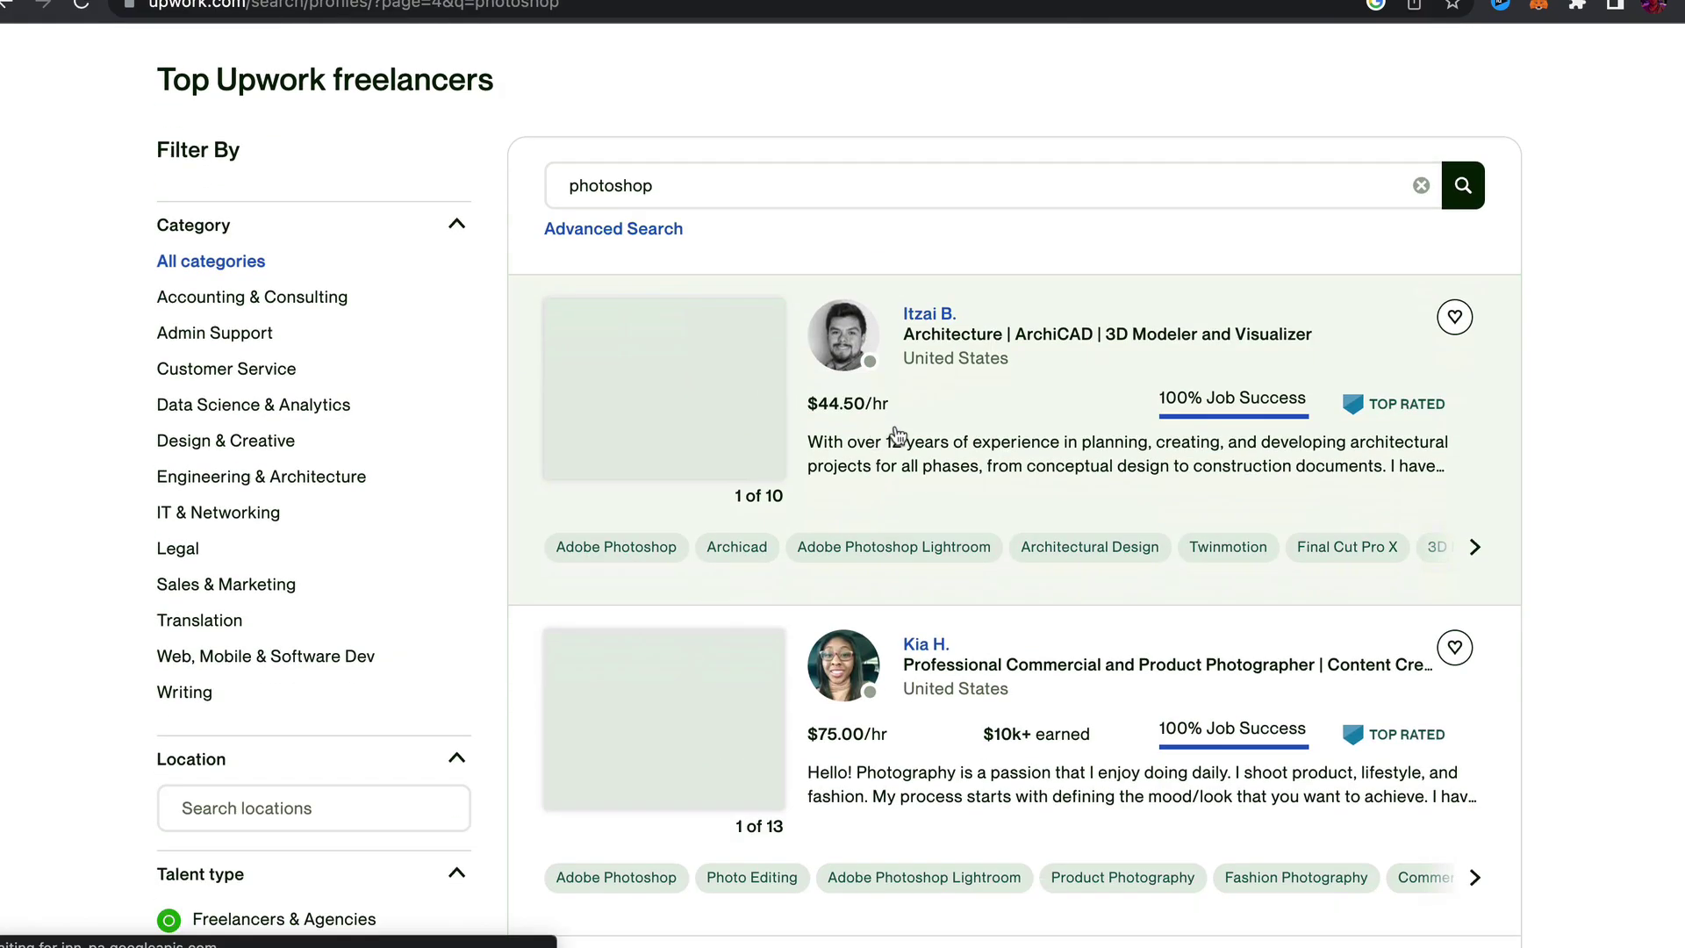
scroll(1058, 432, down, 1)
scroll(1057, 432, down, 2)
scroll(1058, 433, down, 4)
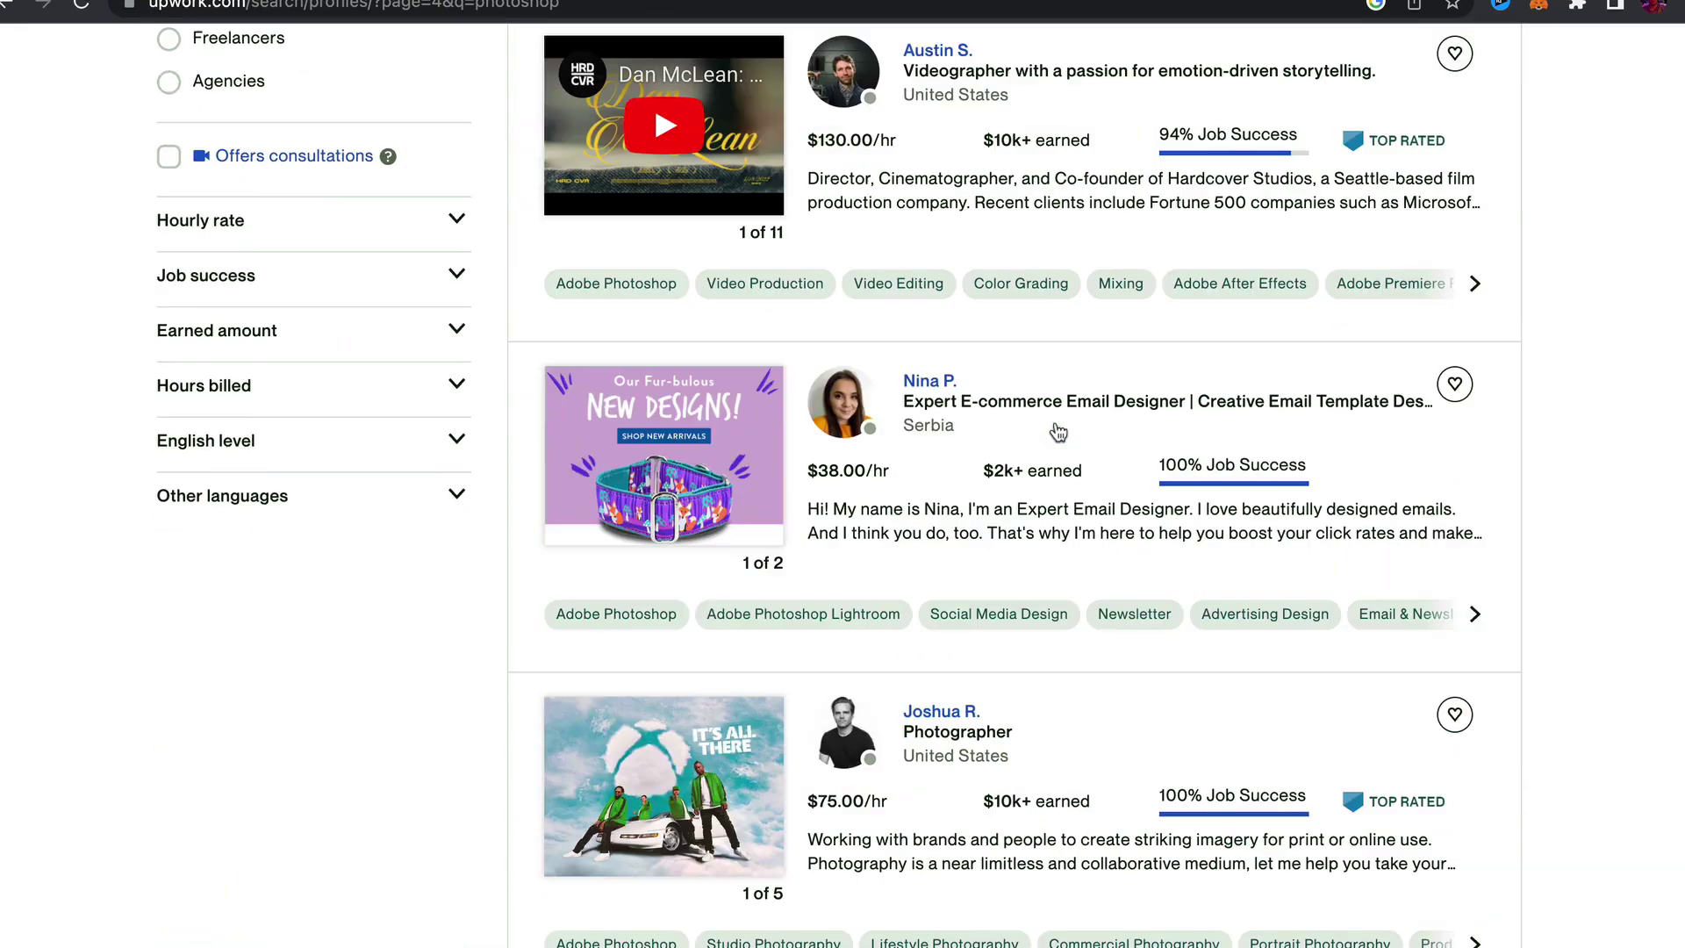
scroll(1061, 440, down, 3)
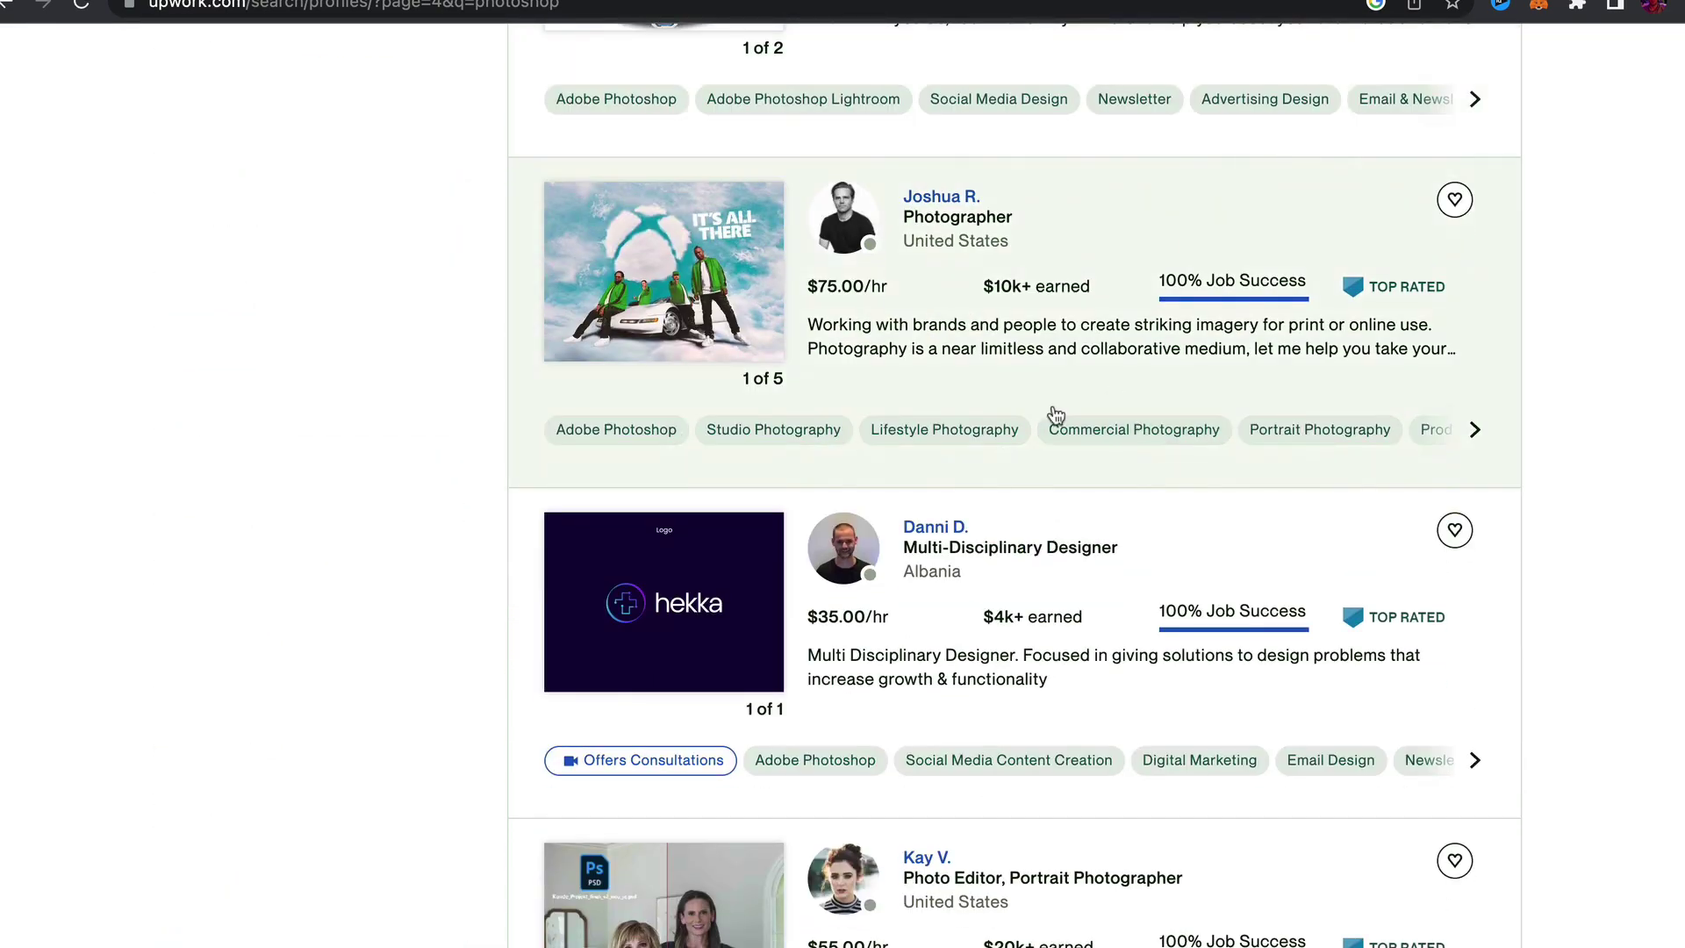
scroll(1054, 415, down, 3)
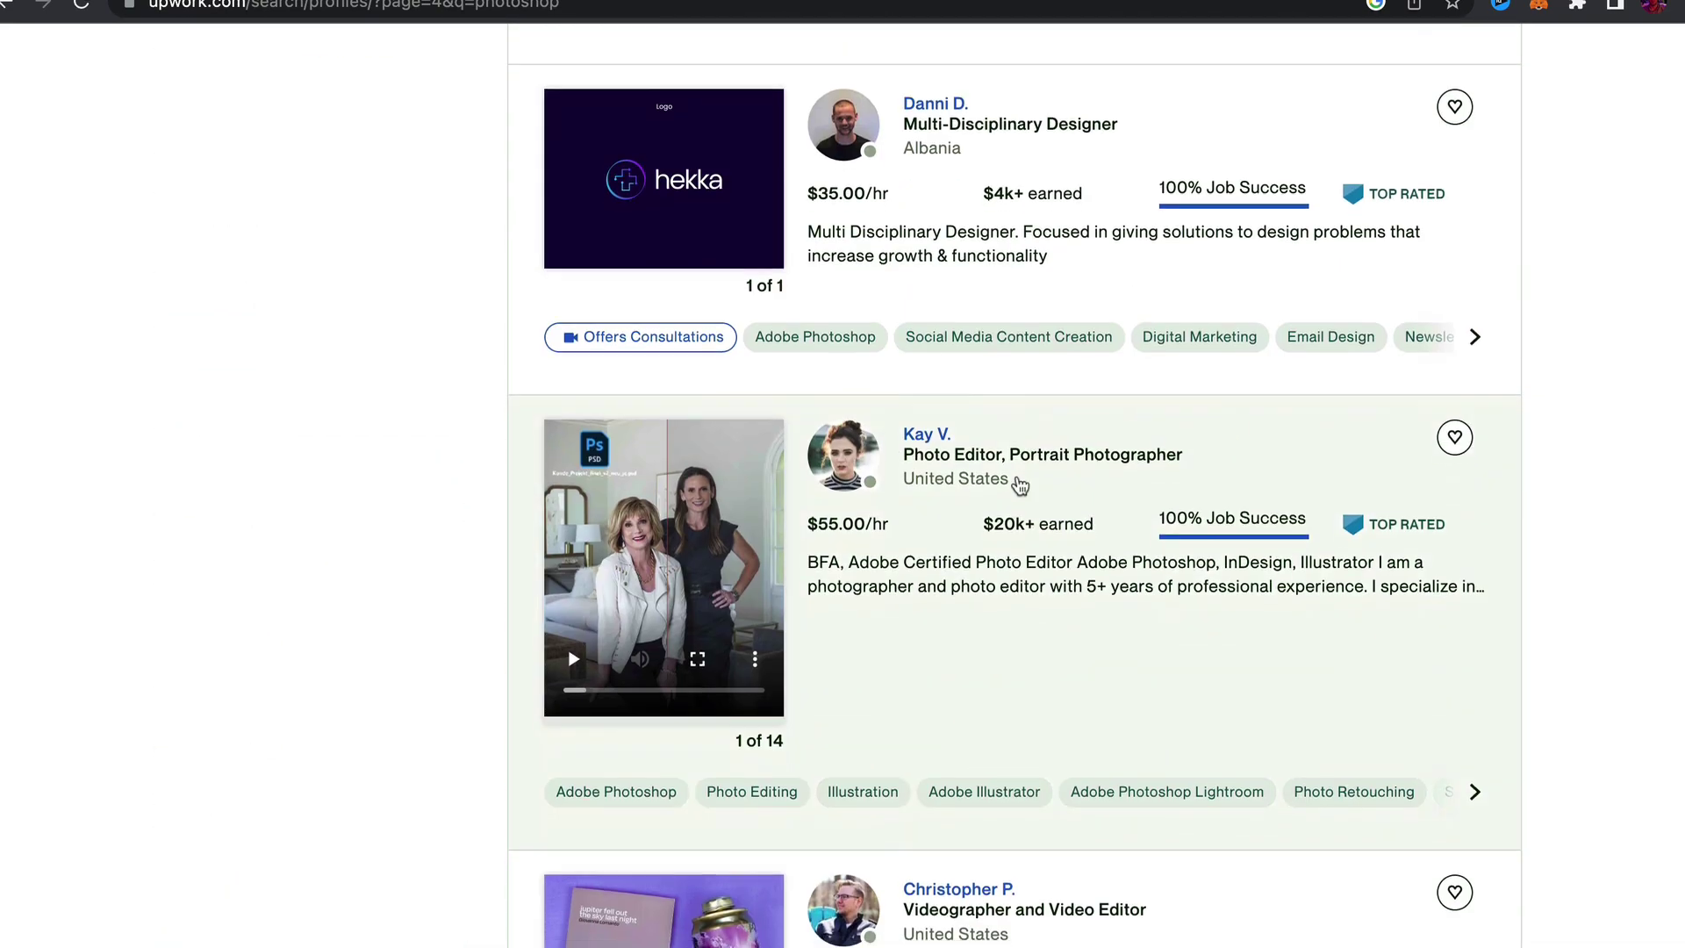
scroll(1016, 482, down, 1)
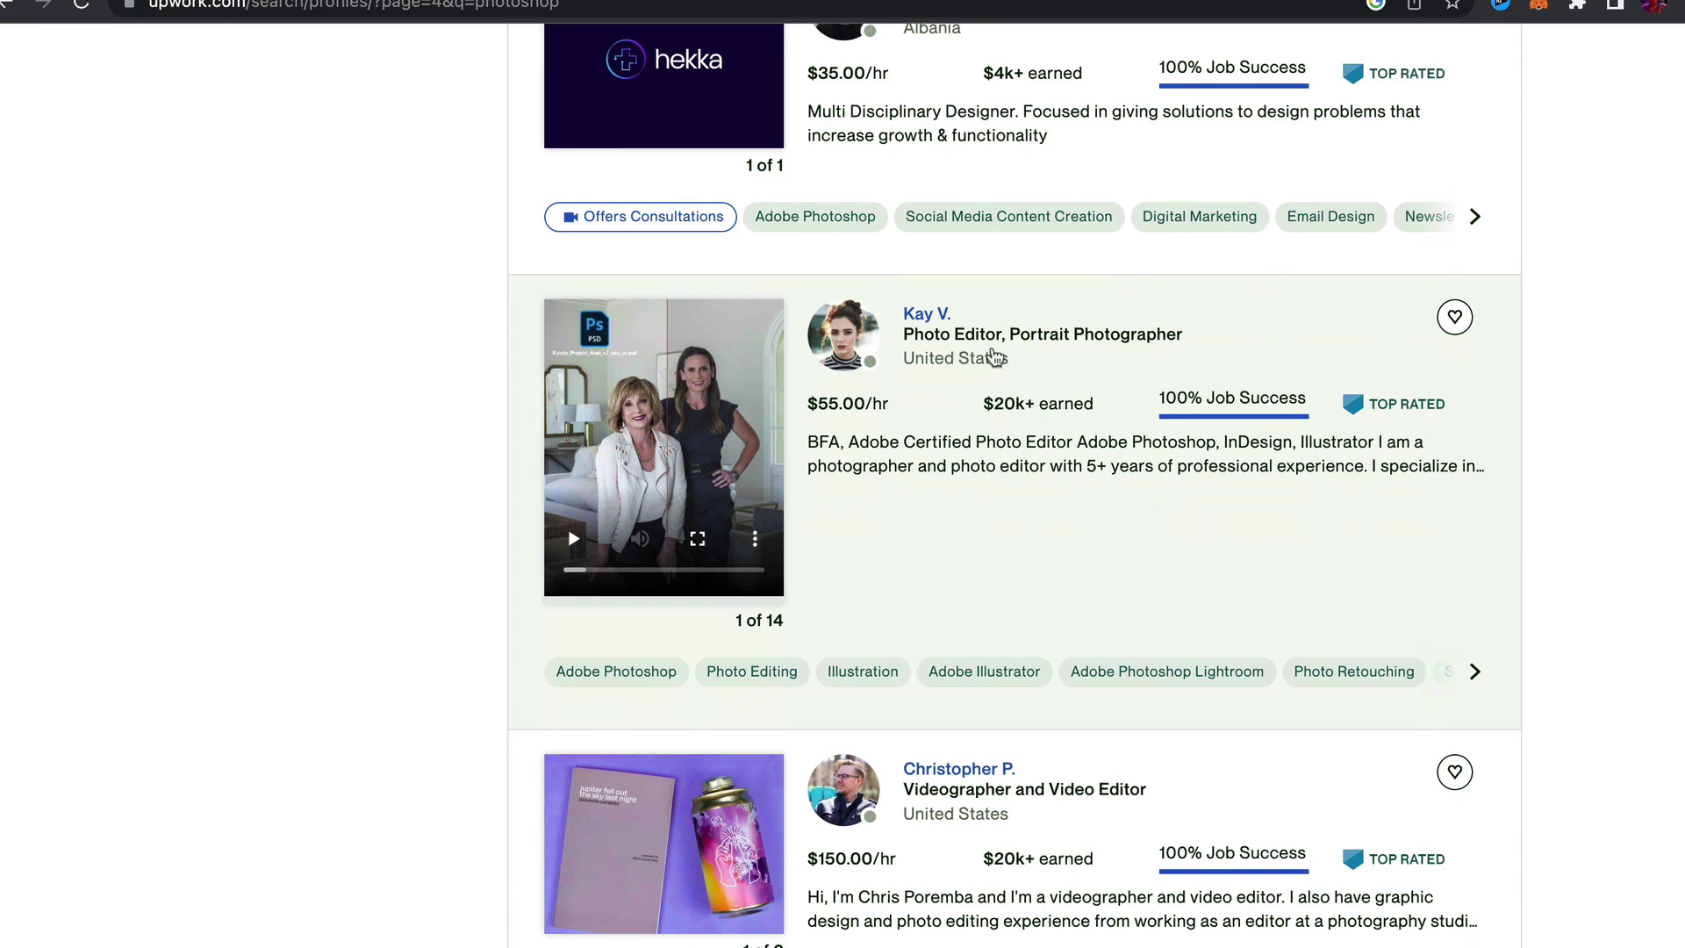
scroll(1118, 359, down, 2)
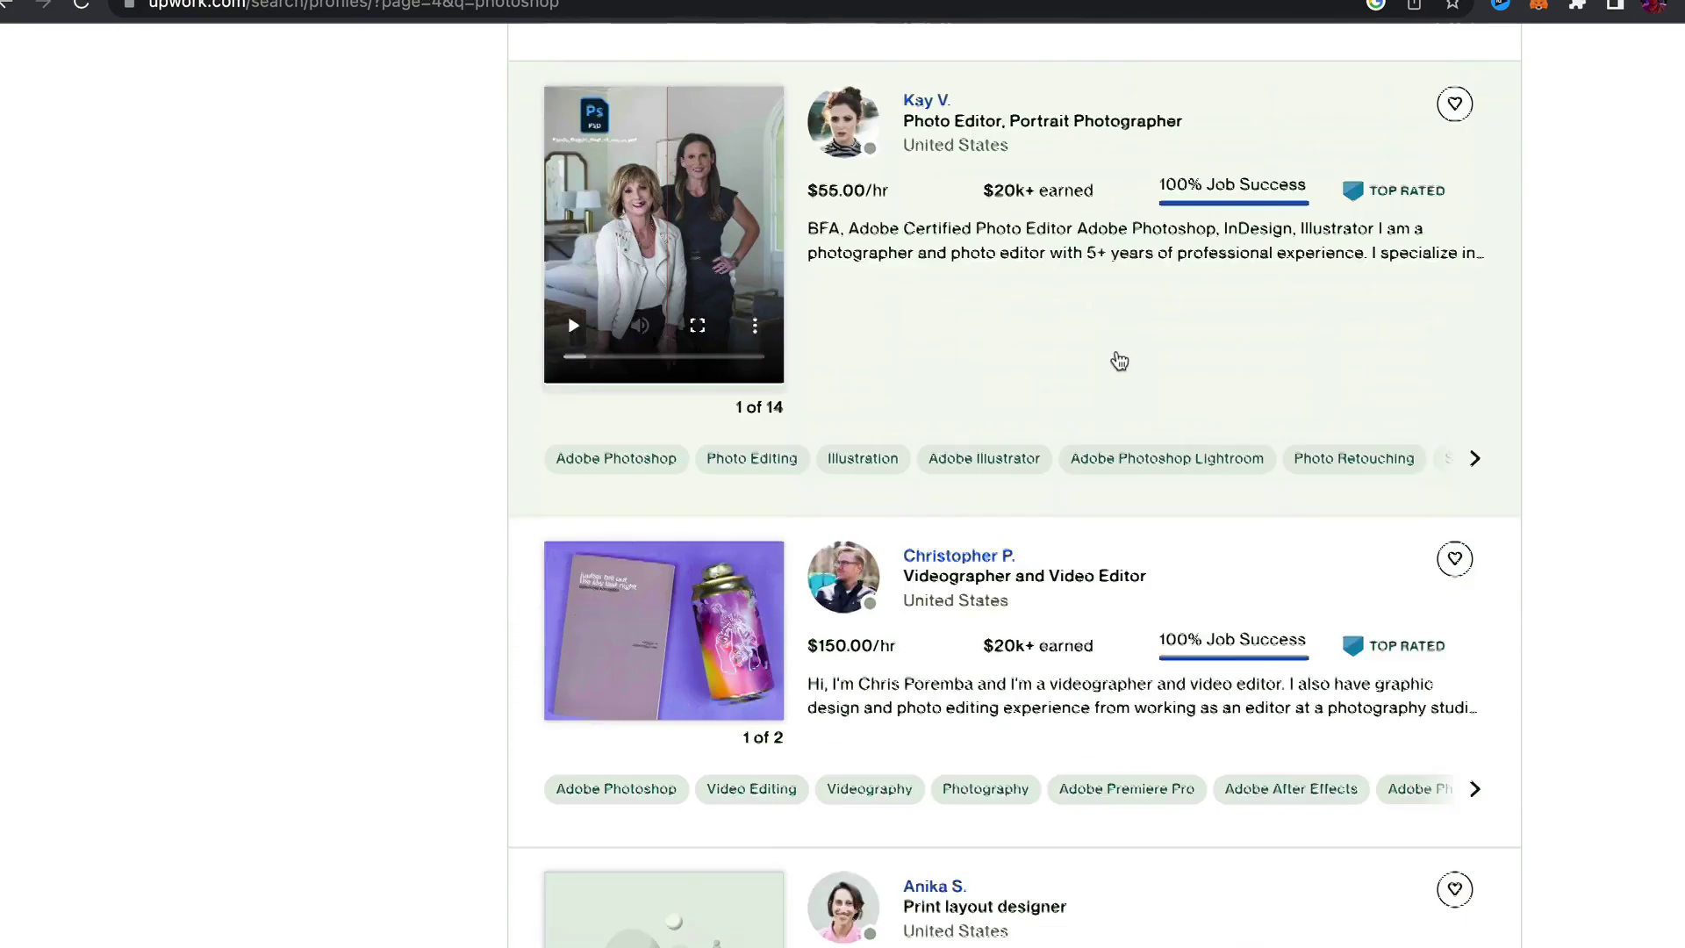
scroll(1117, 356, down, 2)
scroll(1122, 355, down, 2)
scroll(1128, 356, down, 3)
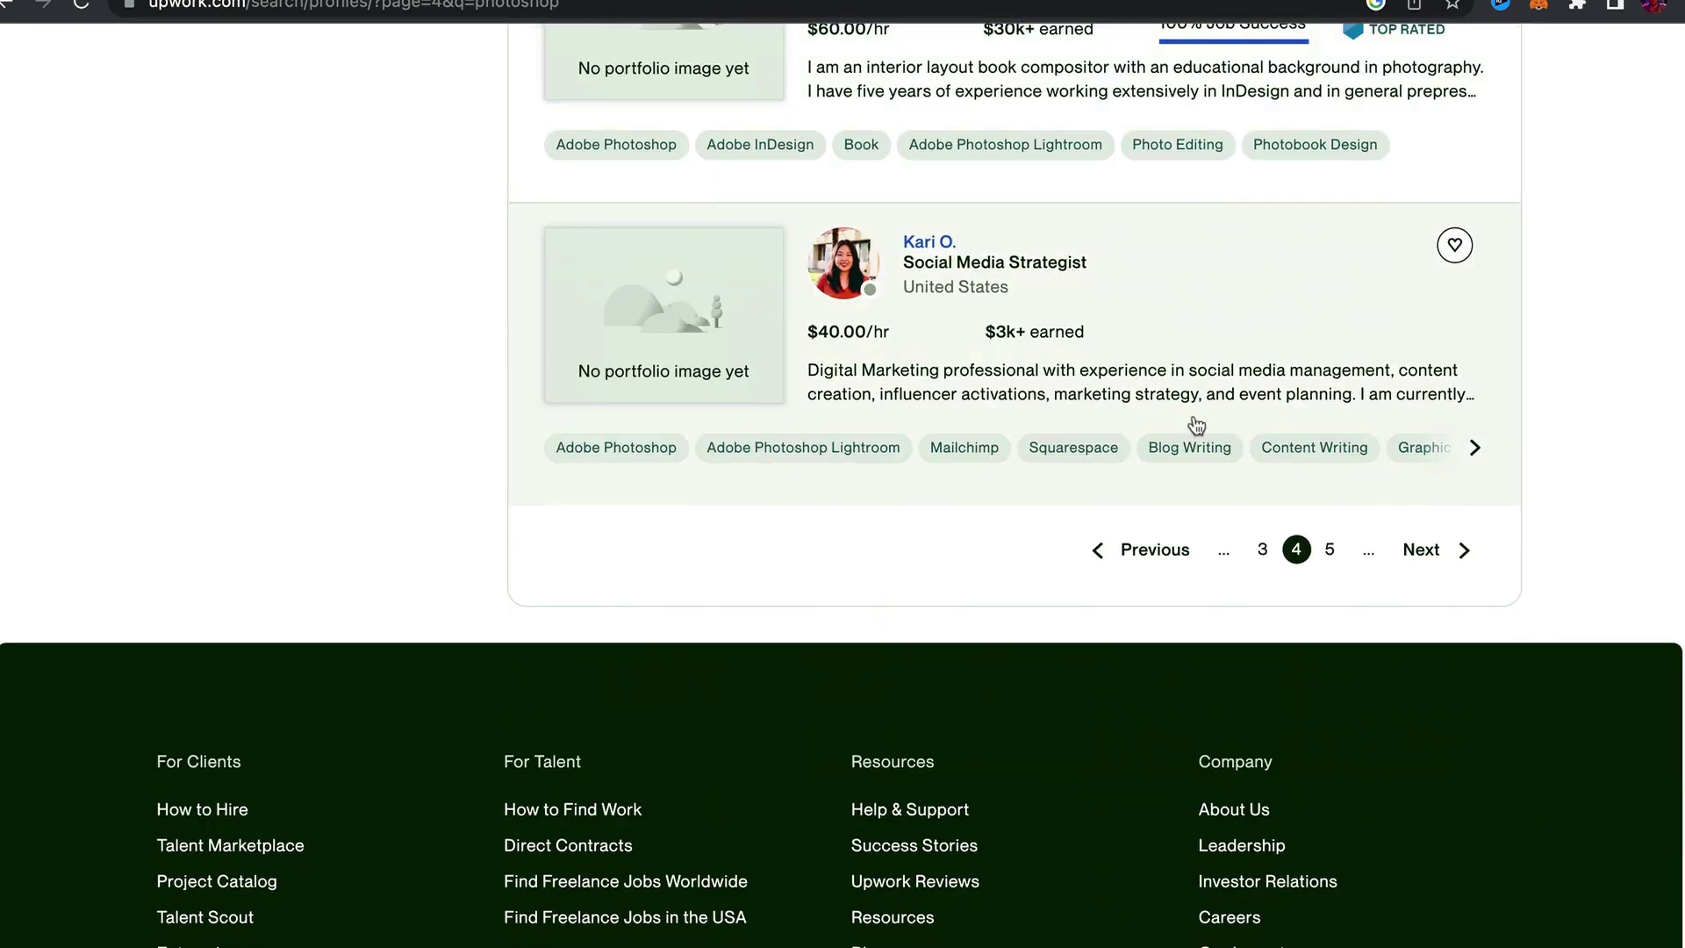
- Advance the Photoshop freelancer results with Next to page 5
click(1326, 549)
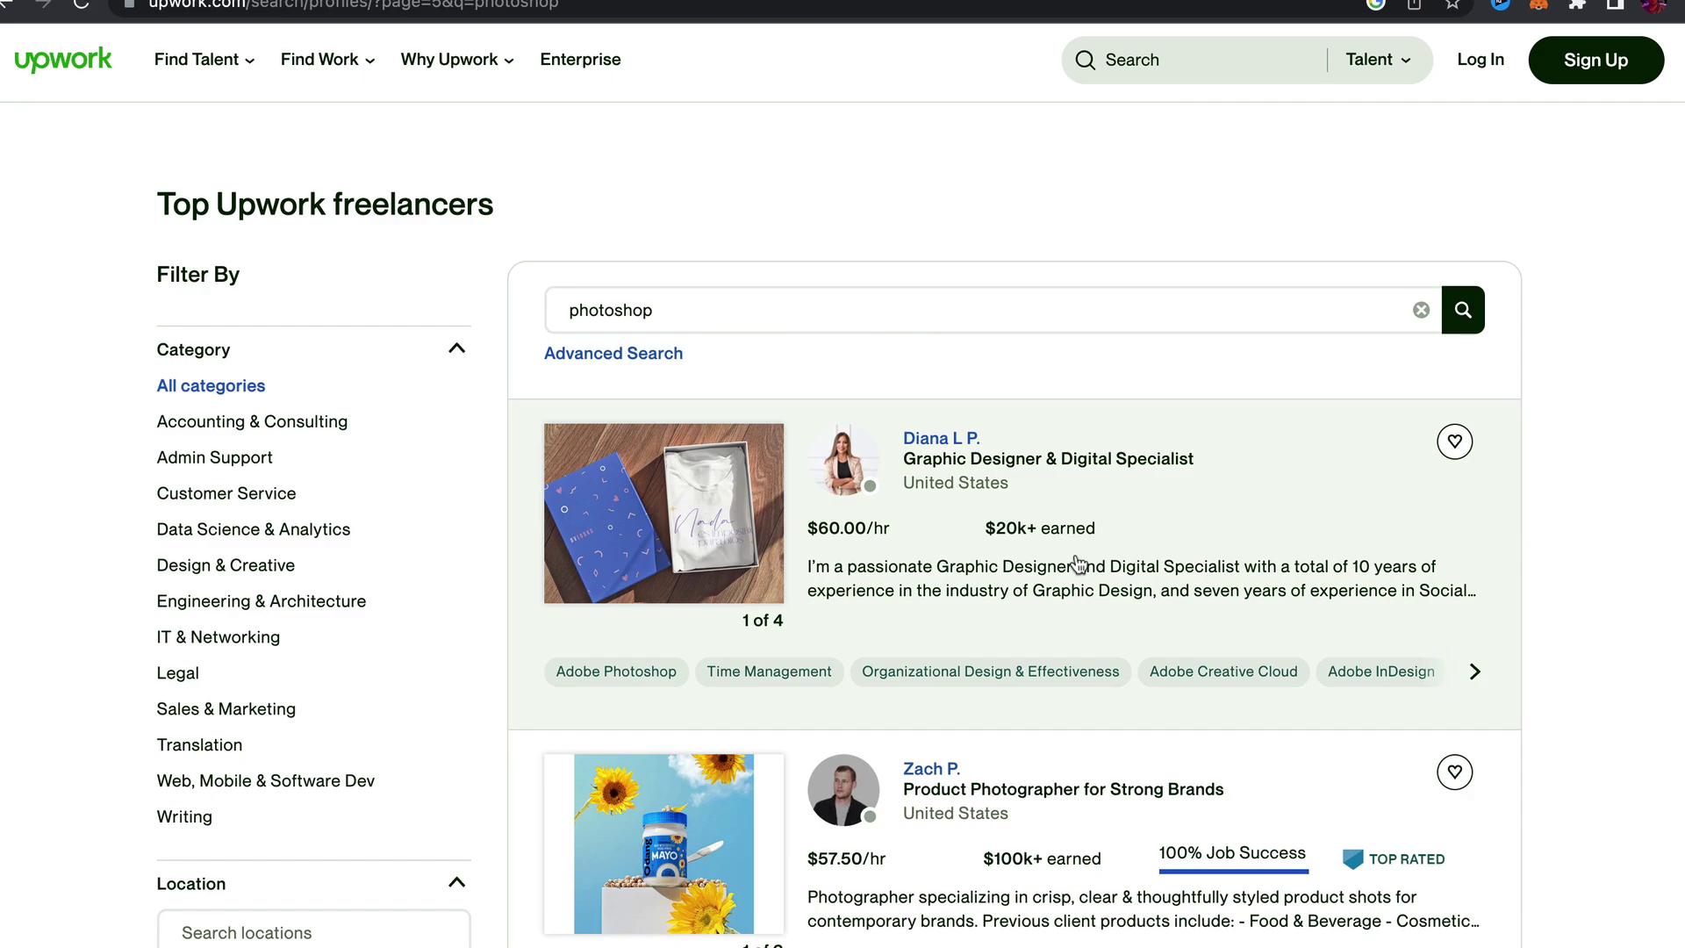
scroll(1078, 564, down, 5)
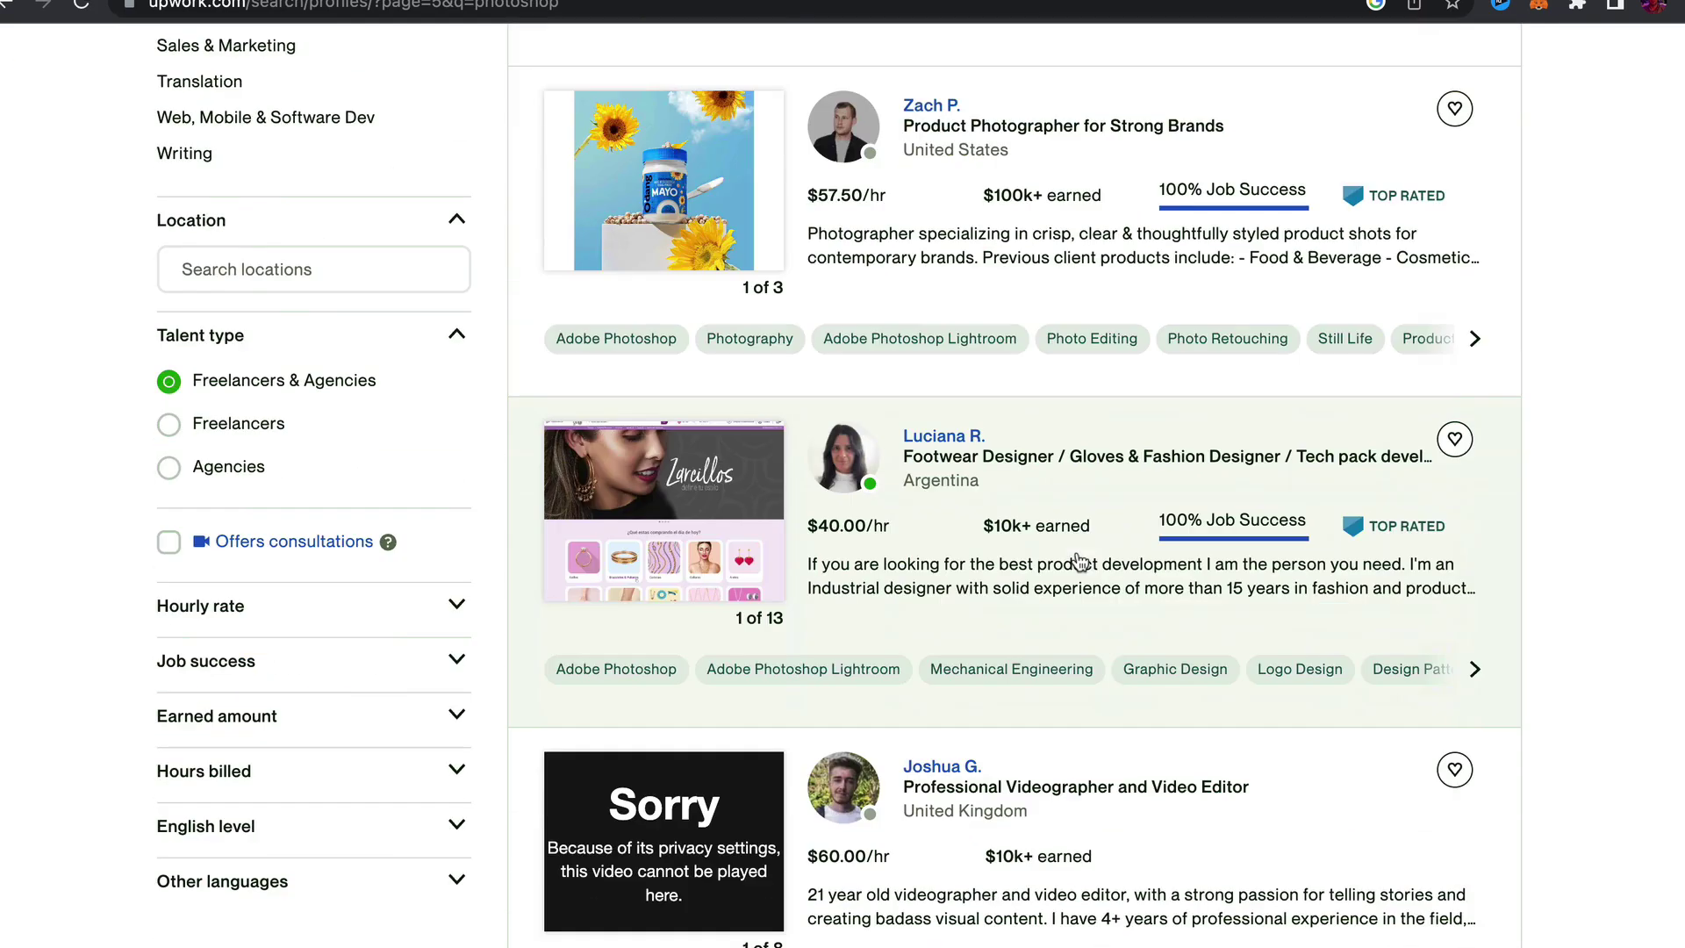
scroll(1077, 563, down, 4)
scroll(1077, 563, down, 6)
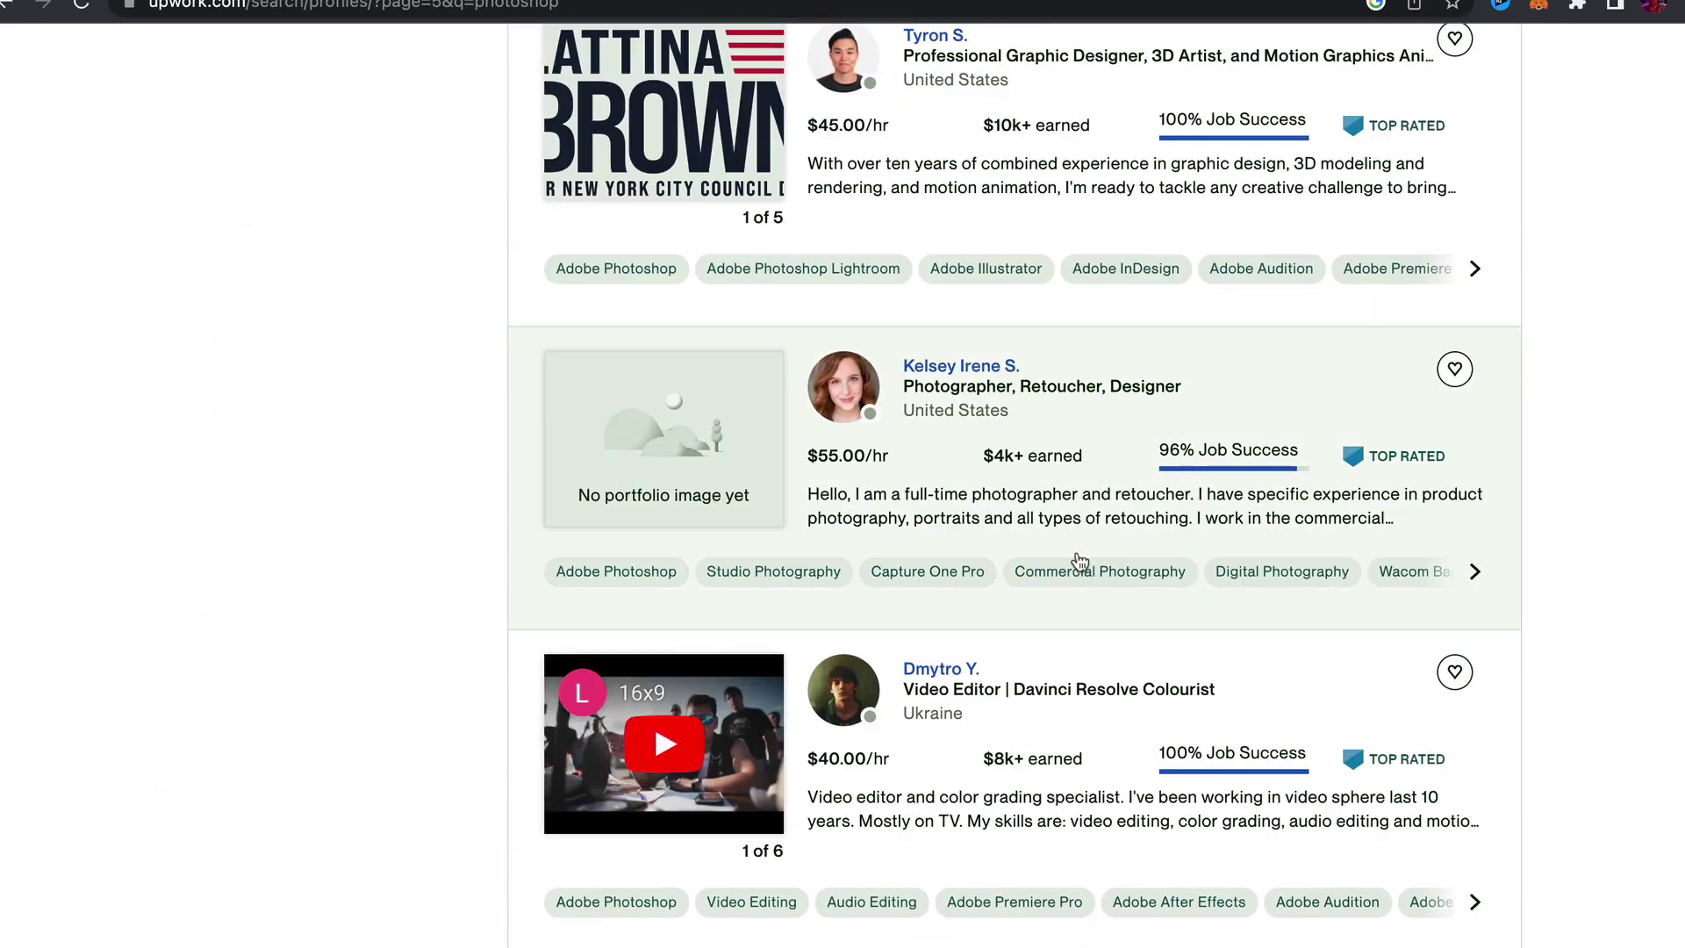
scroll(1078, 565, down, 4)
scroll(1078, 564, down, 5)
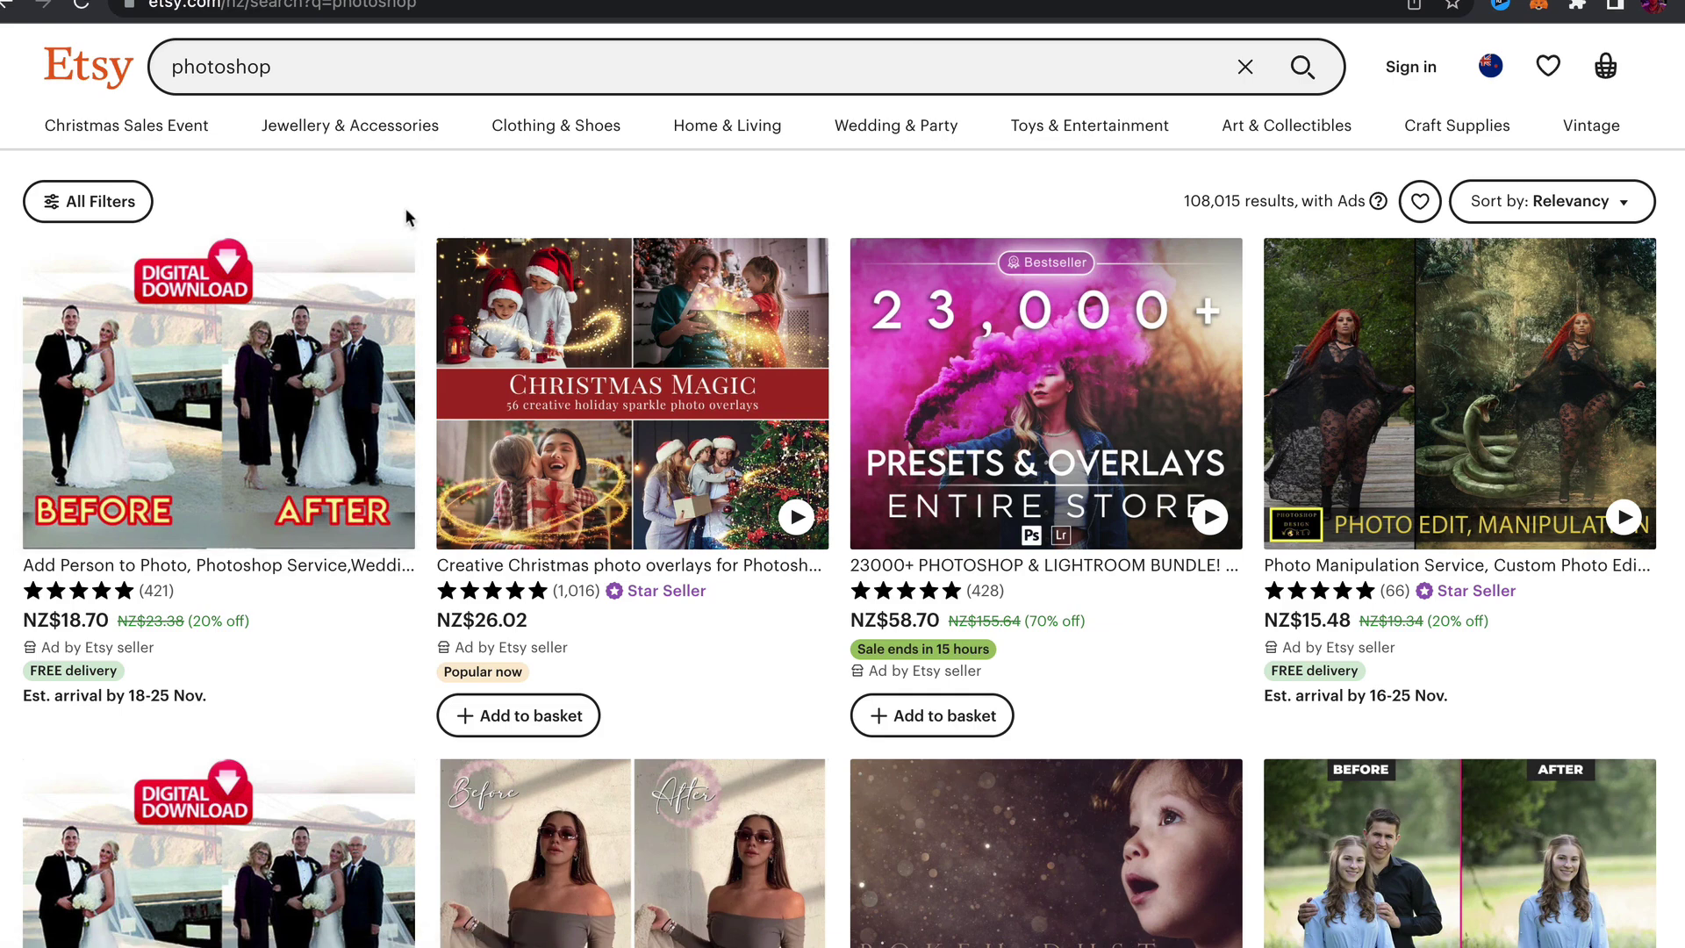
scroll(821, 551, down, 3)
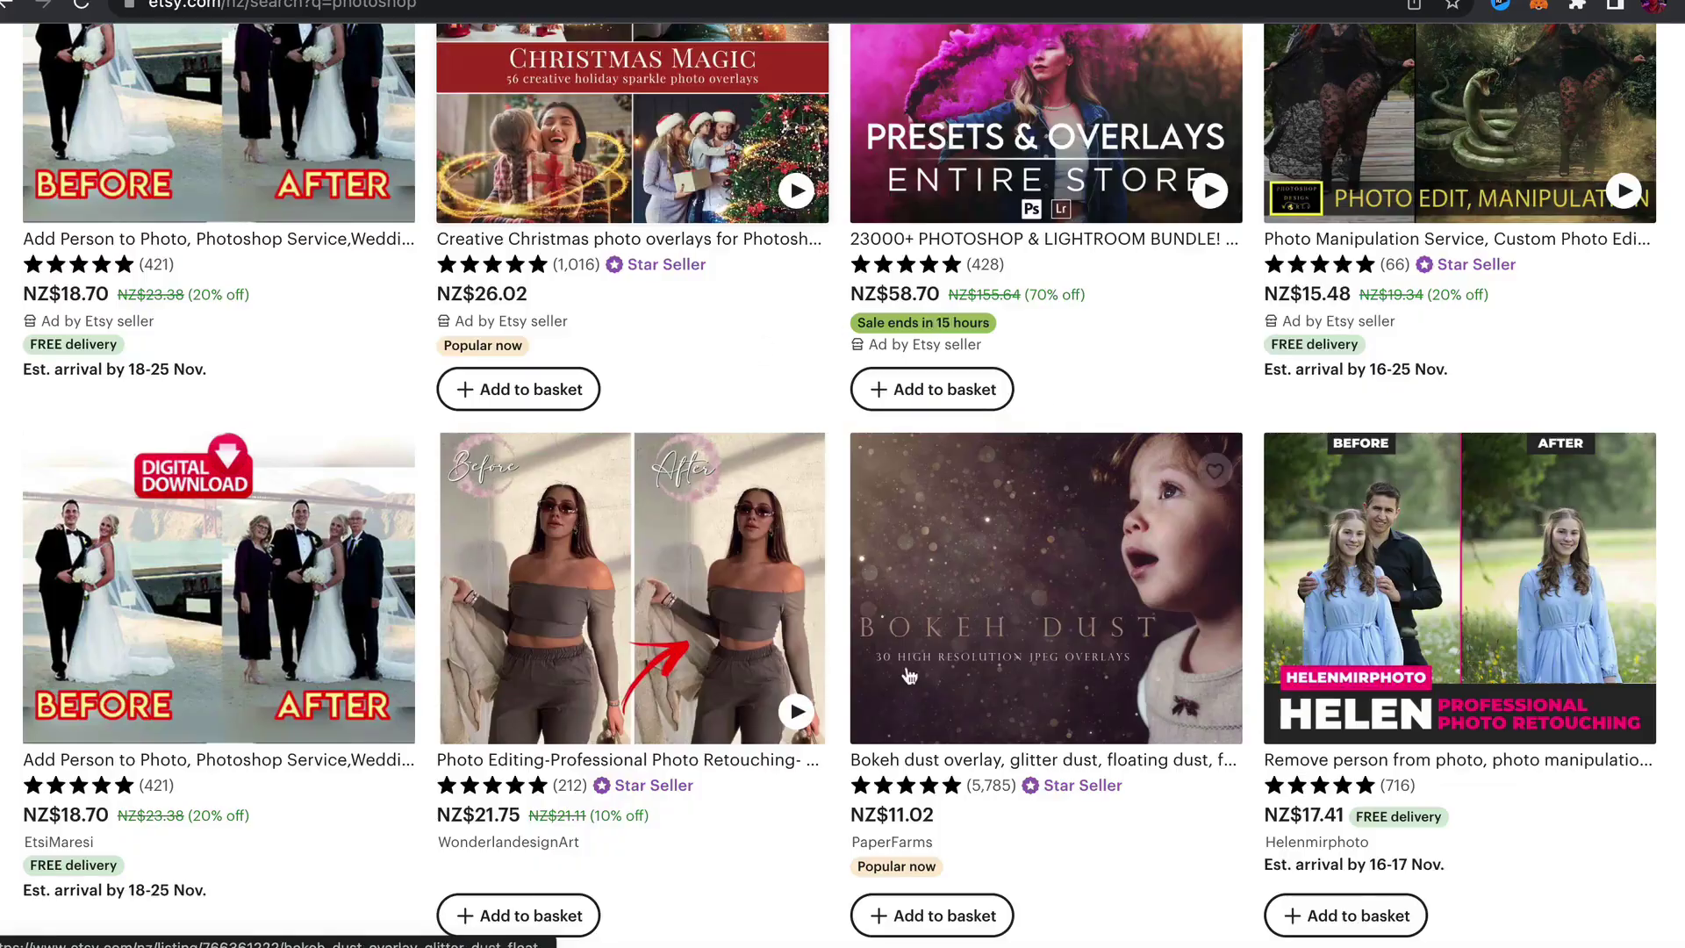
scroll(822, 550, up, 3)
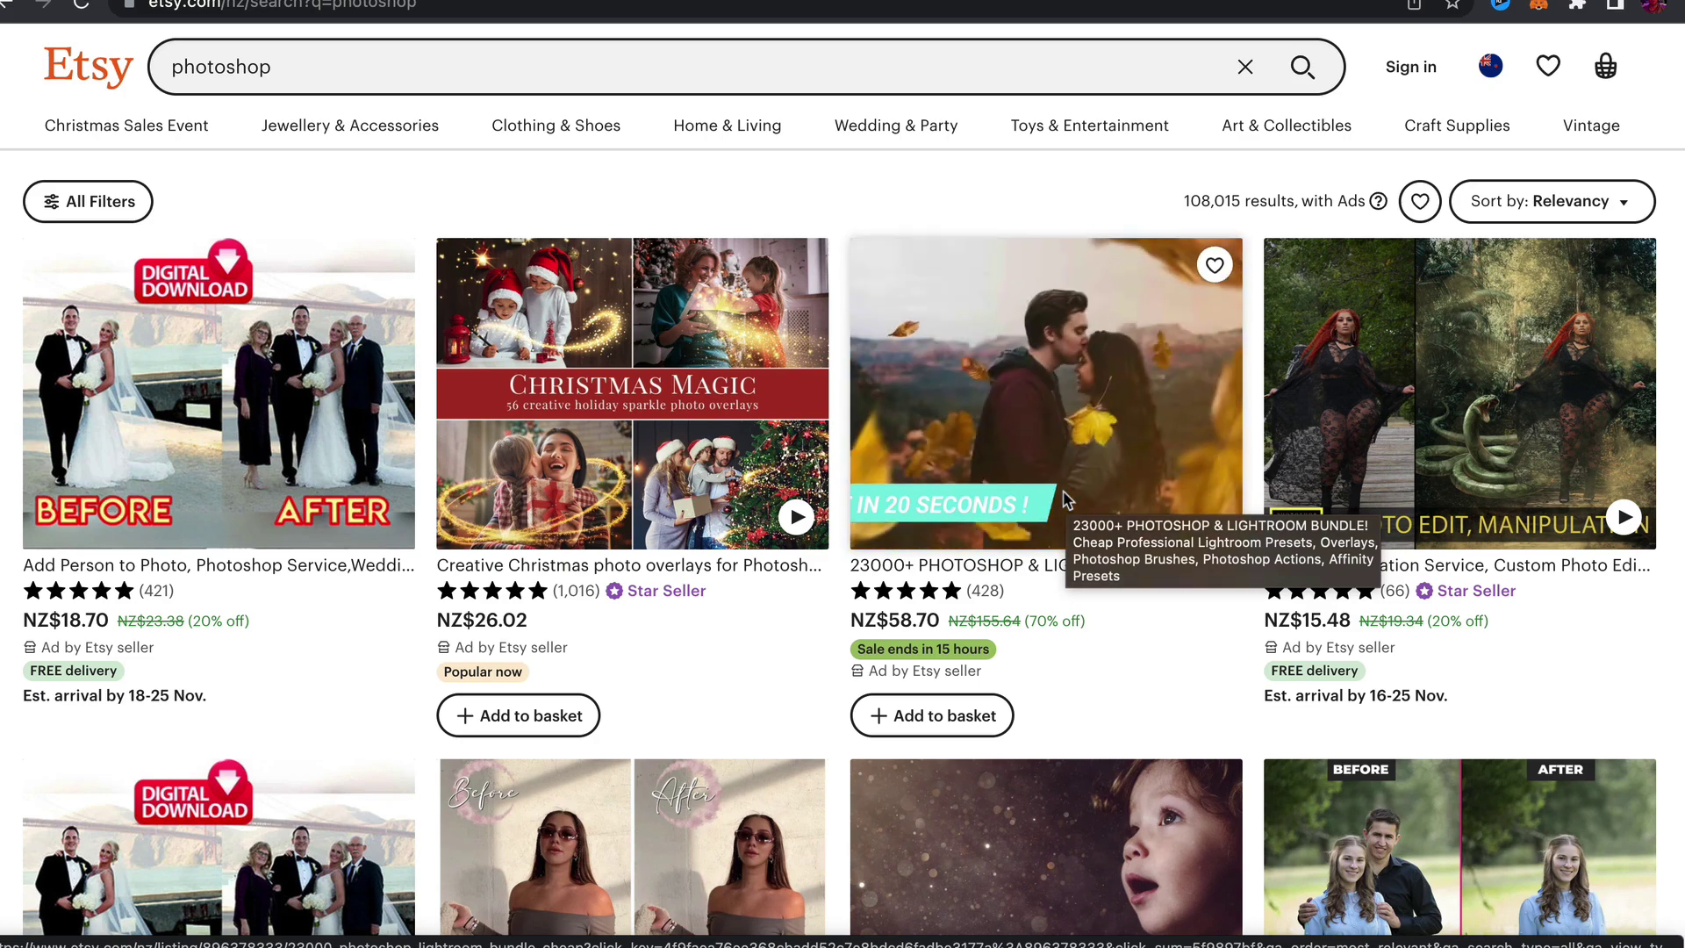
scroll(1000, 448, down, 2)
scroll(992, 442, down, 1)
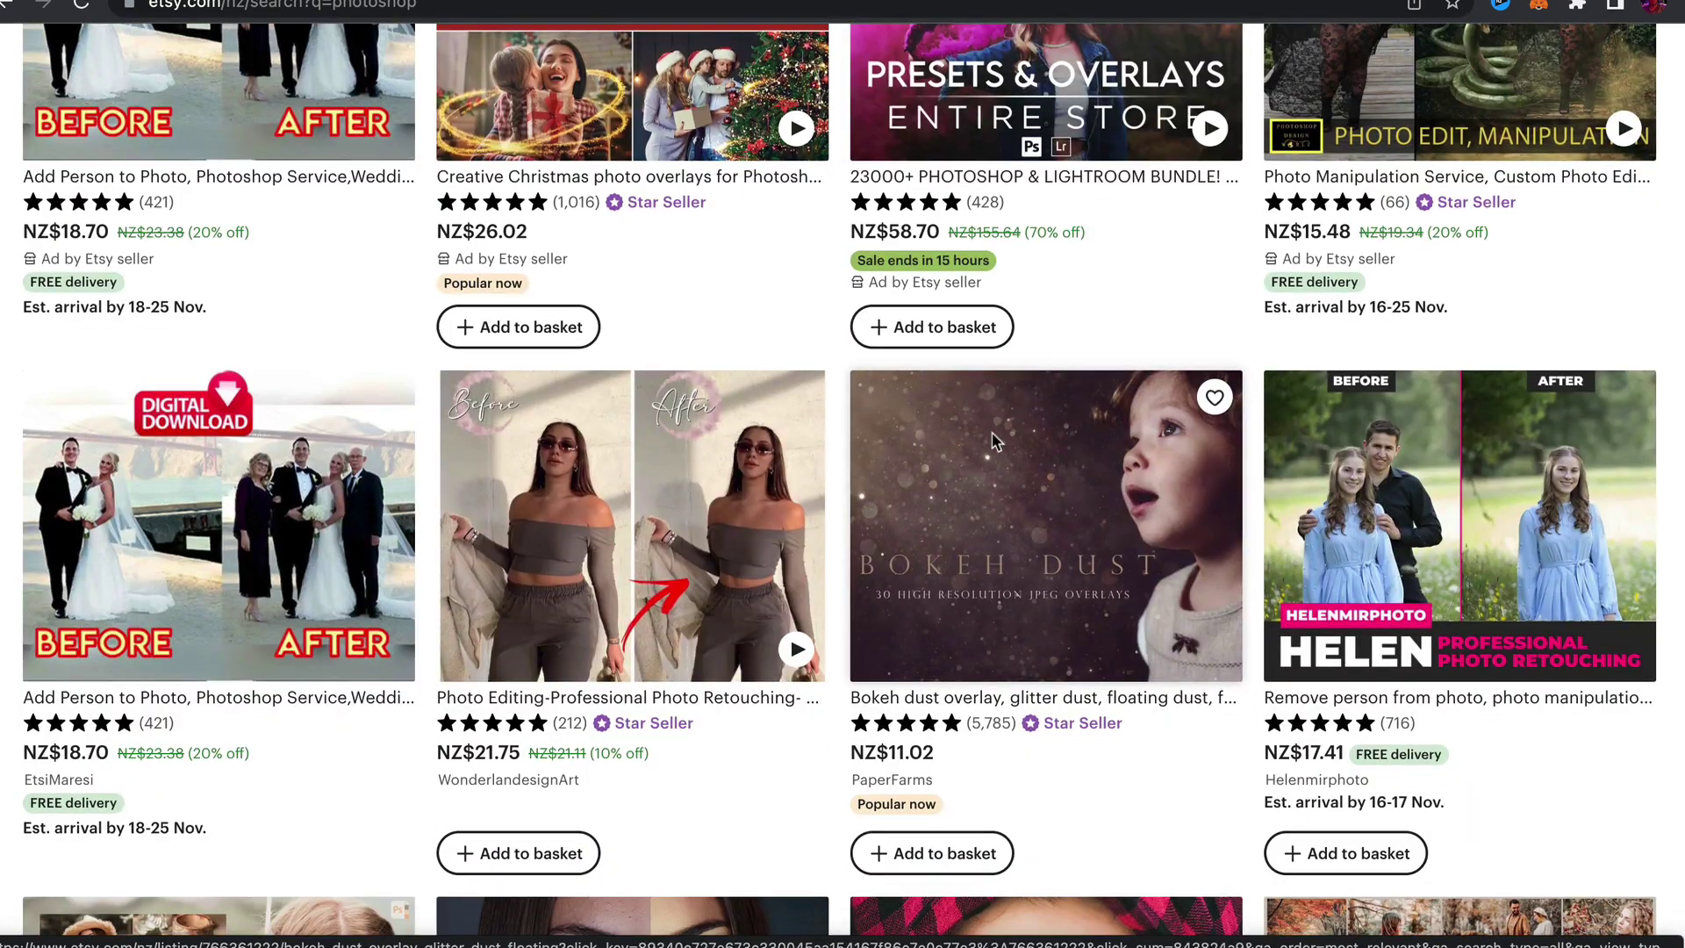
scroll(759, 459, down, 2)
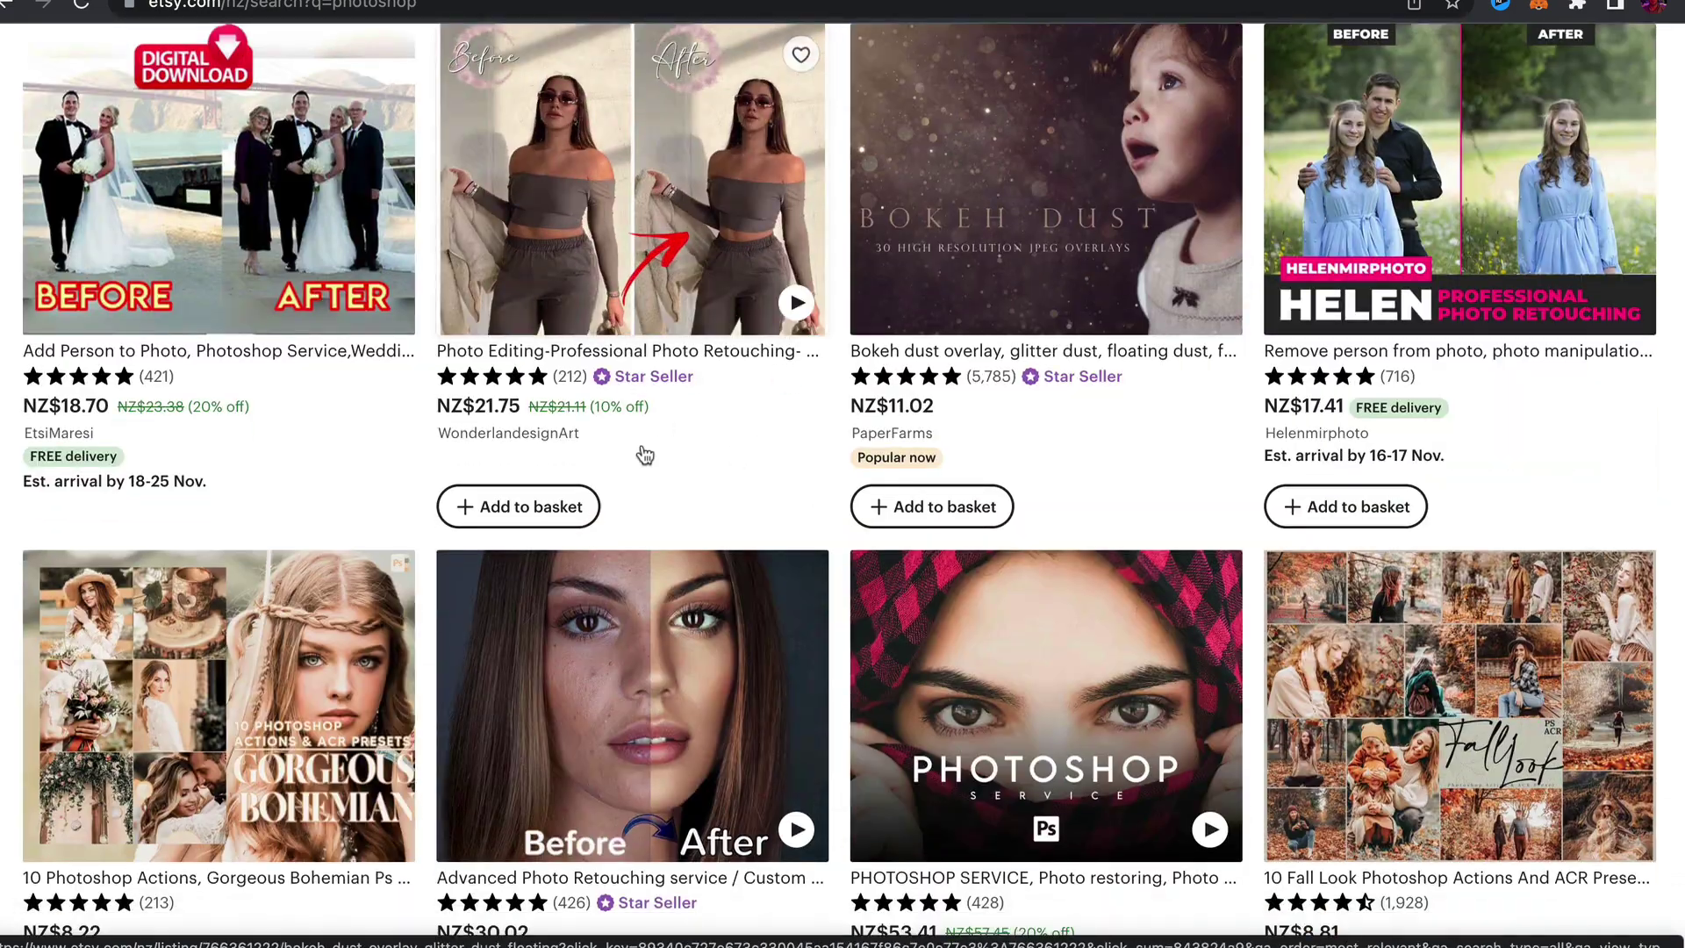
scroll(647, 455, down, 2)
scroll(645, 455, down, 1)
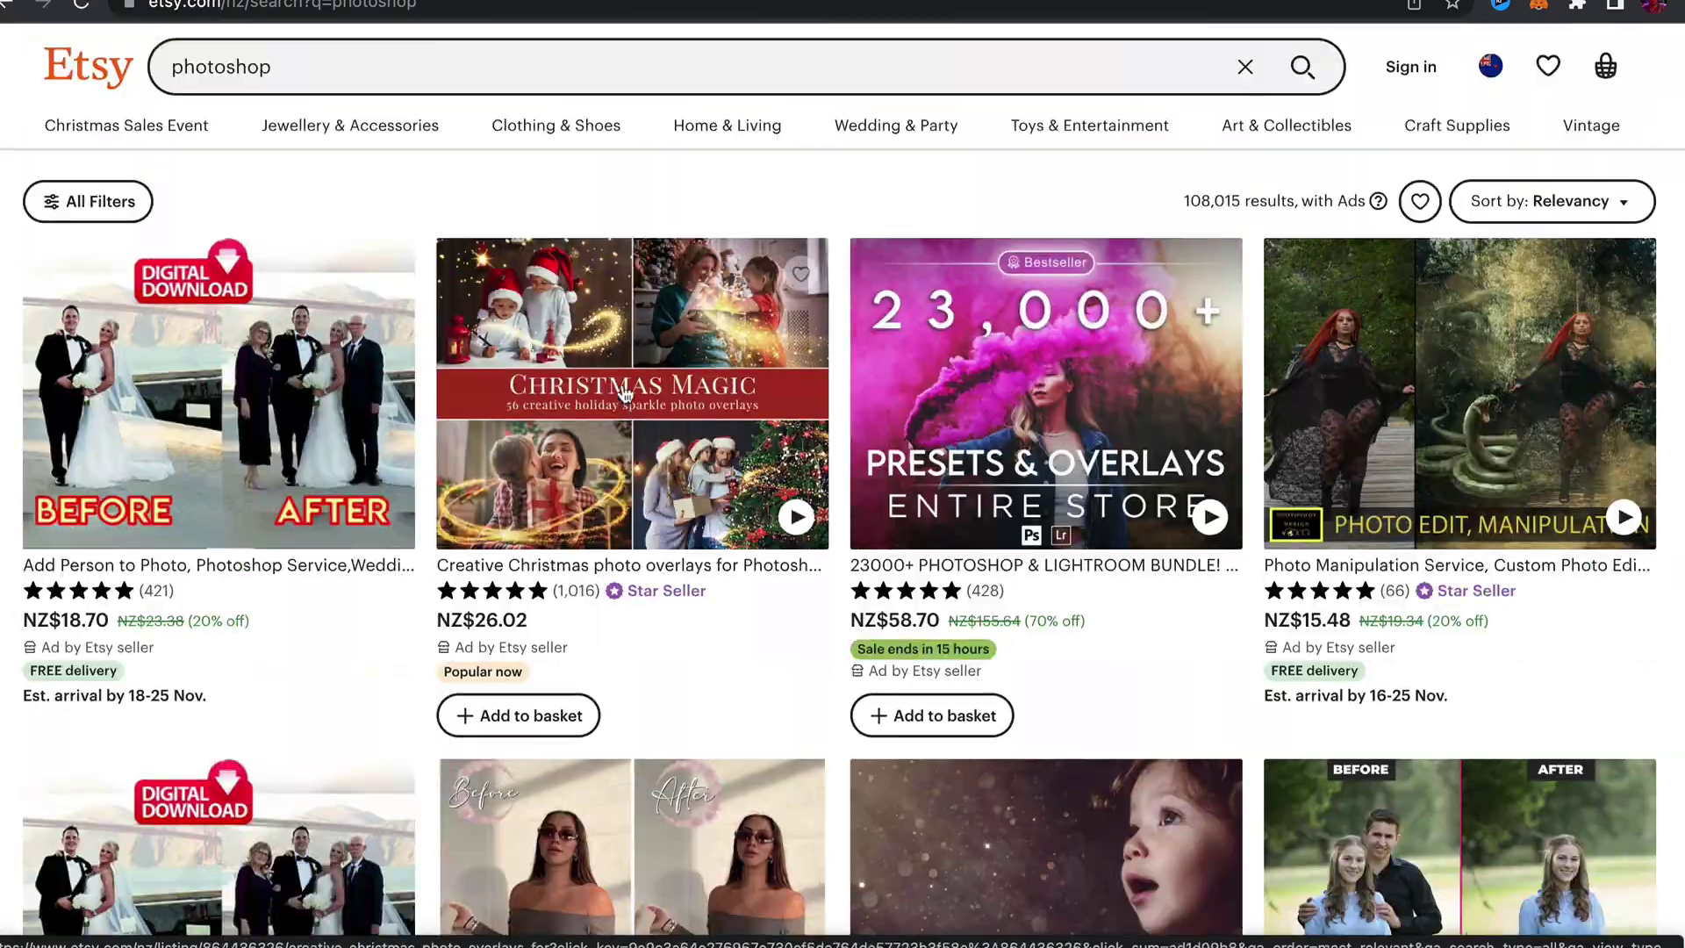
drag(378, 65, 102, 73)
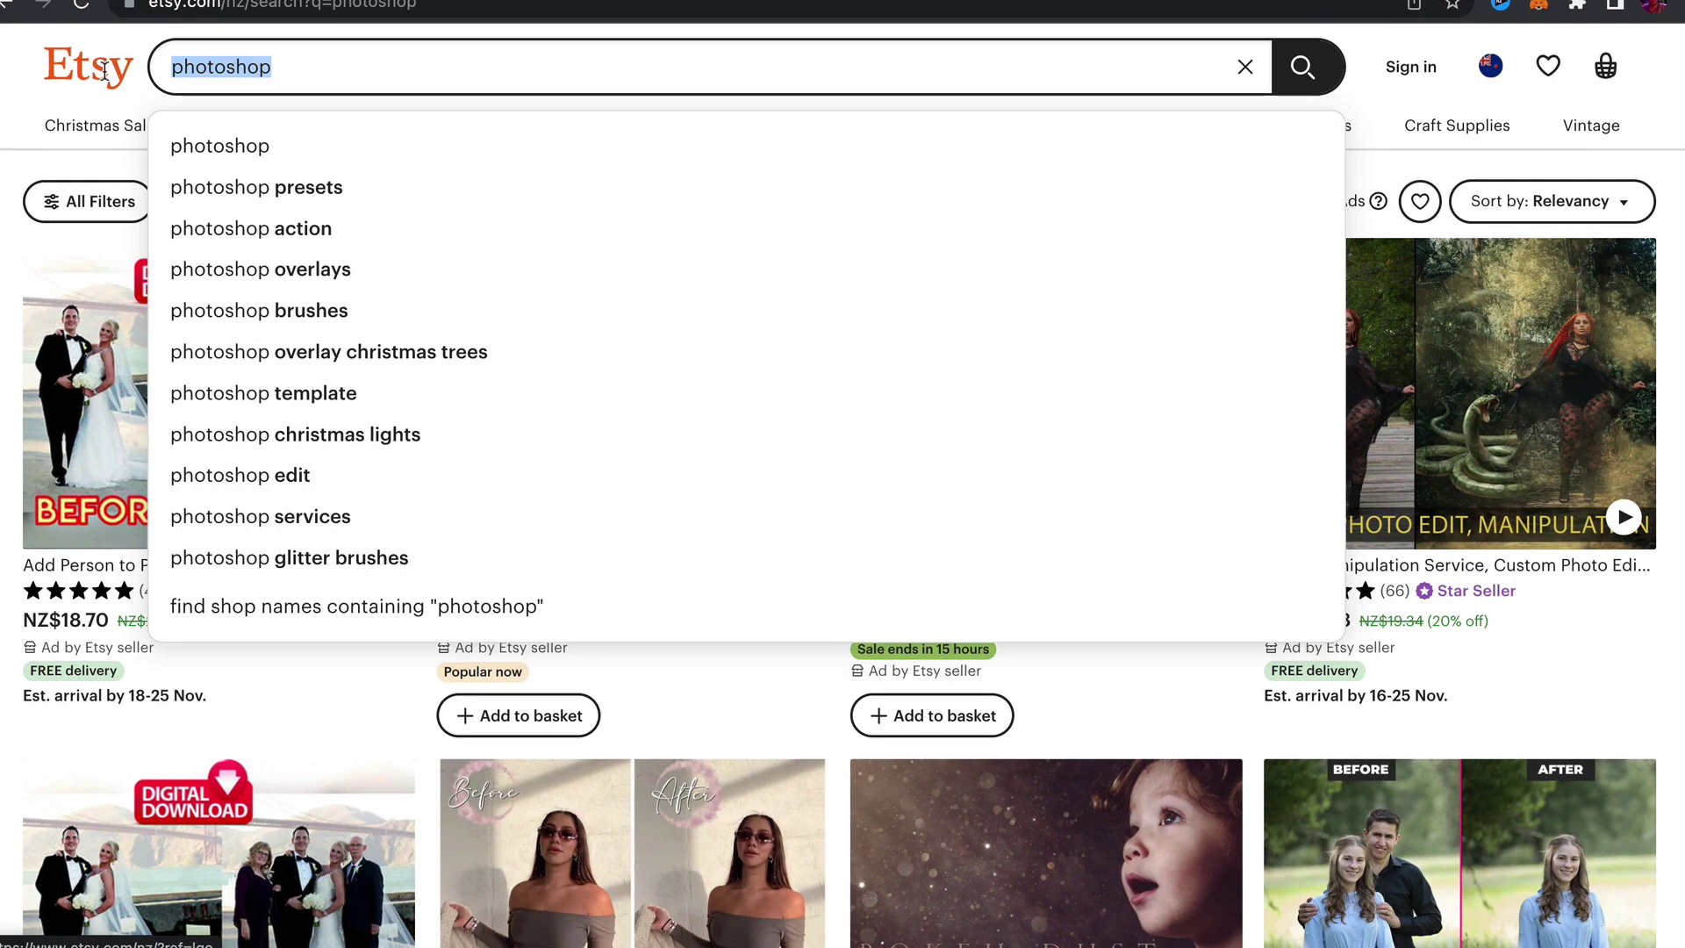
text(luts)
- Run the Etsy search for 'luts' to list LUT packs
key(Return)
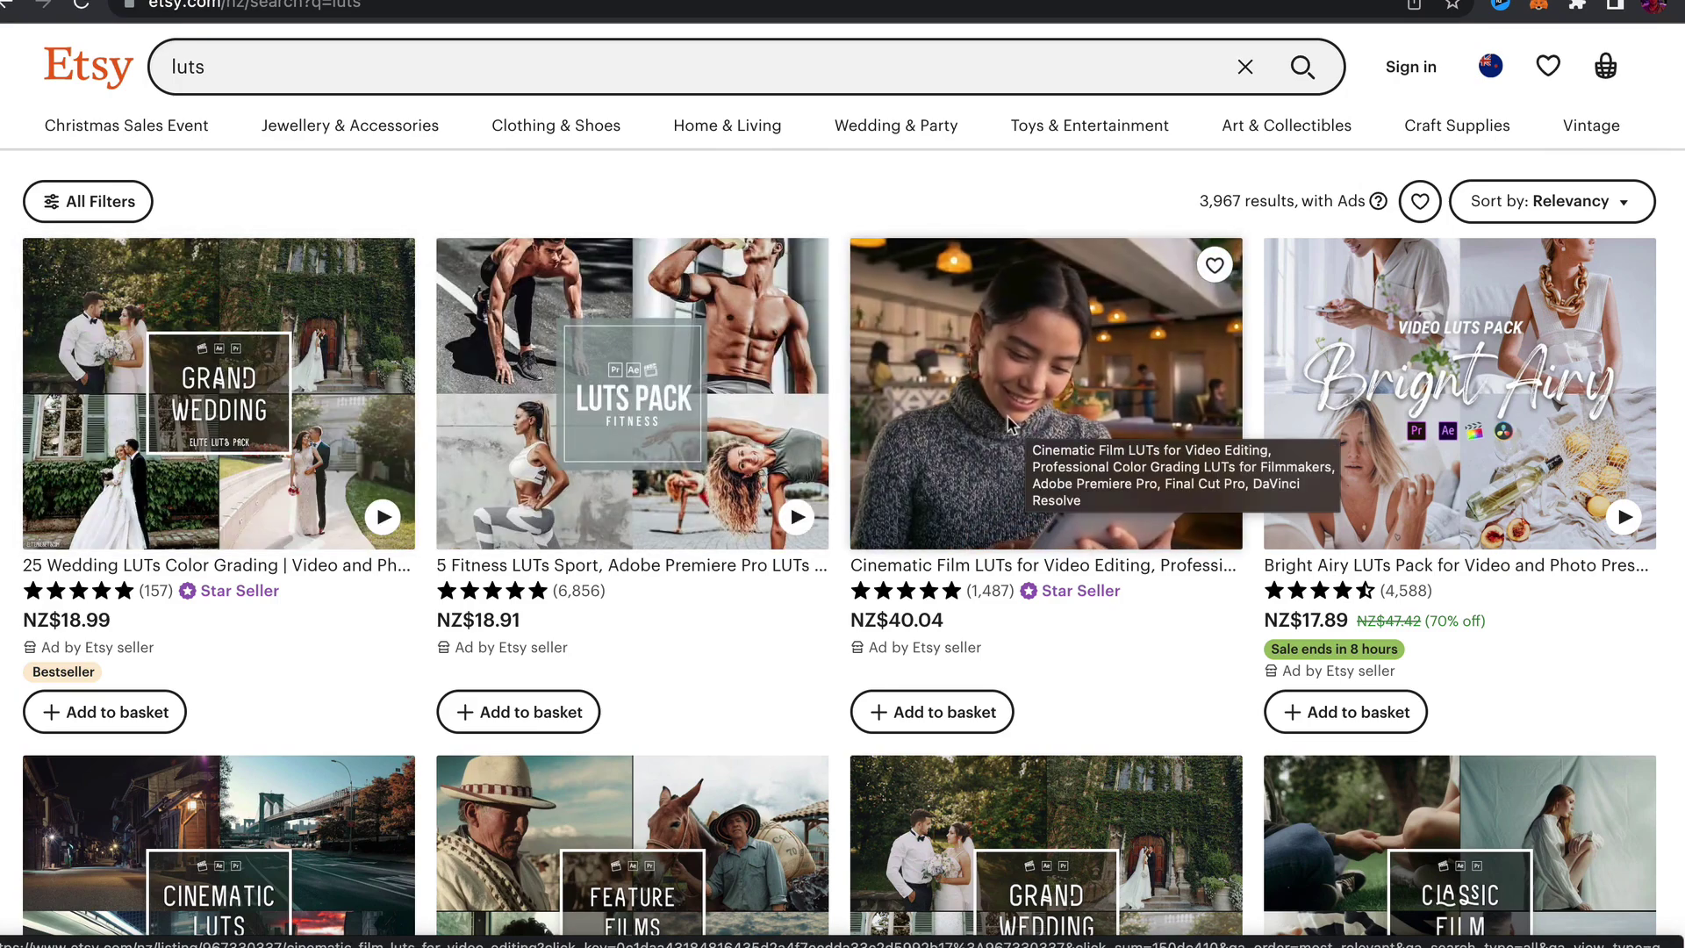
scroll(1013, 418, down, 1)
scroll(1013, 417, down, 1)
scroll(1046, 404, down, 2)
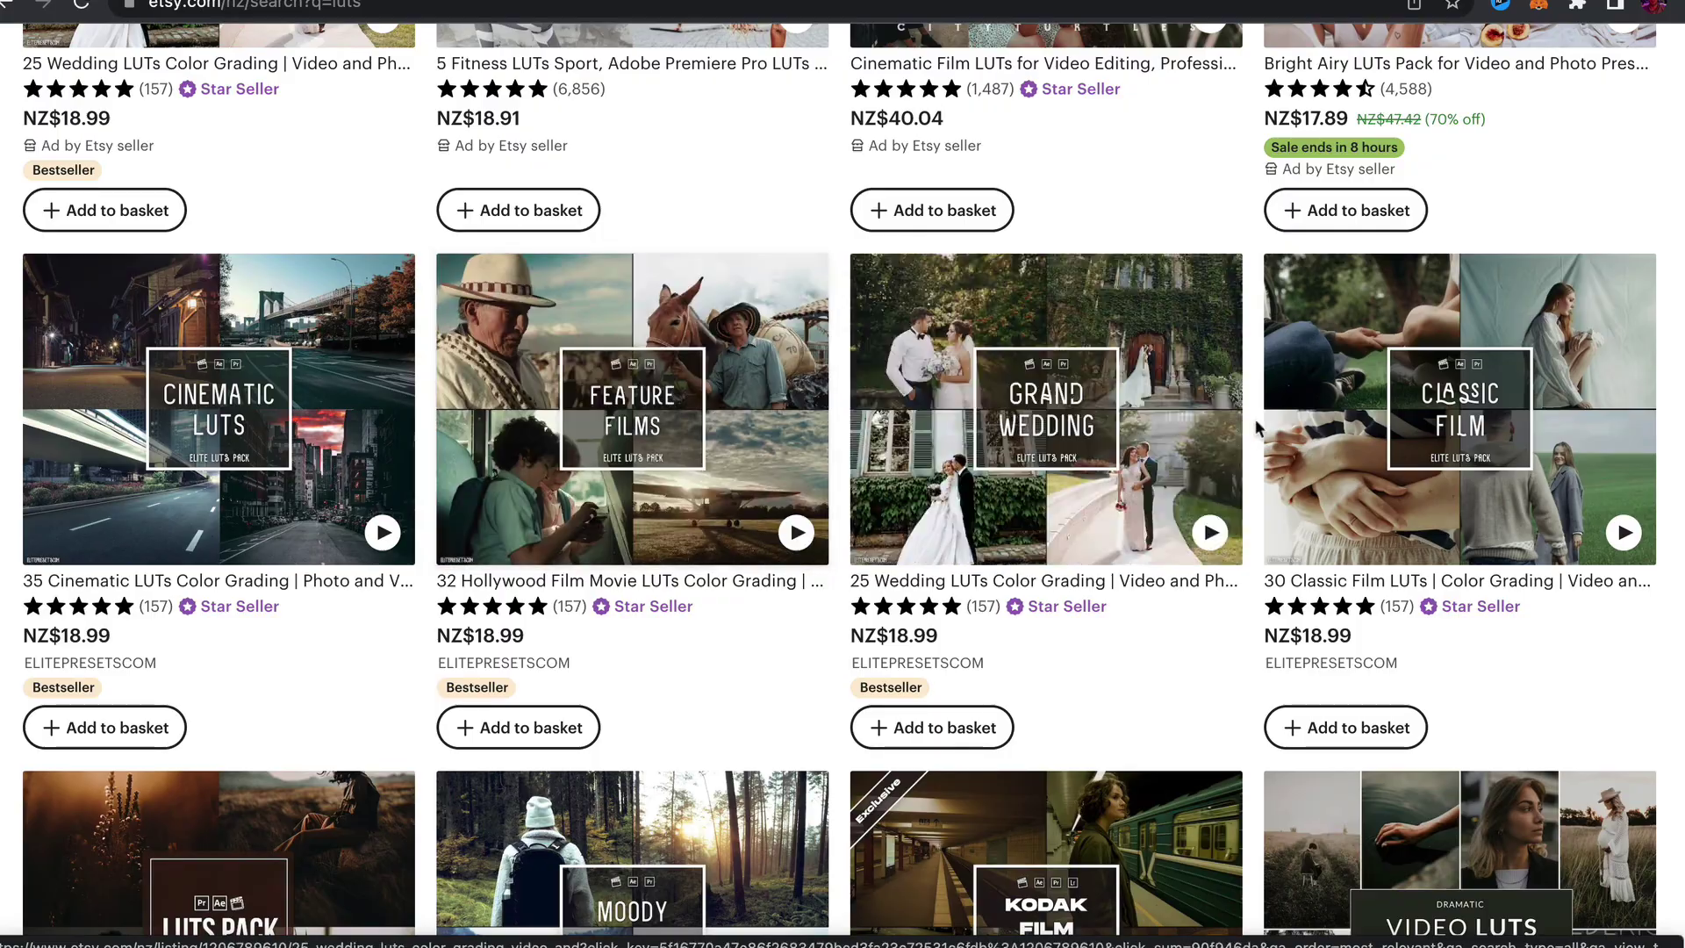
scroll(1040, 419, down, 1)
scroll(1041, 419, down, 3)
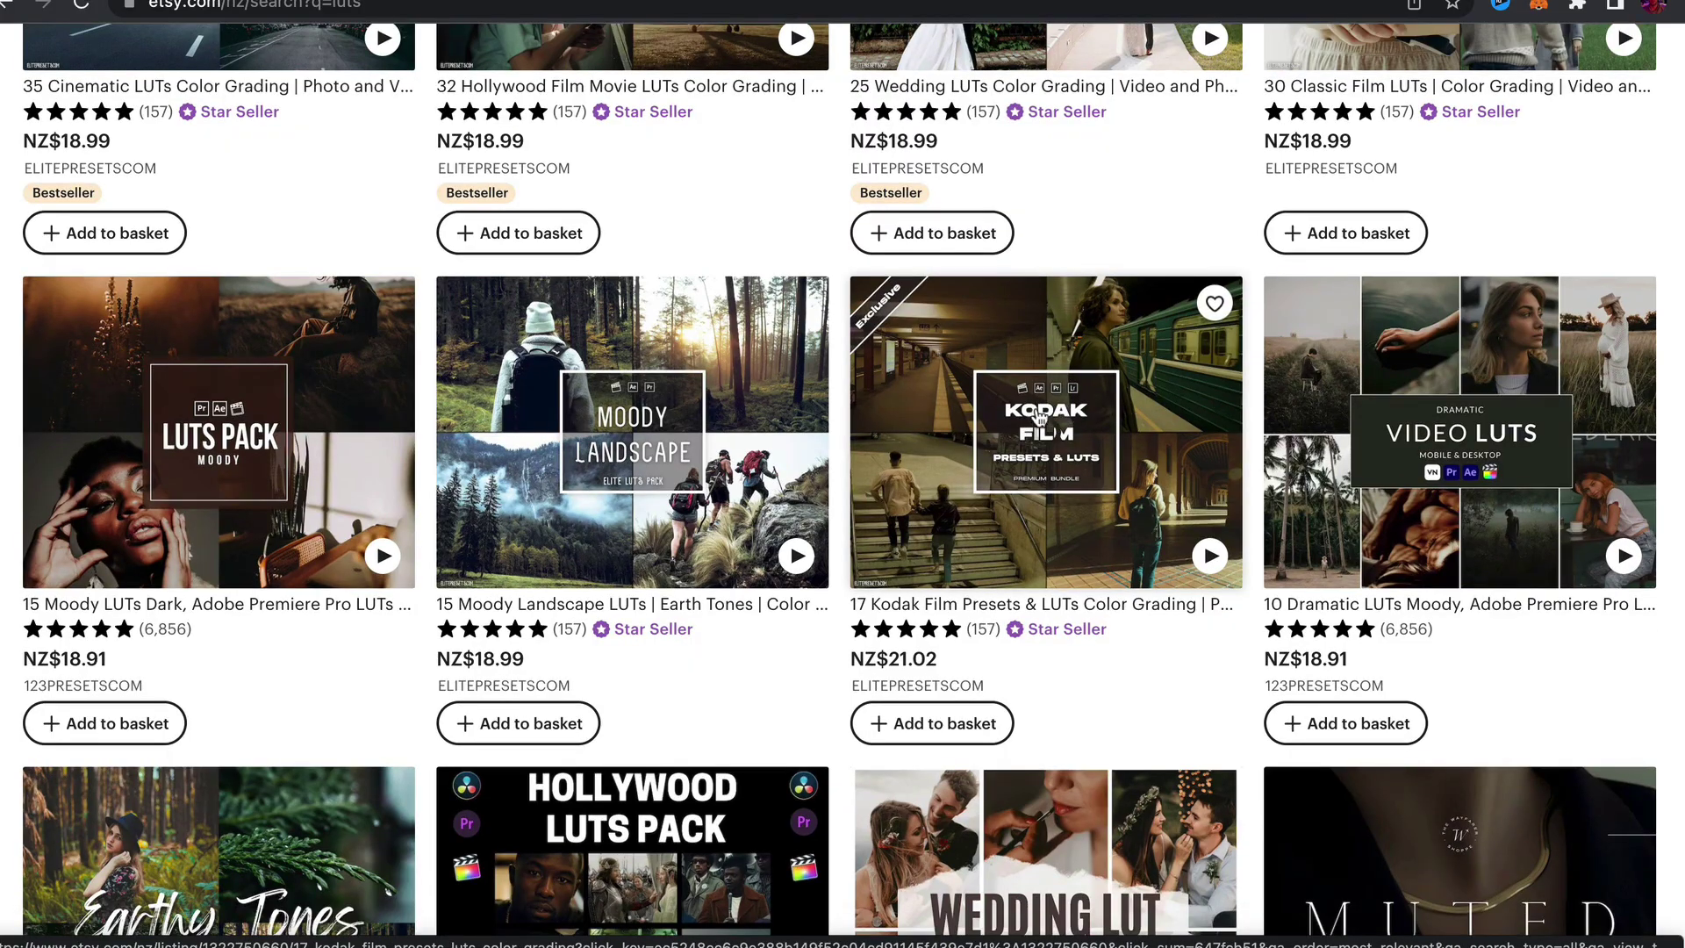
scroll(1065, 445, down, 1)
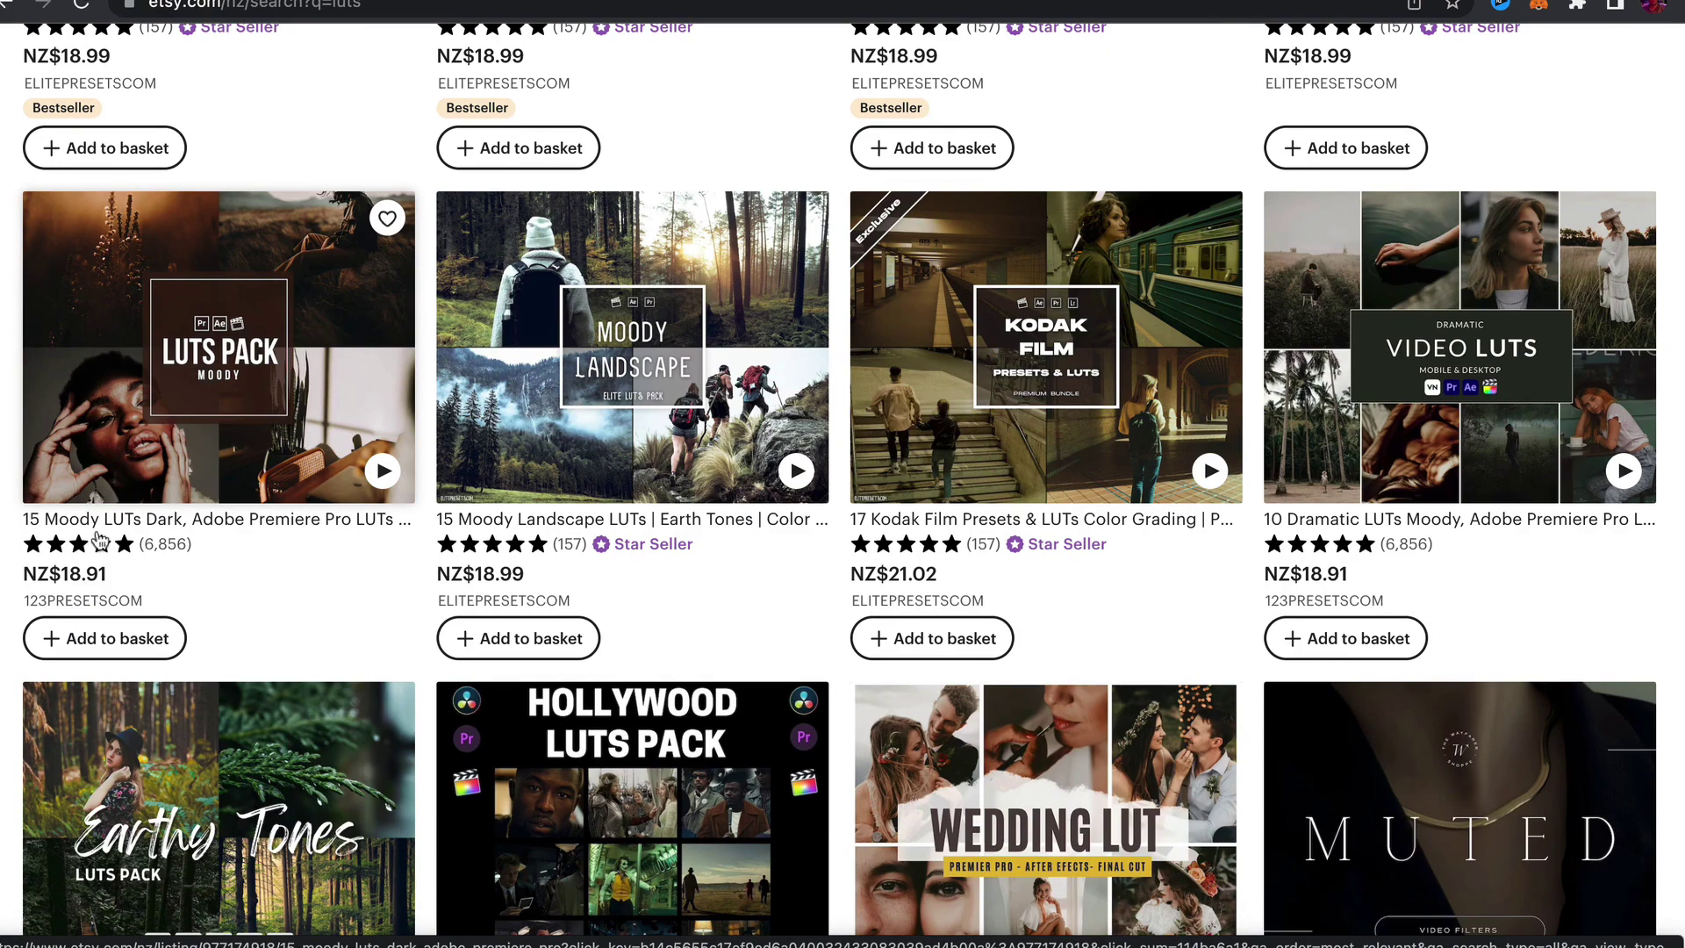
scroll(280, 527, down, 2)
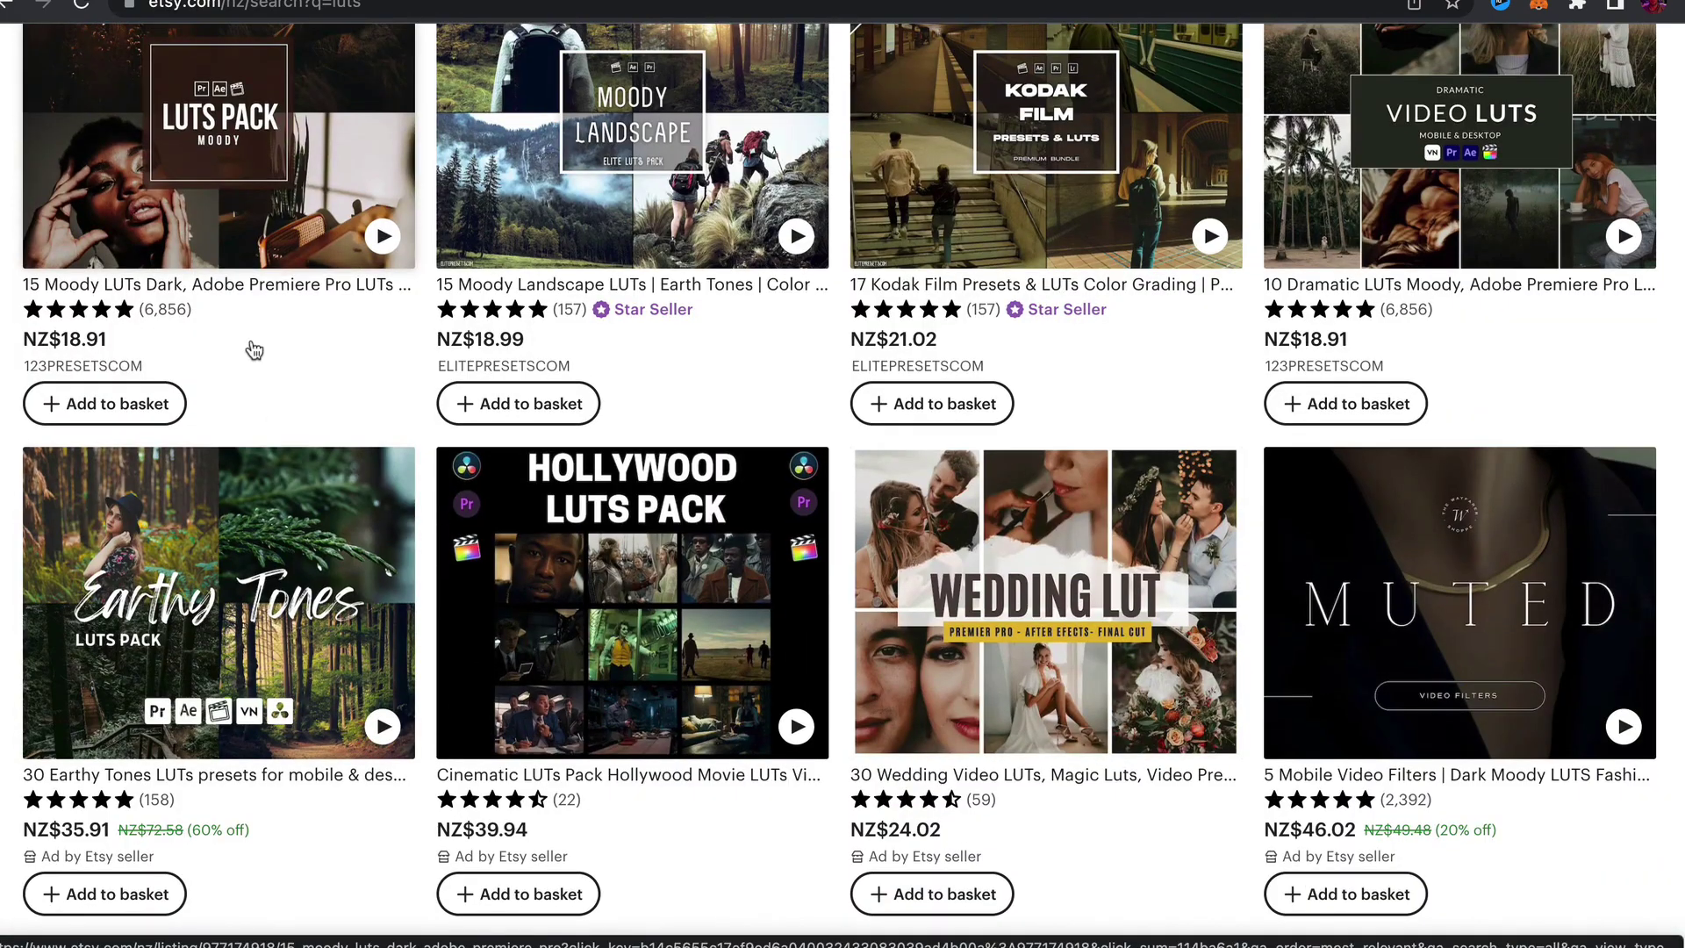
scroll(263, 350, down, 1)
scroll(343, 343, down, 2)
scroll(435, 337, up, 1)
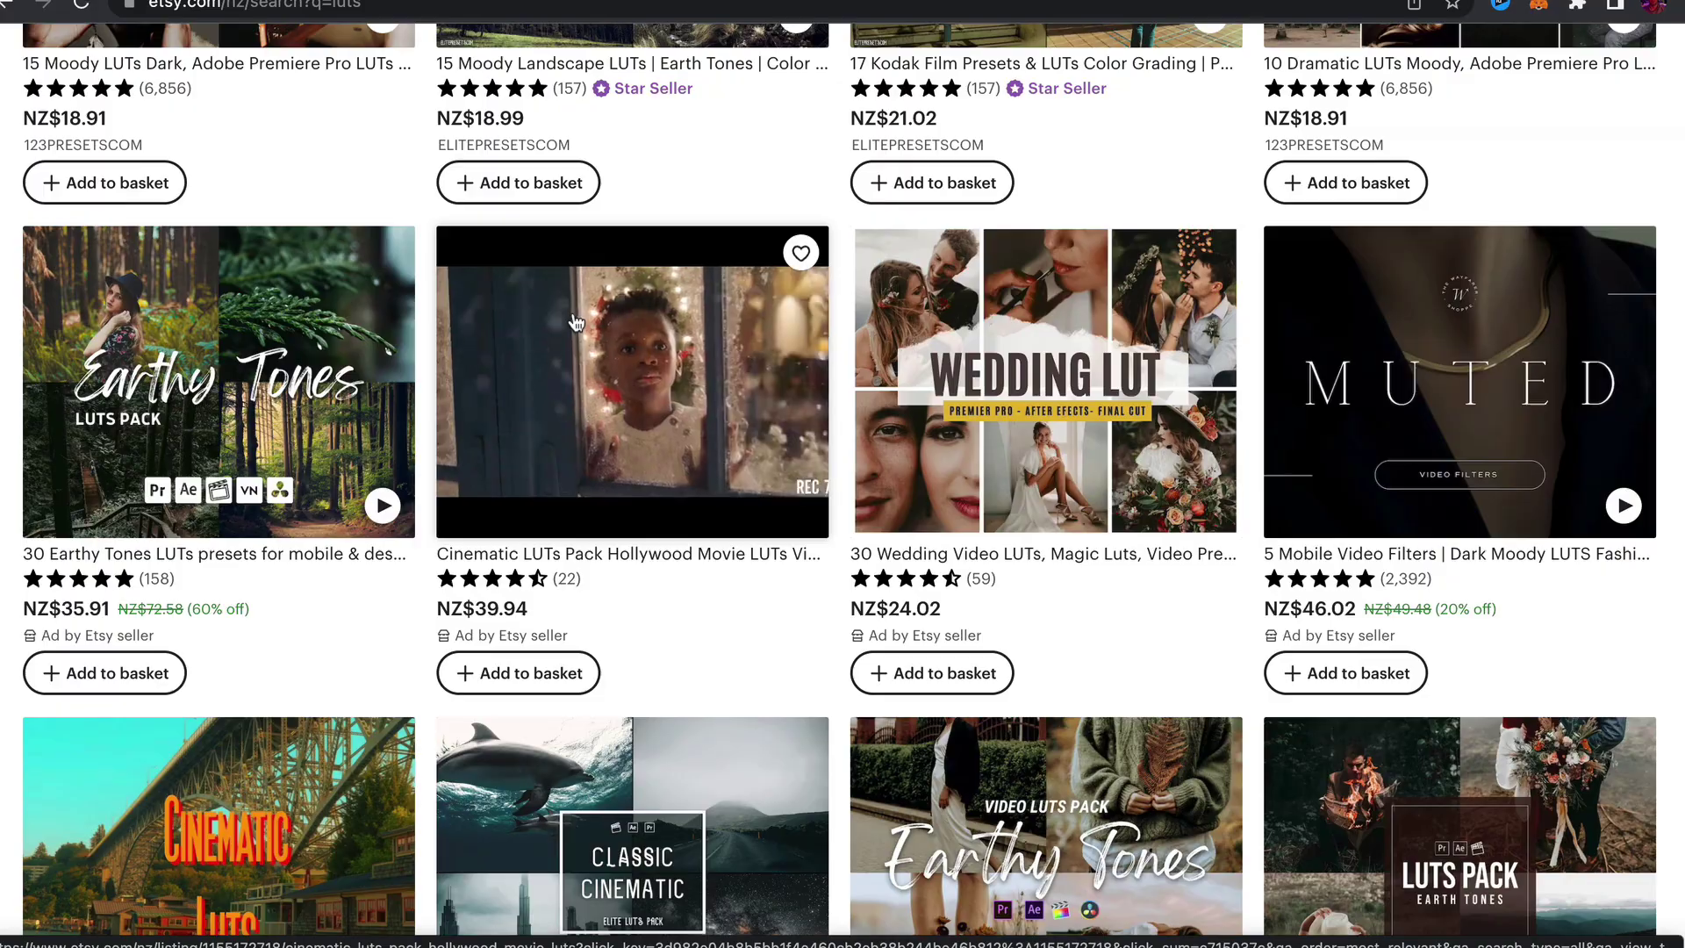
scroll(527, 329, down, 4)
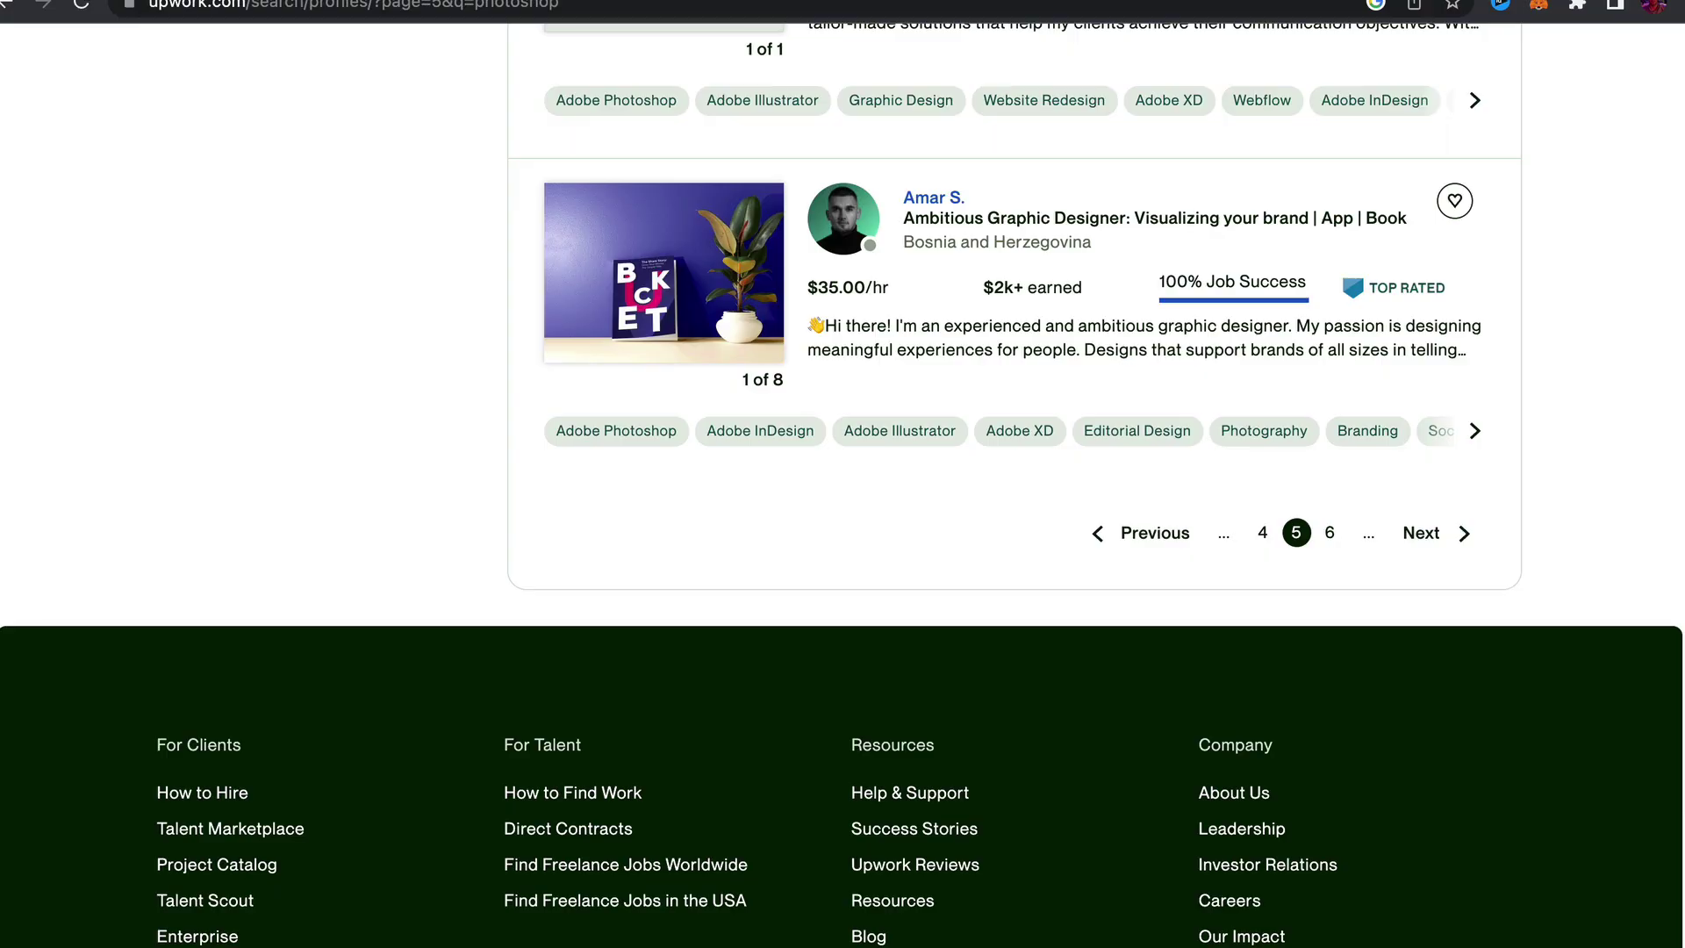
scroll(986, 283, up, 1)
scroll(986, 282, up, 10)
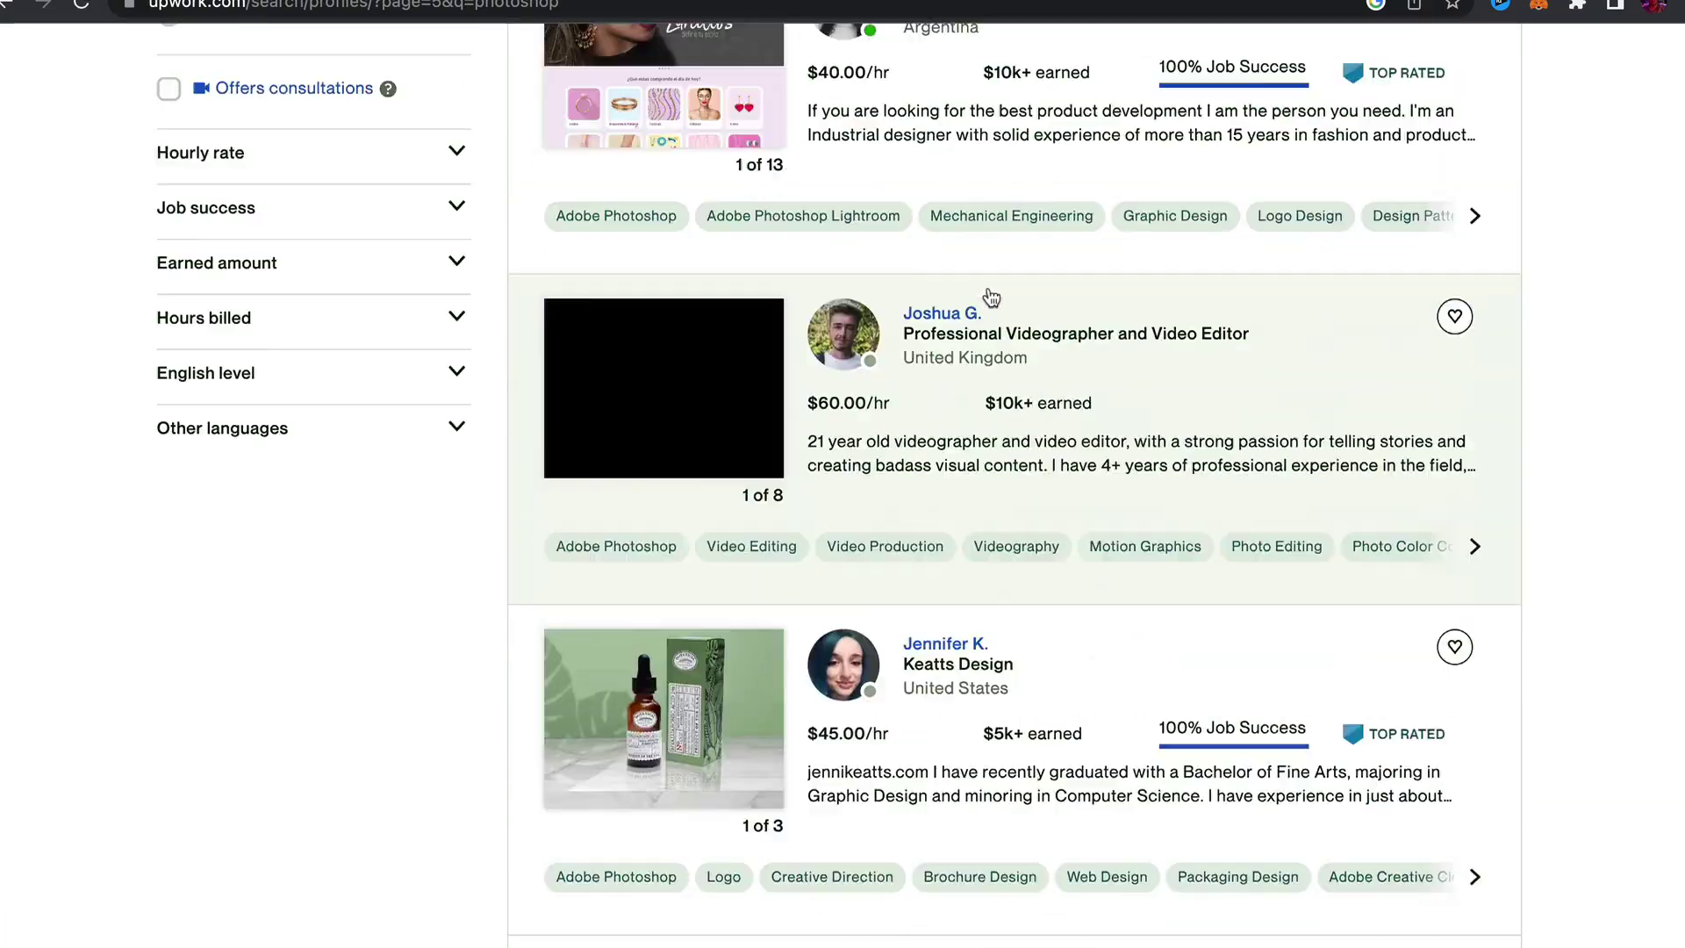
scroll(990, 297, up, 10)
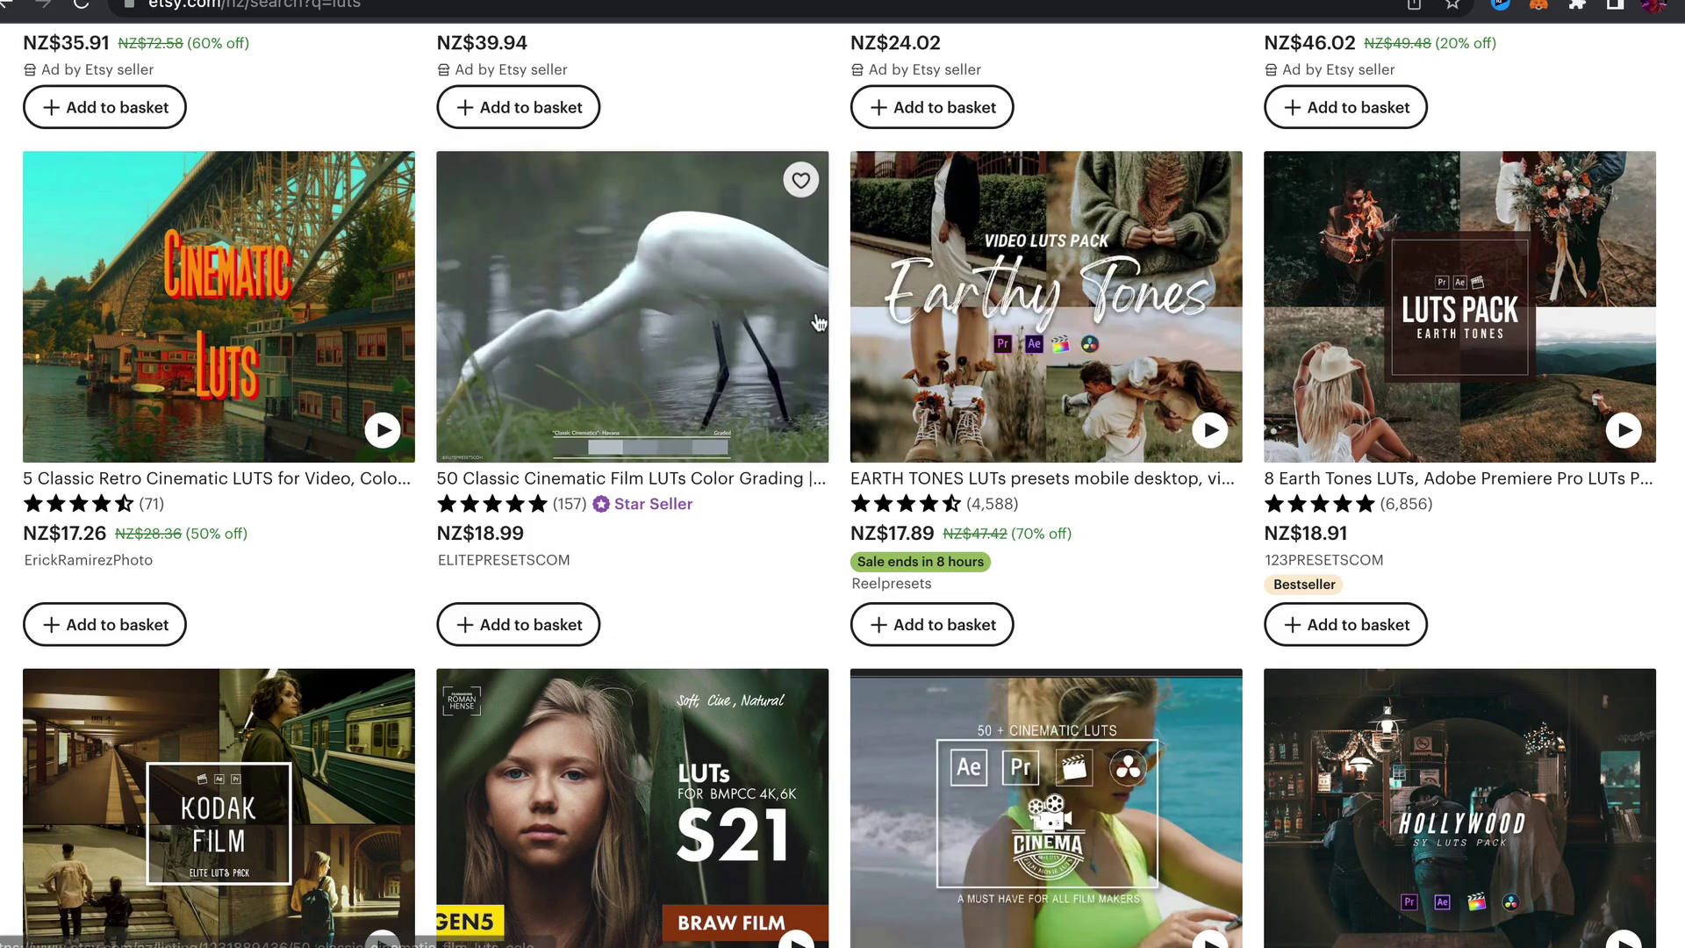
scroll(693, 363, down, 1)
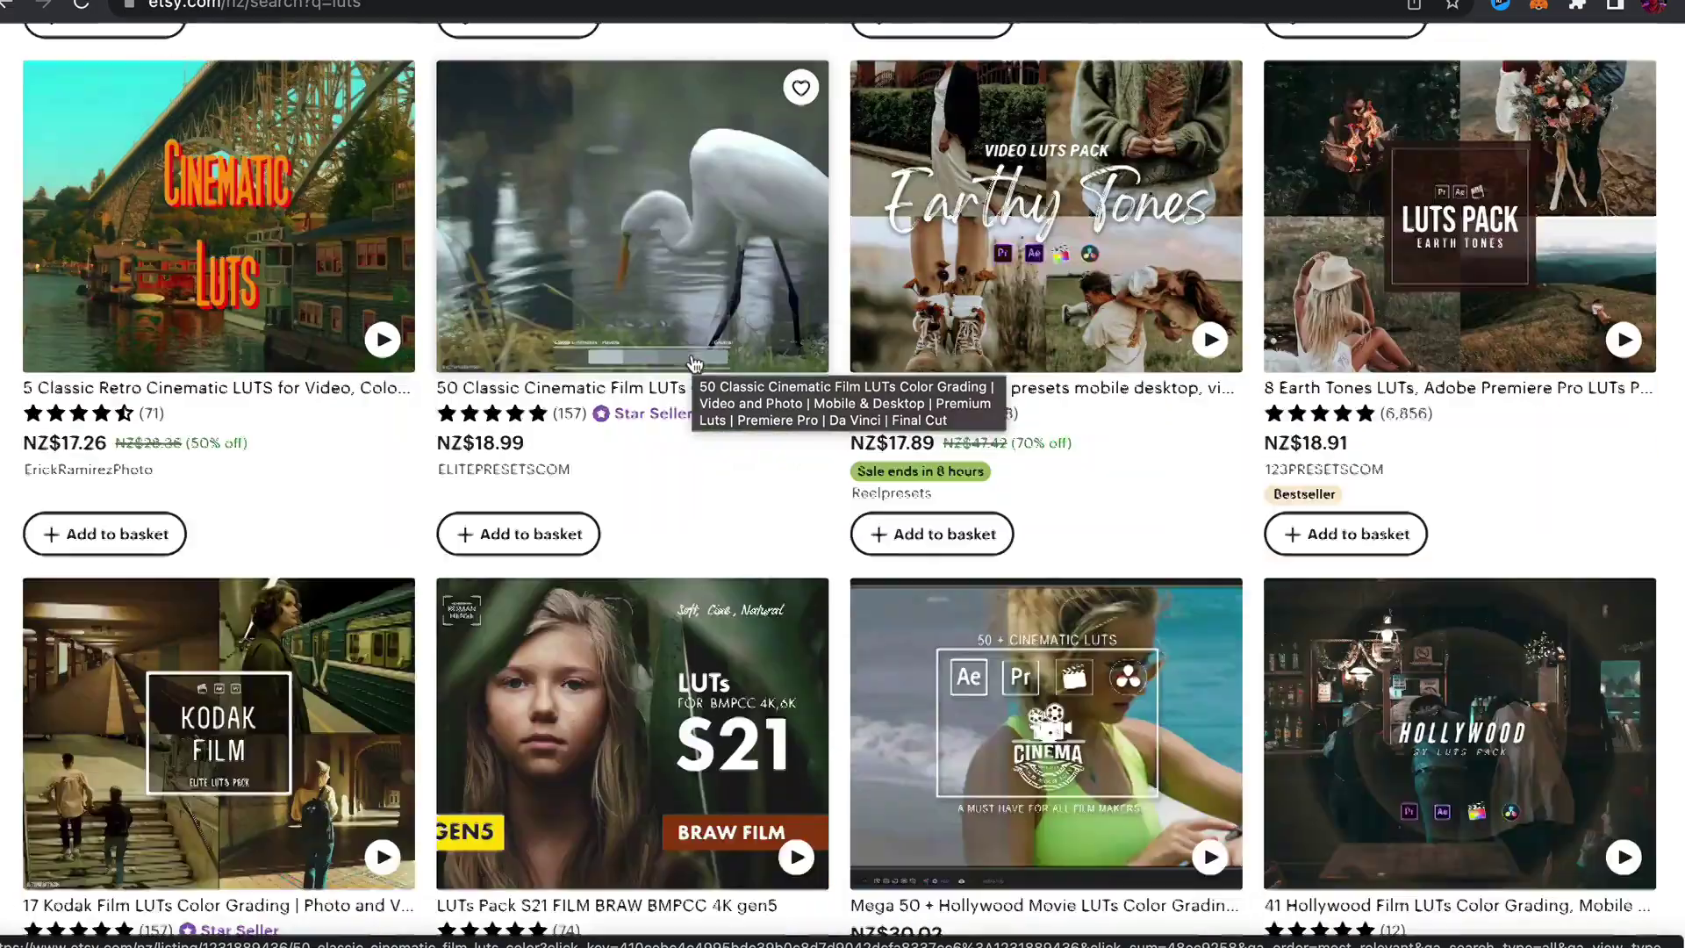
scroll(695, 365, down, 2)
scroll(693, 363, down, 3)
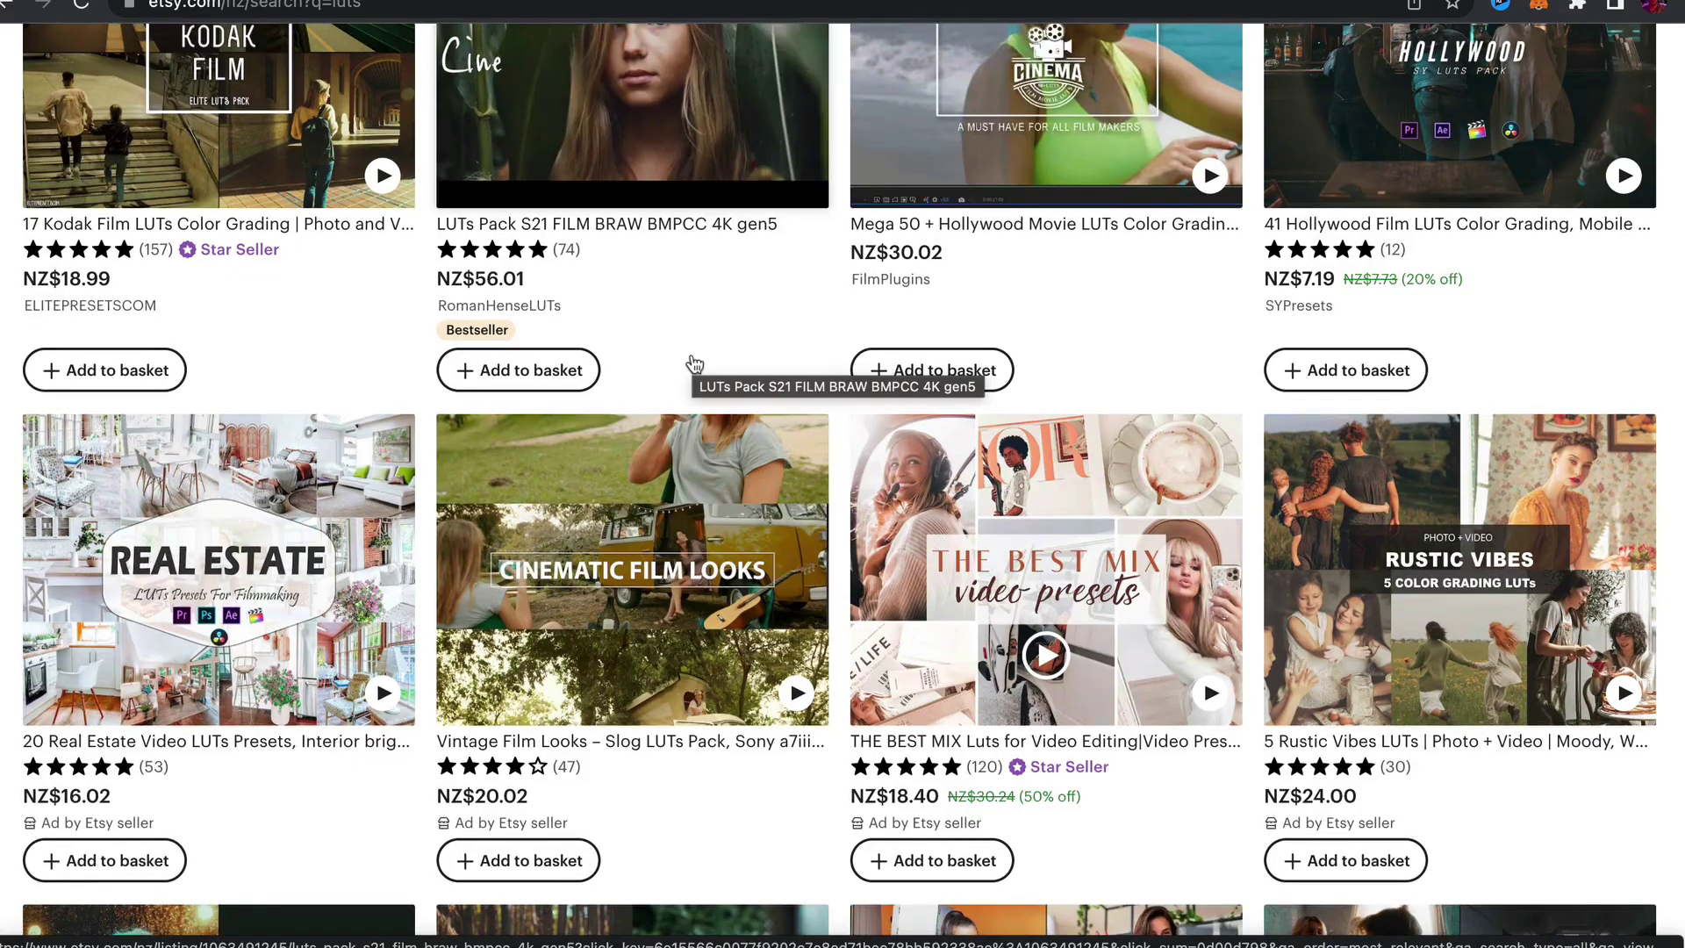
scroll(695, 363, up, 5)
scroll(694, 364, up, 5)
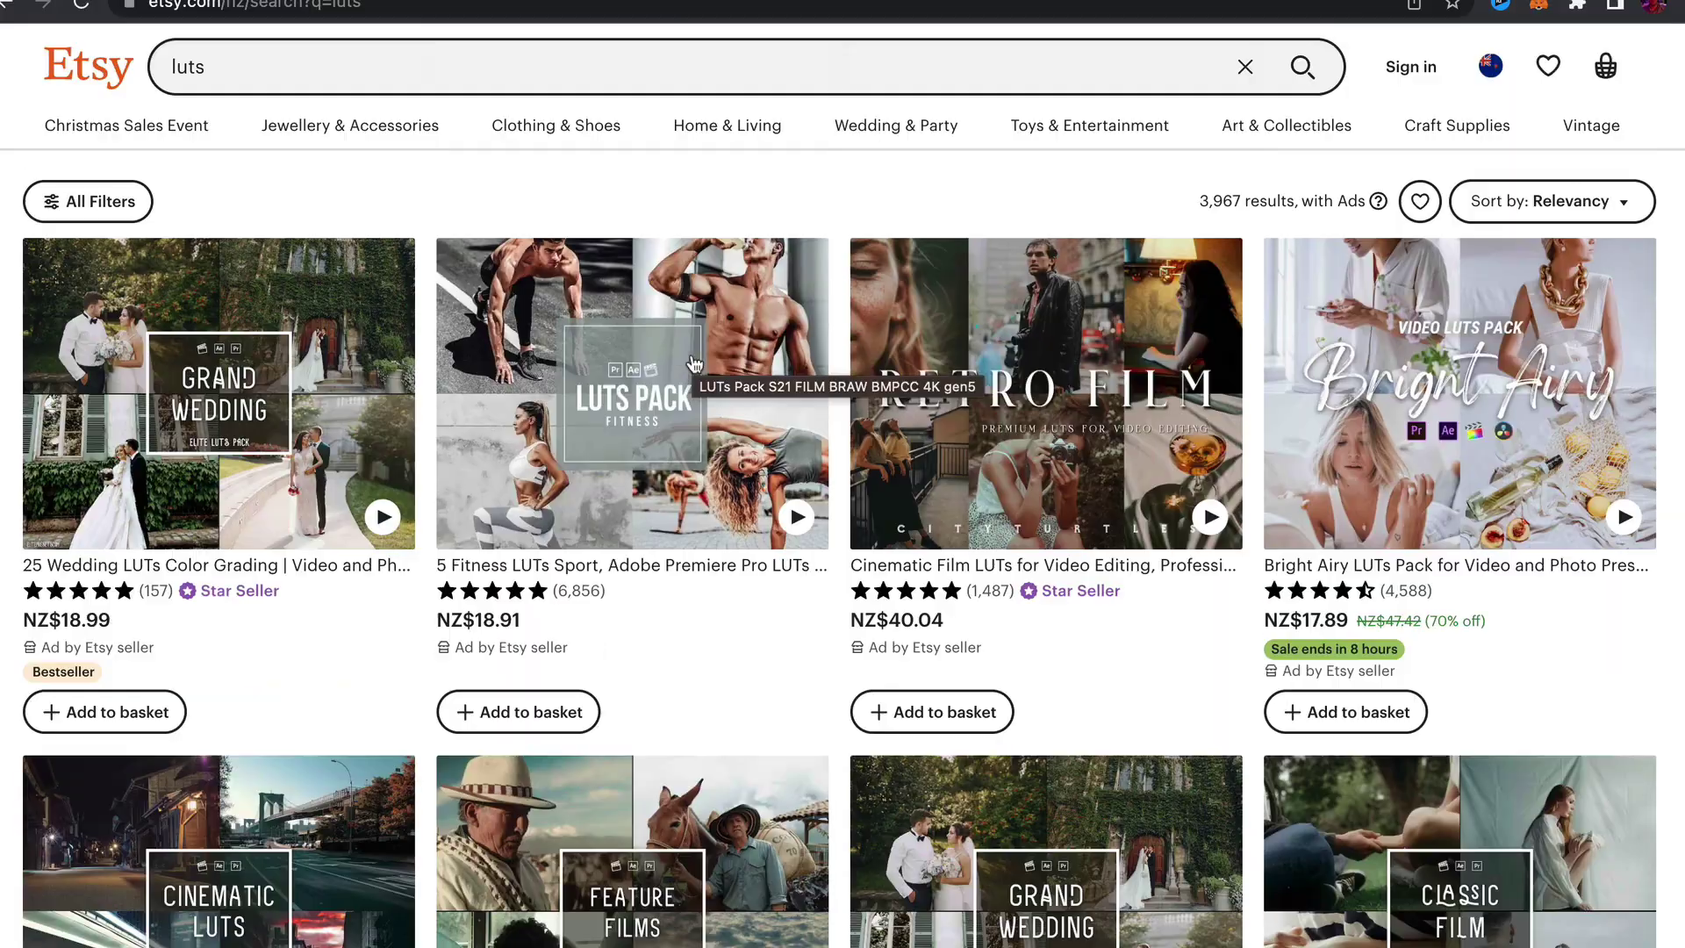
scroll(219, 166, down, 8)
scroll(224, 230, down, 9)
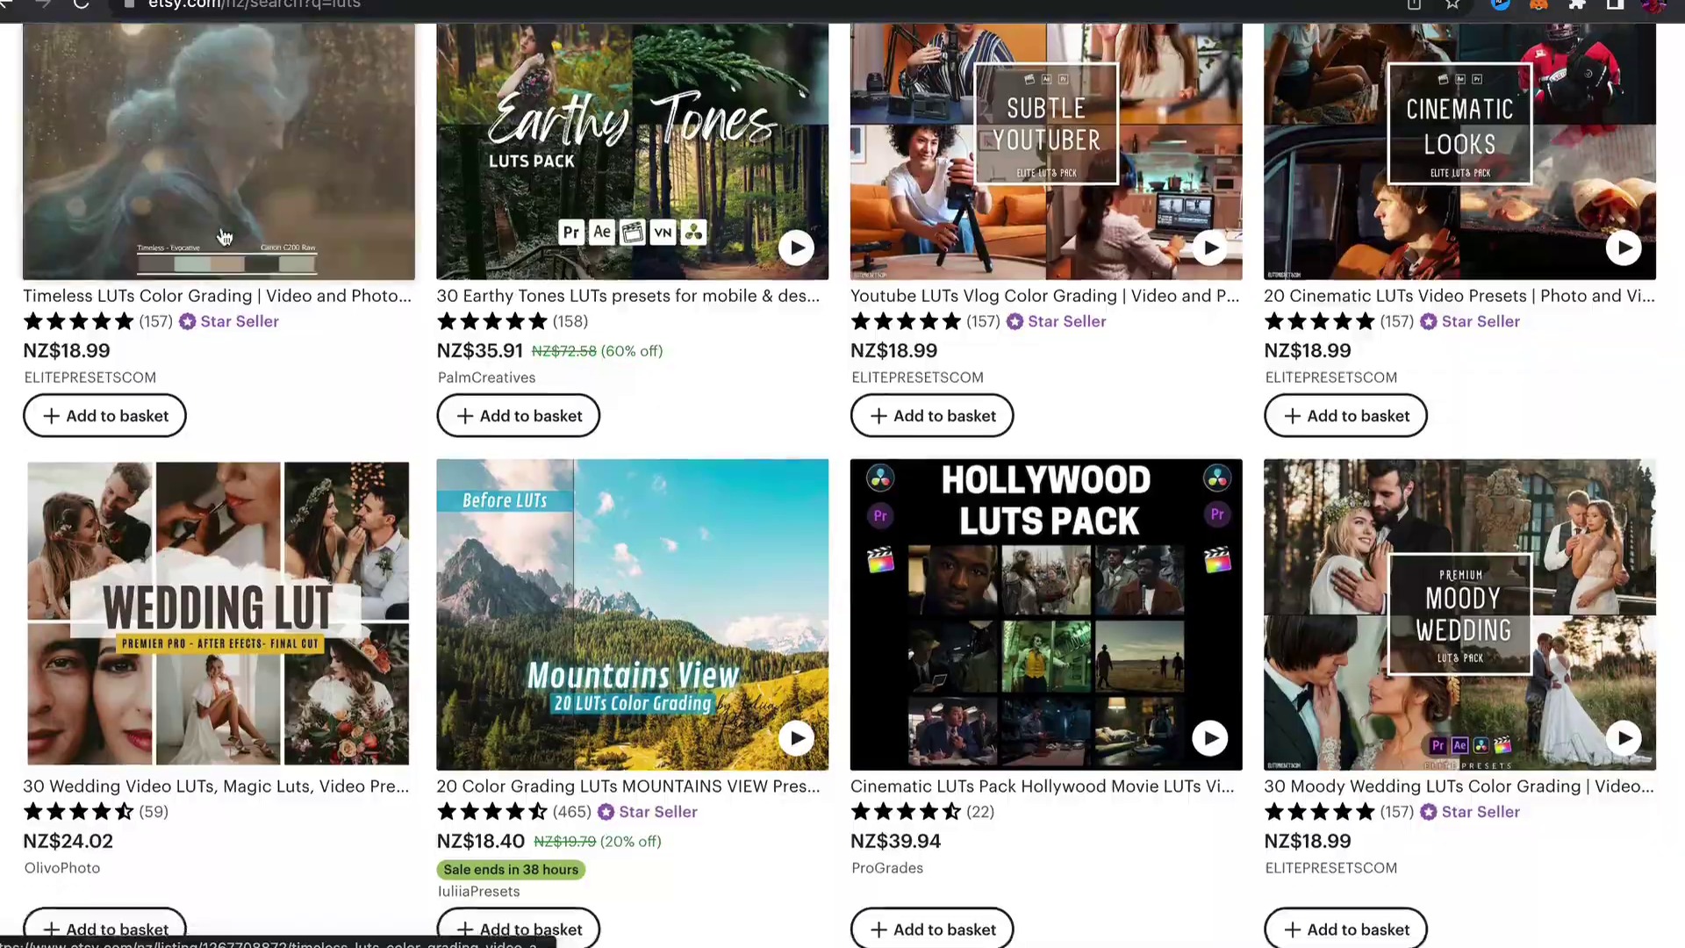
scroll(224, 230, up, 3)
scroll(221, 199, up, 1)
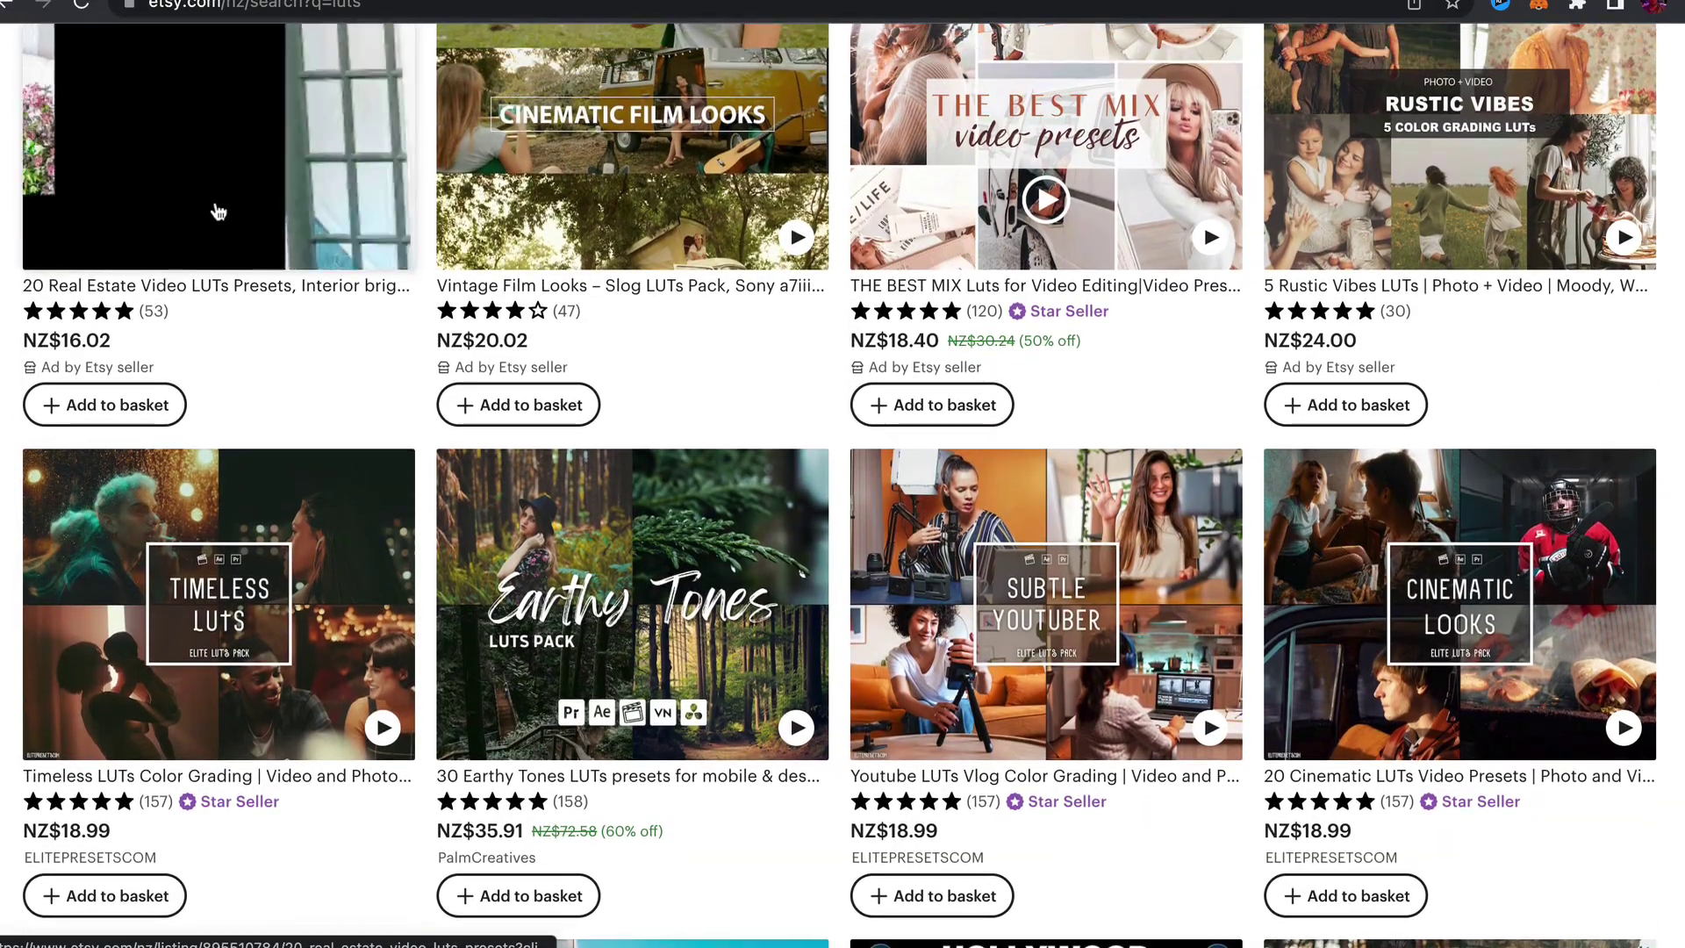
scroll(218, 210, down, 5)
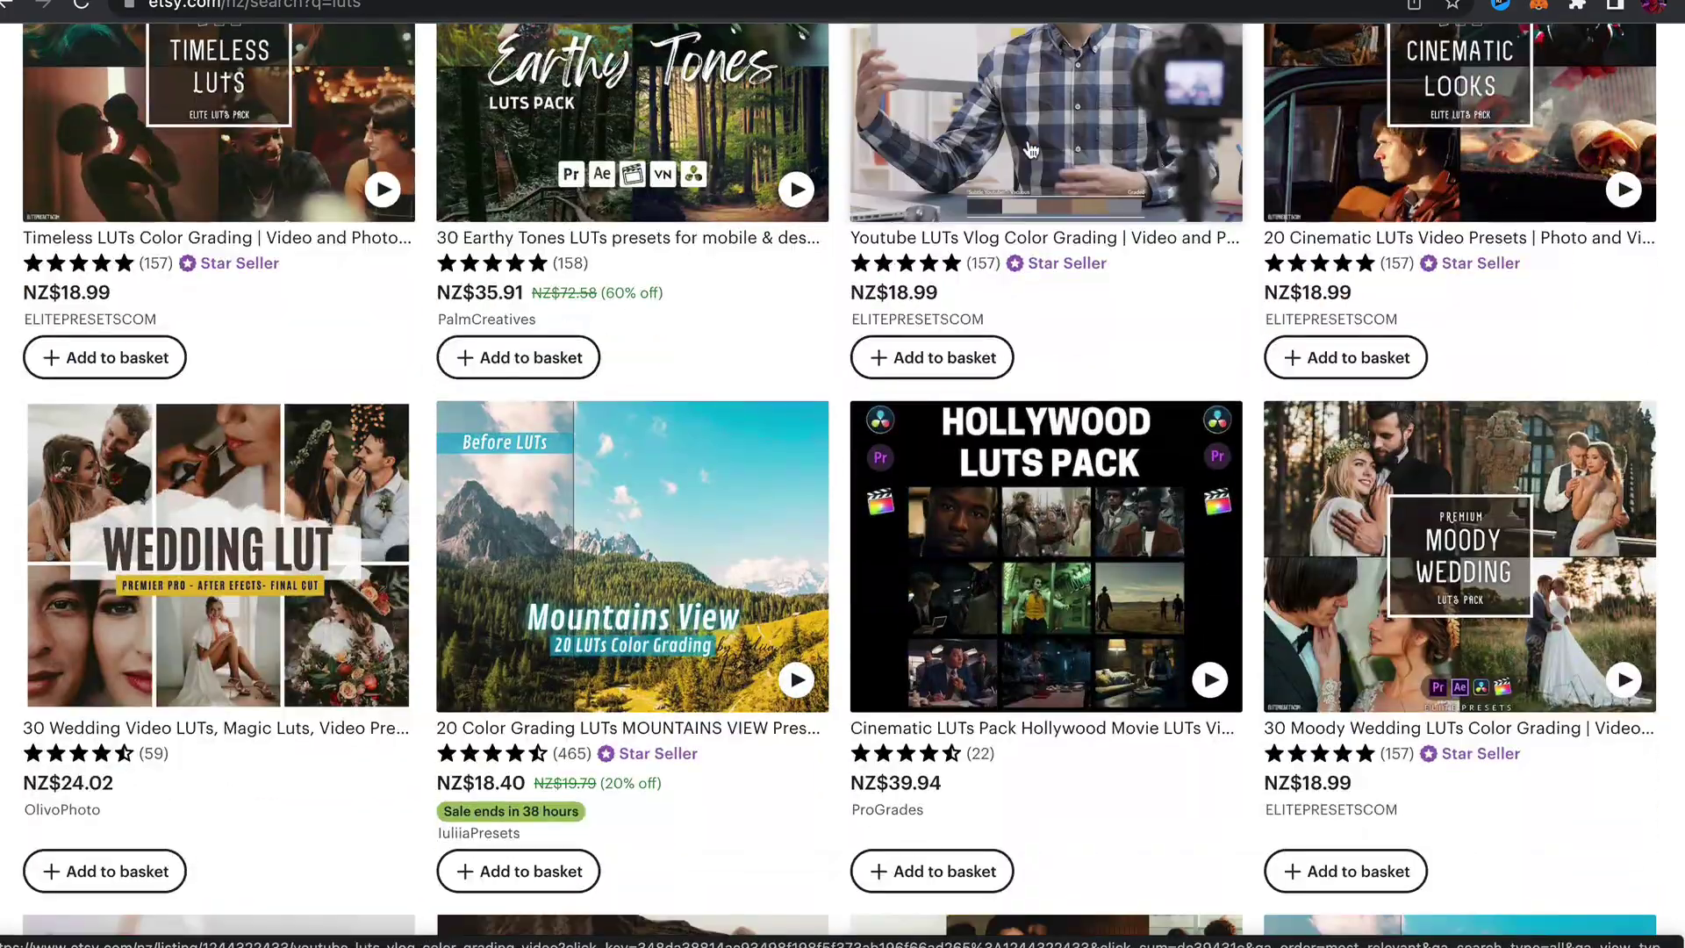
scroll(685, 435, down, 1)
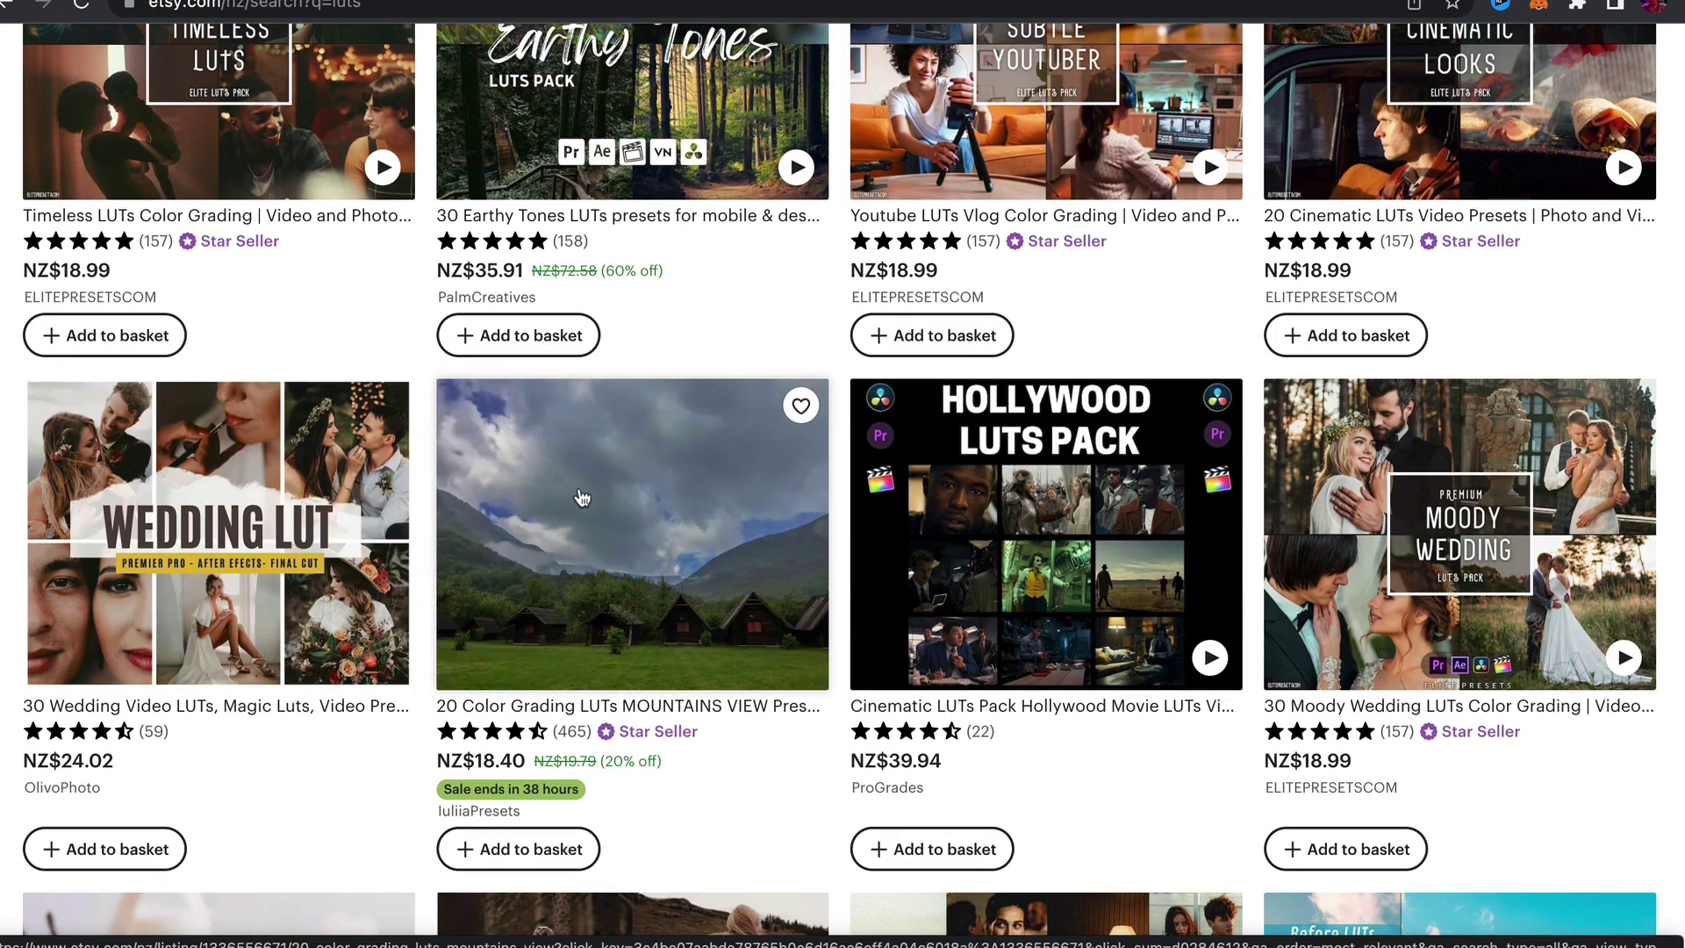
scroll(686, 487, down, 5)
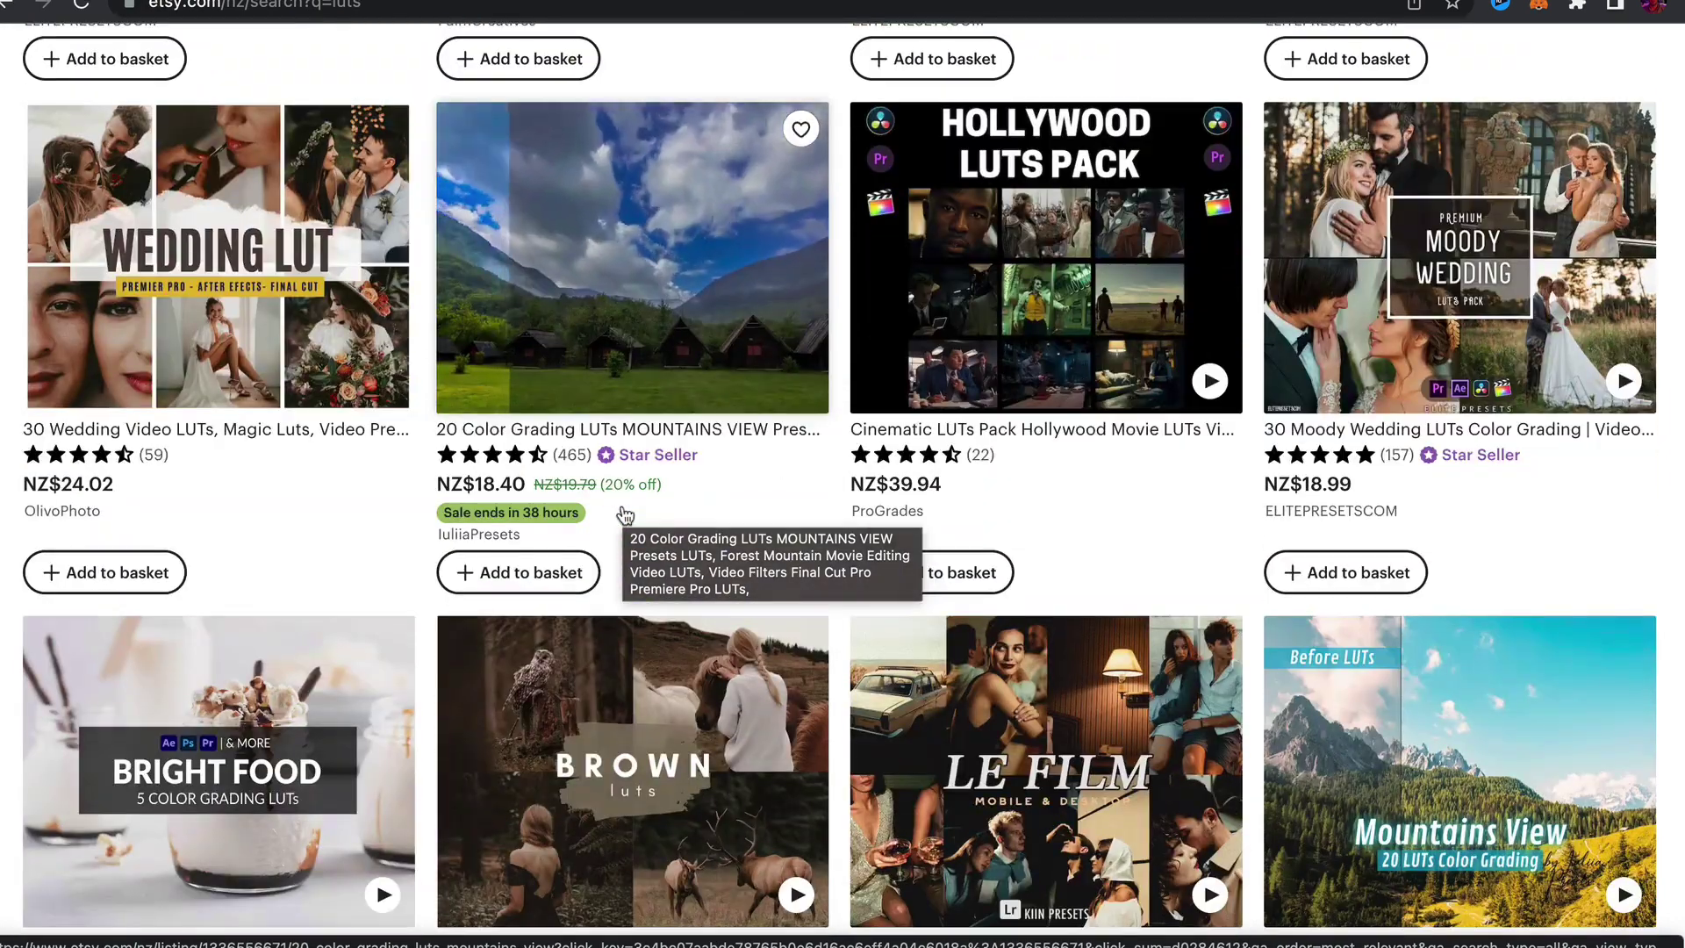
mouse_move(633, 470)
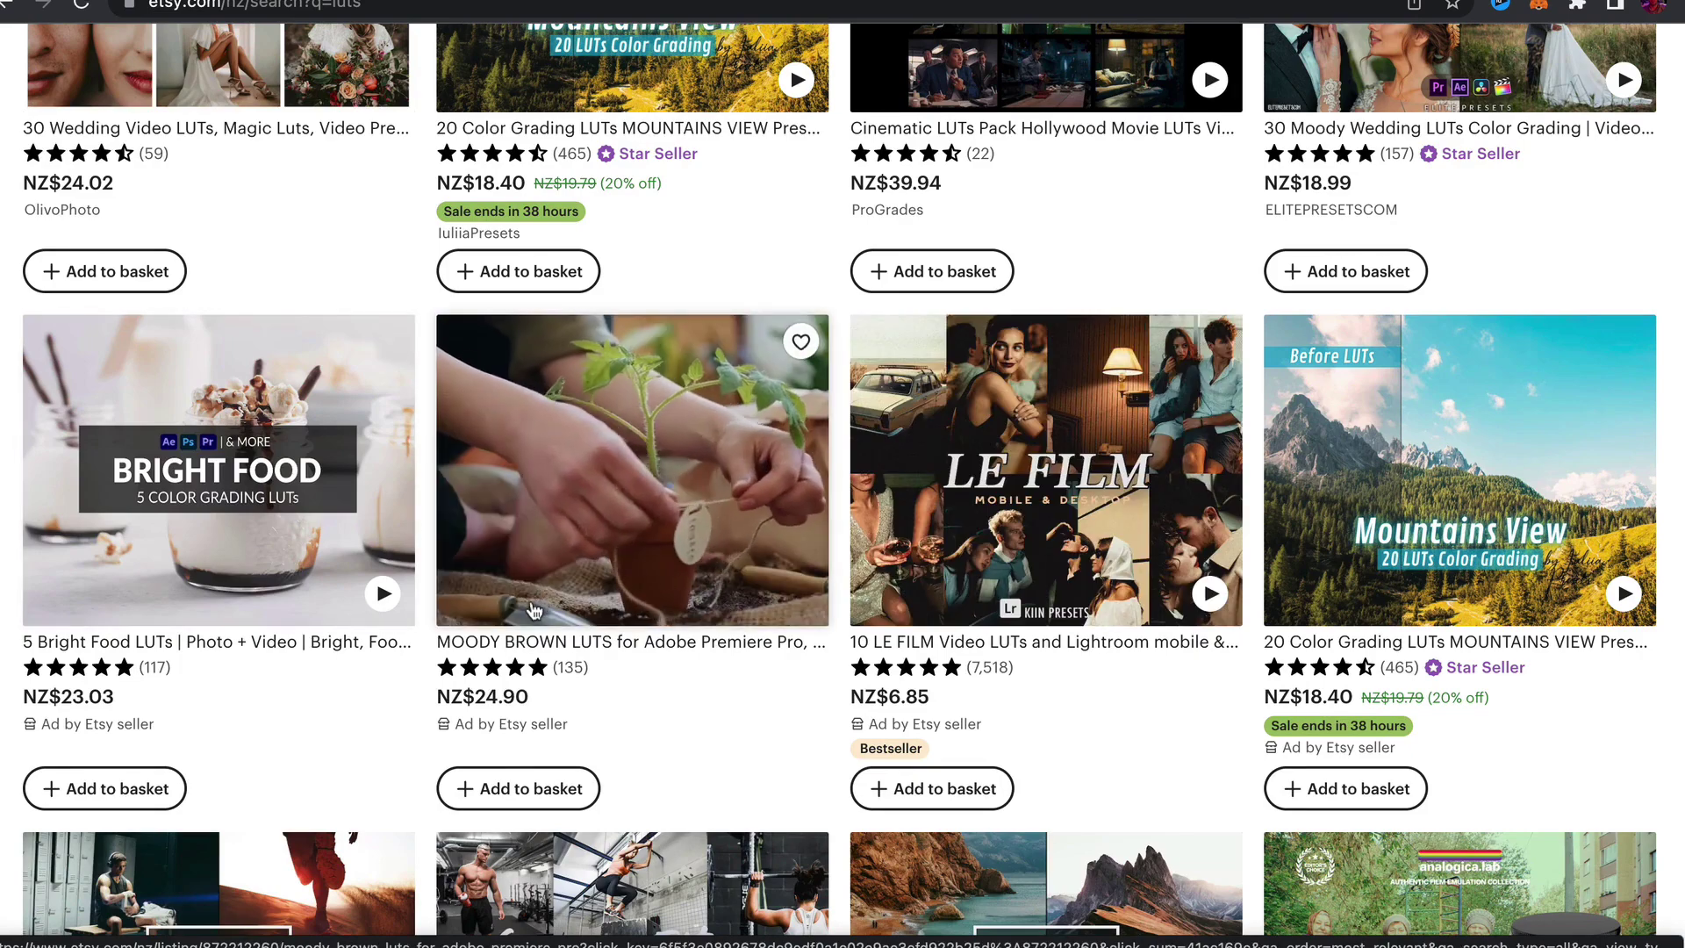
scroll(545, 600, down, 5)
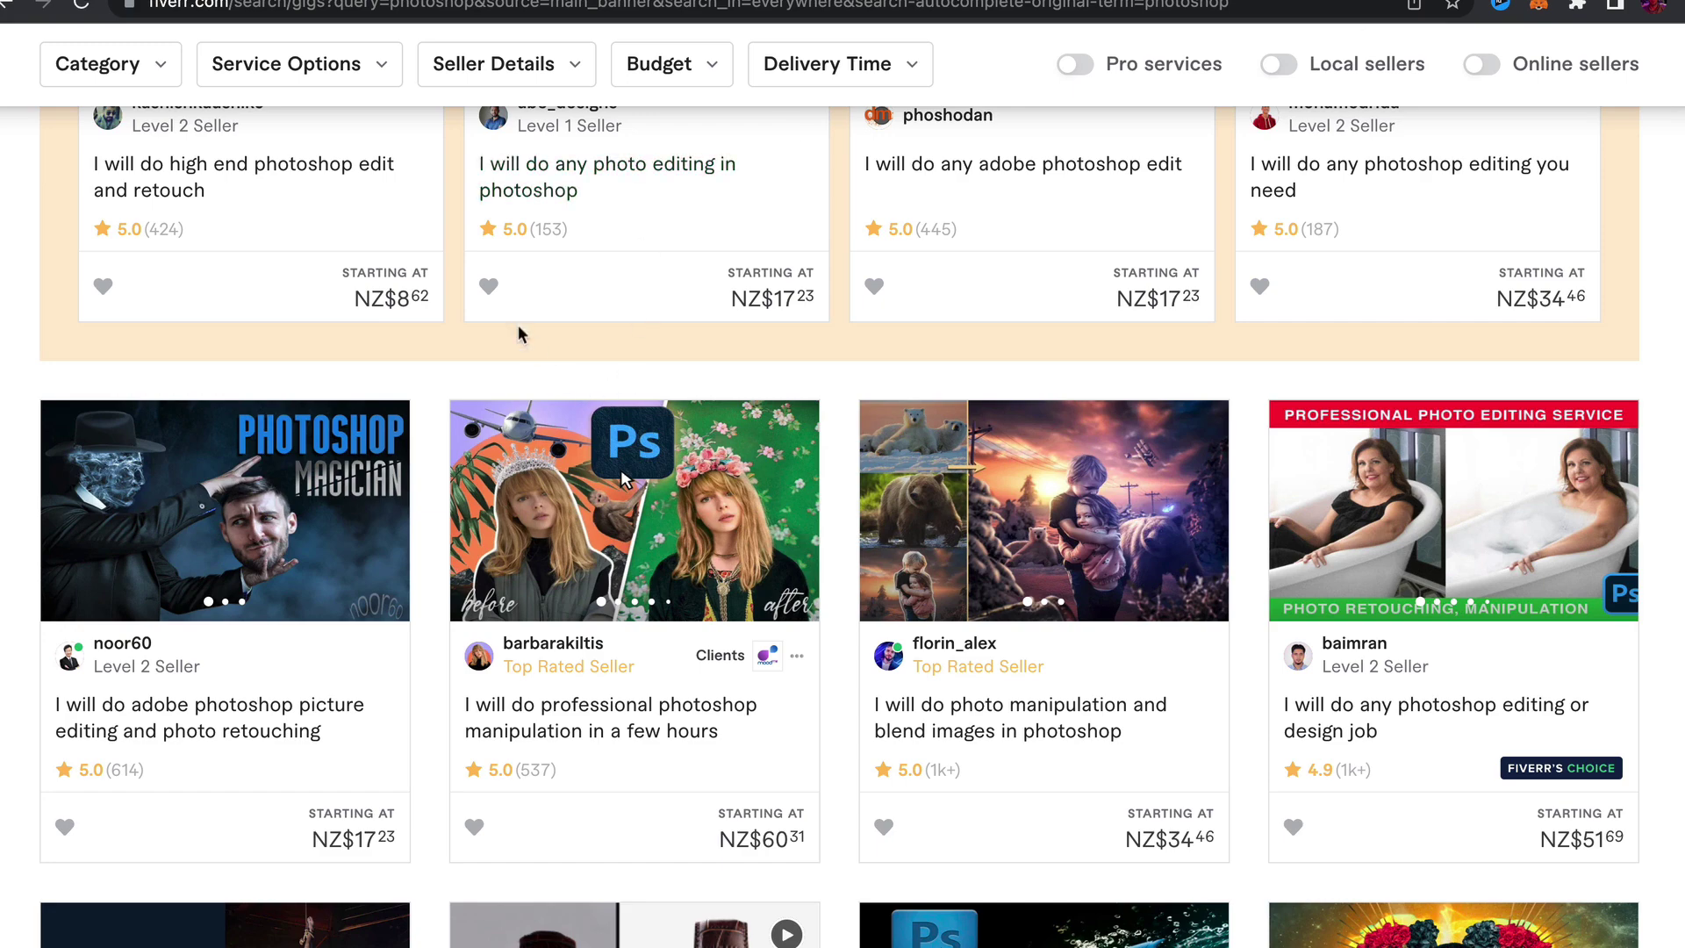
scroll(509, 333, up, 1)
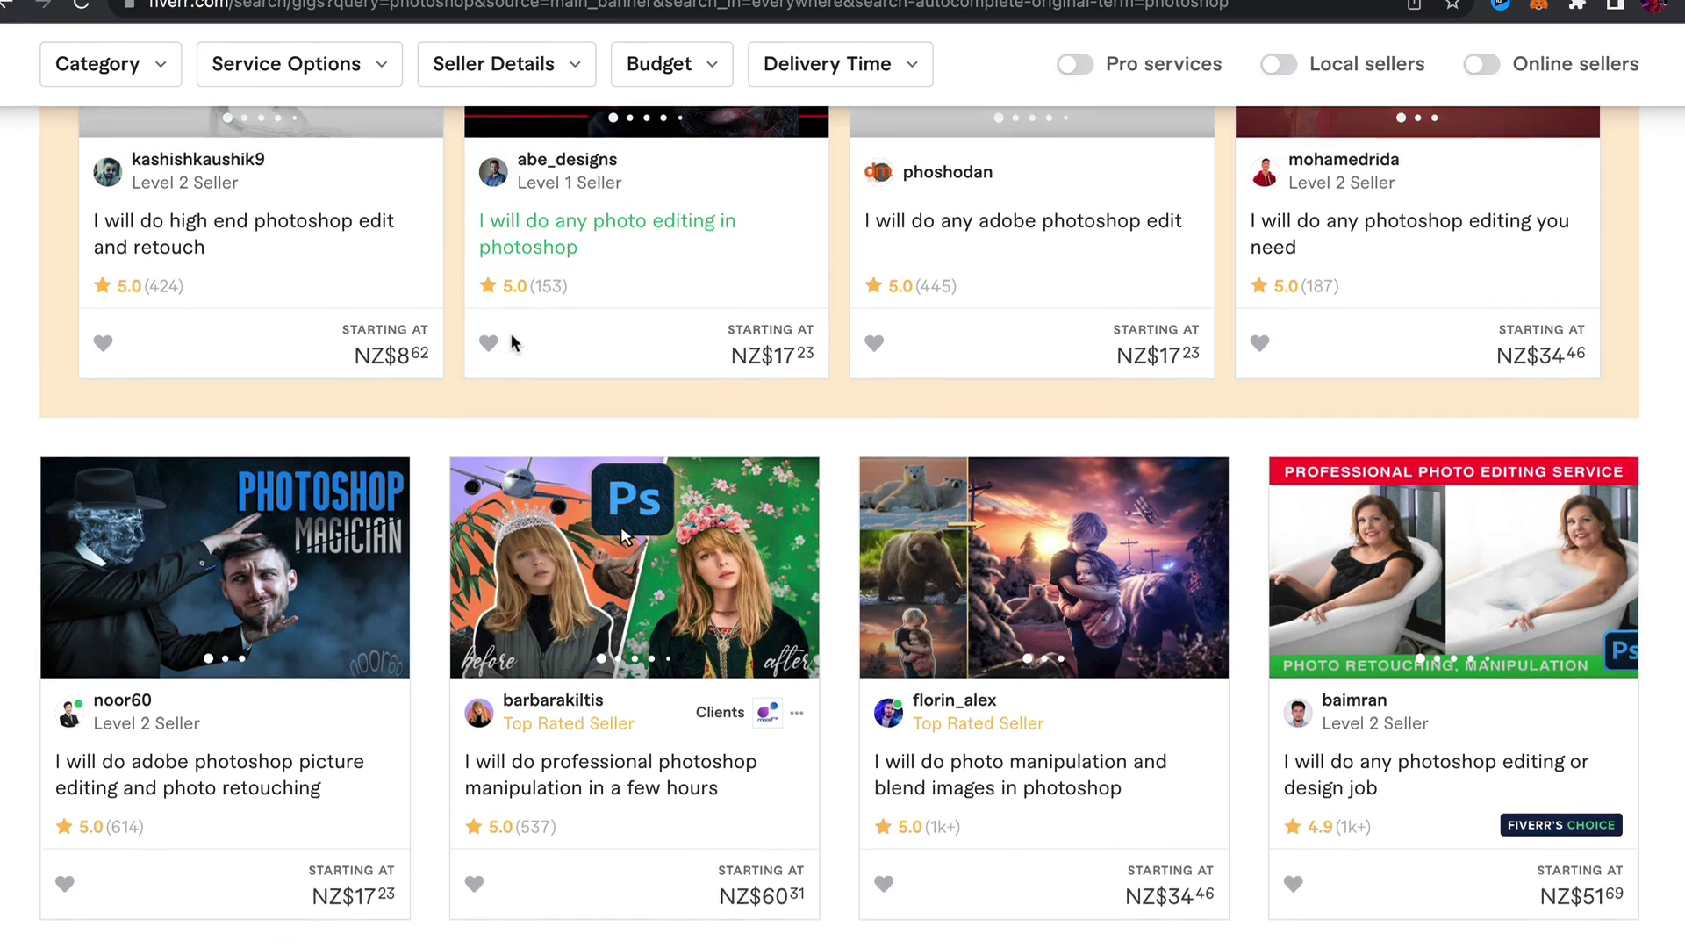
scroll(511, 340, up, 1)
scroll(673, 353, up, 1)
scroll(830, 367, up, 2)
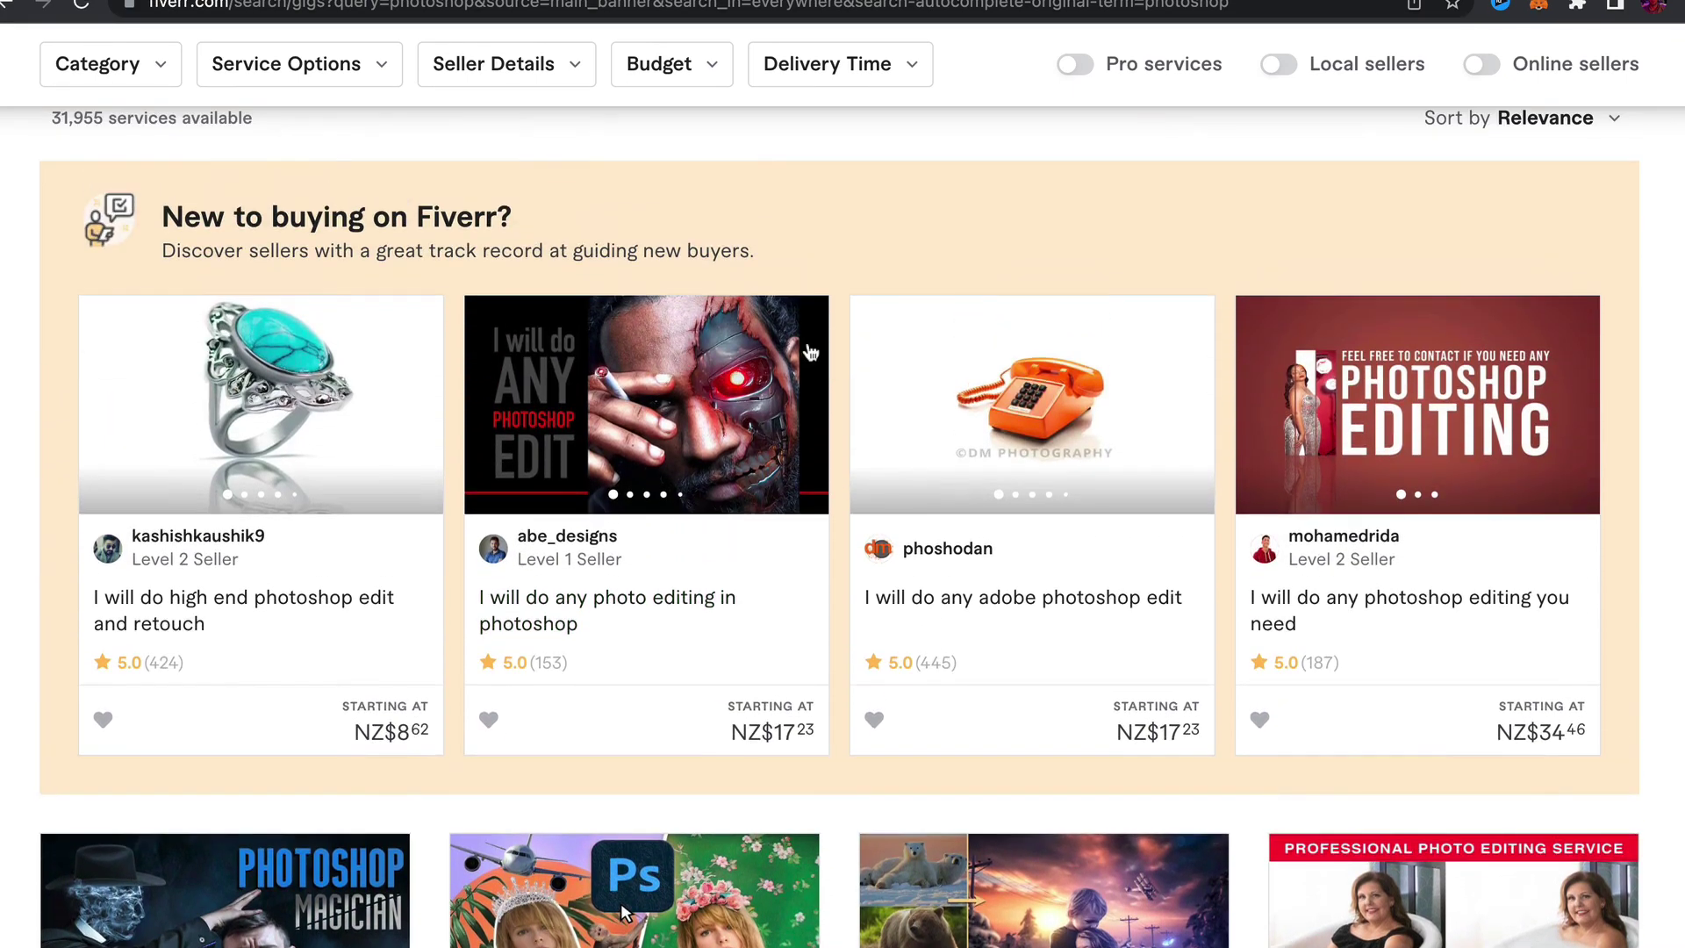
scroll(810, 351, down, 1)
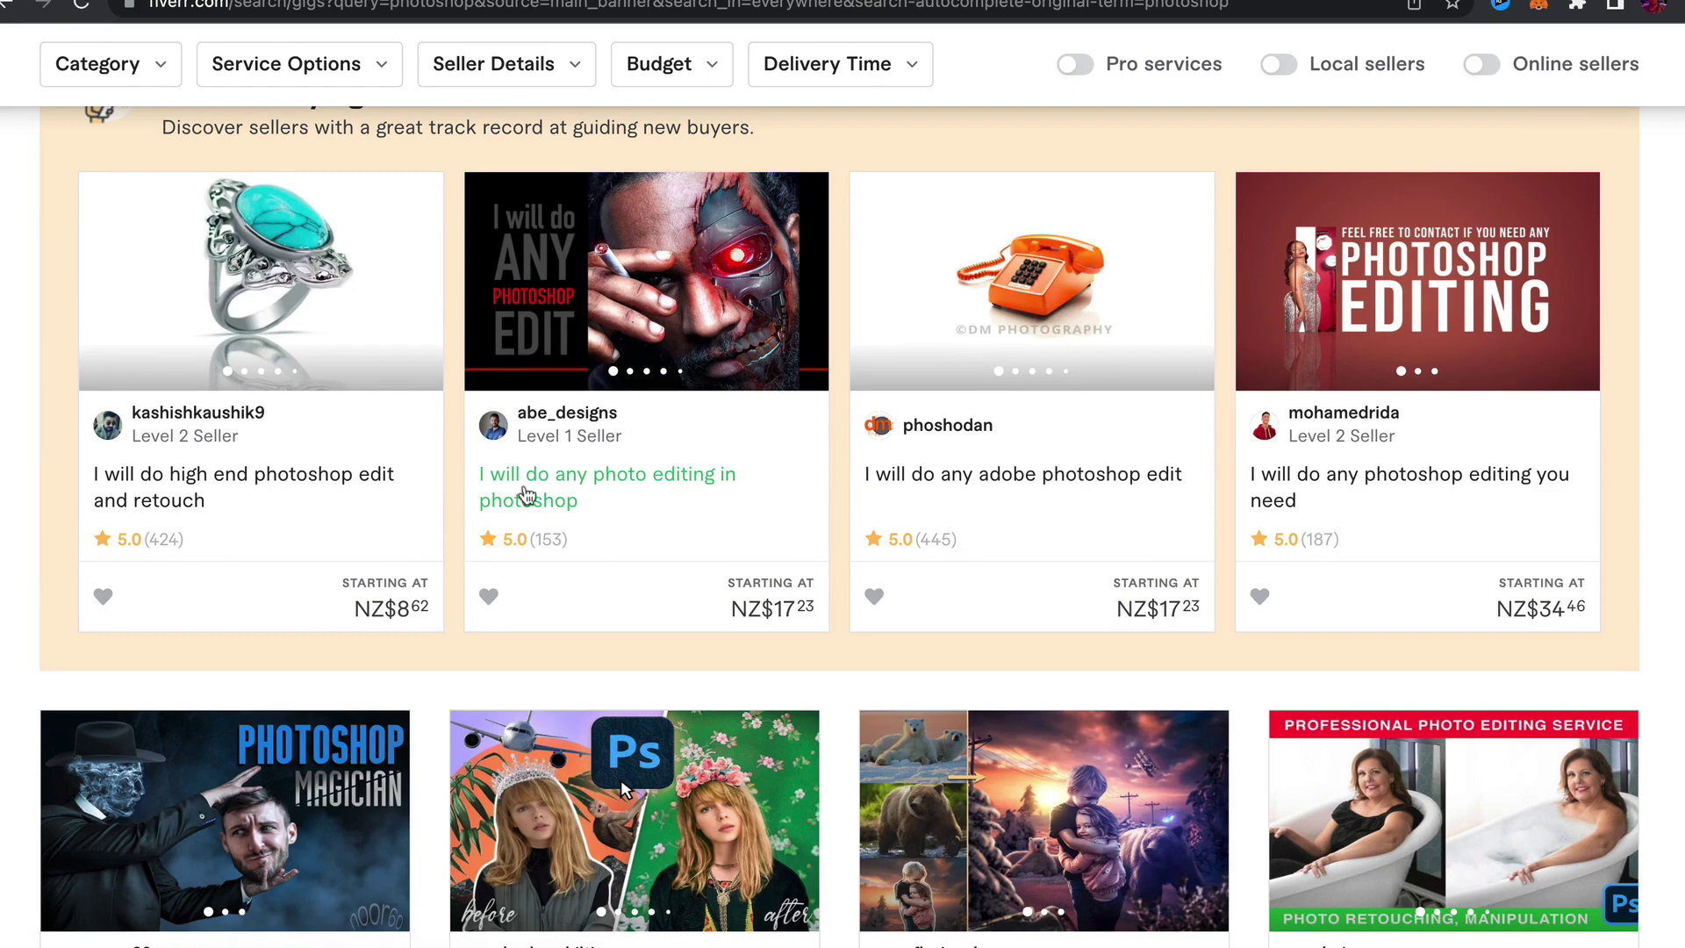
scroll(702, 493, down, 1)
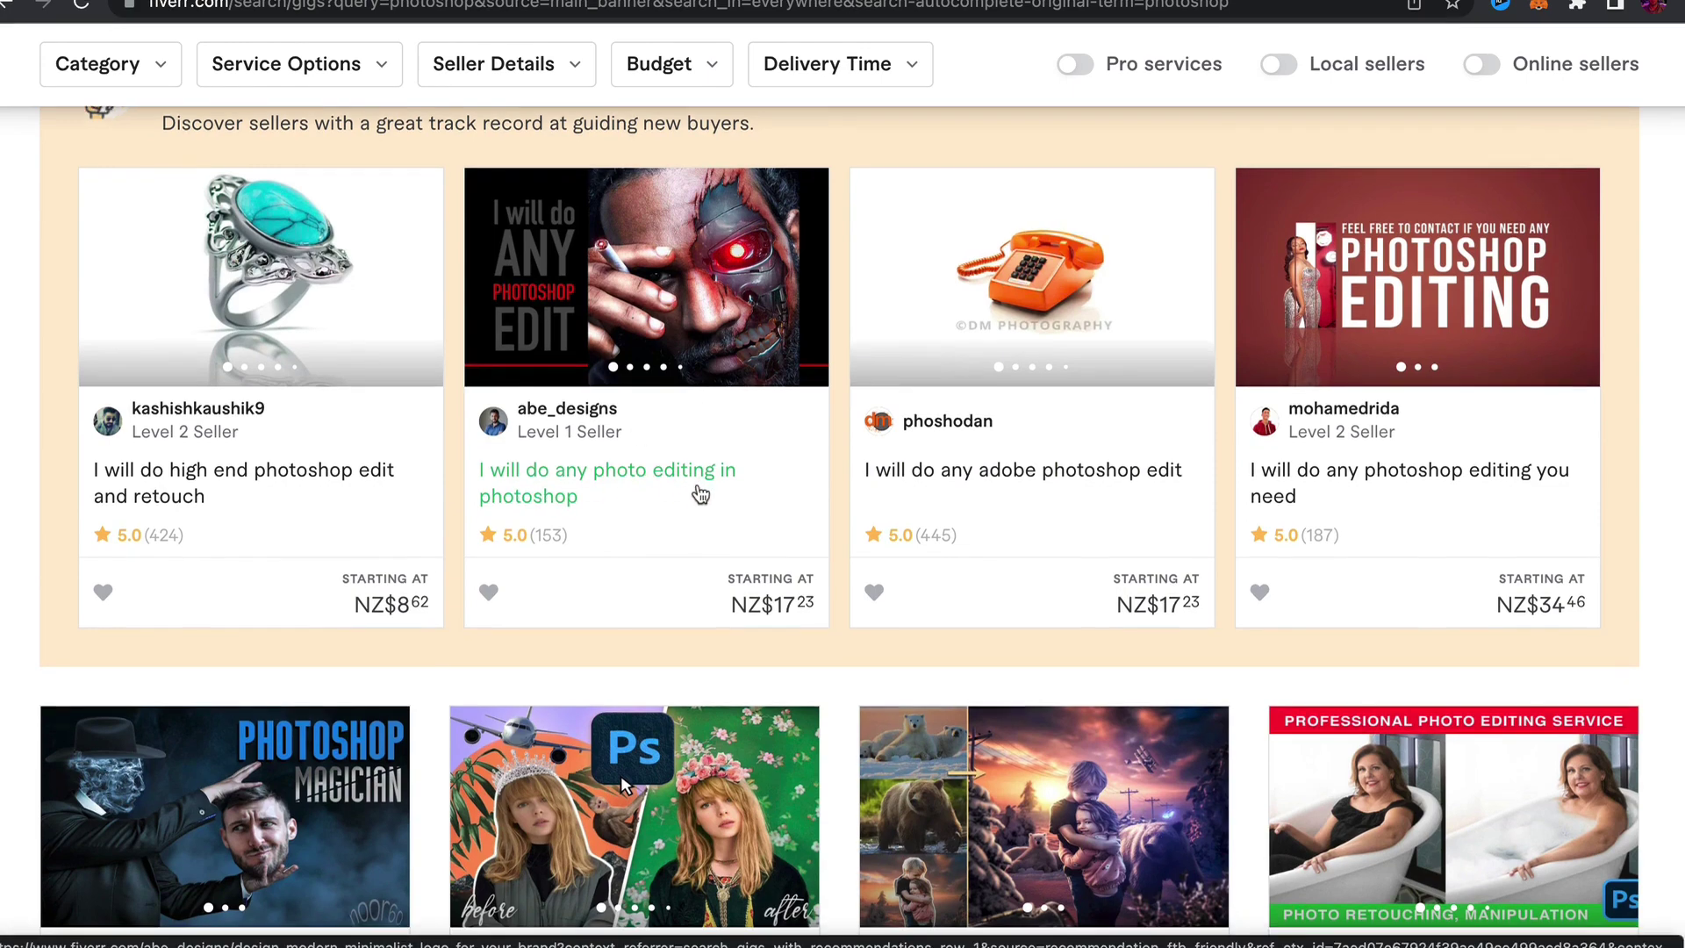
scroll(701, 494, down, 3)
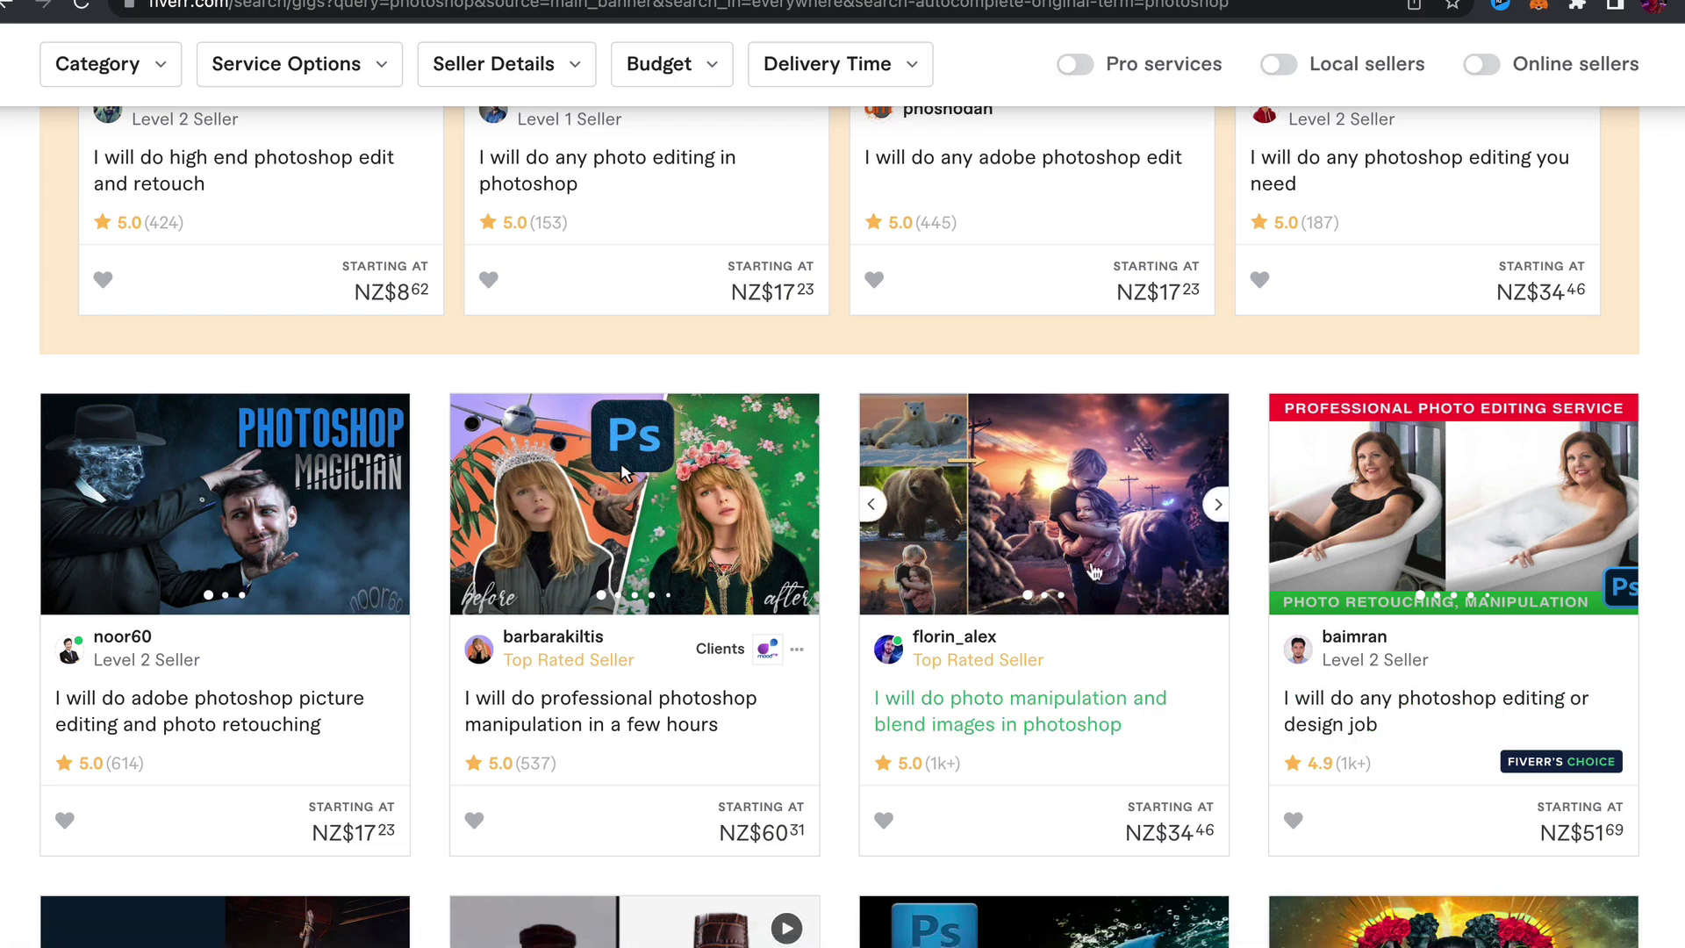
scroll(1078, 558, down, 1)
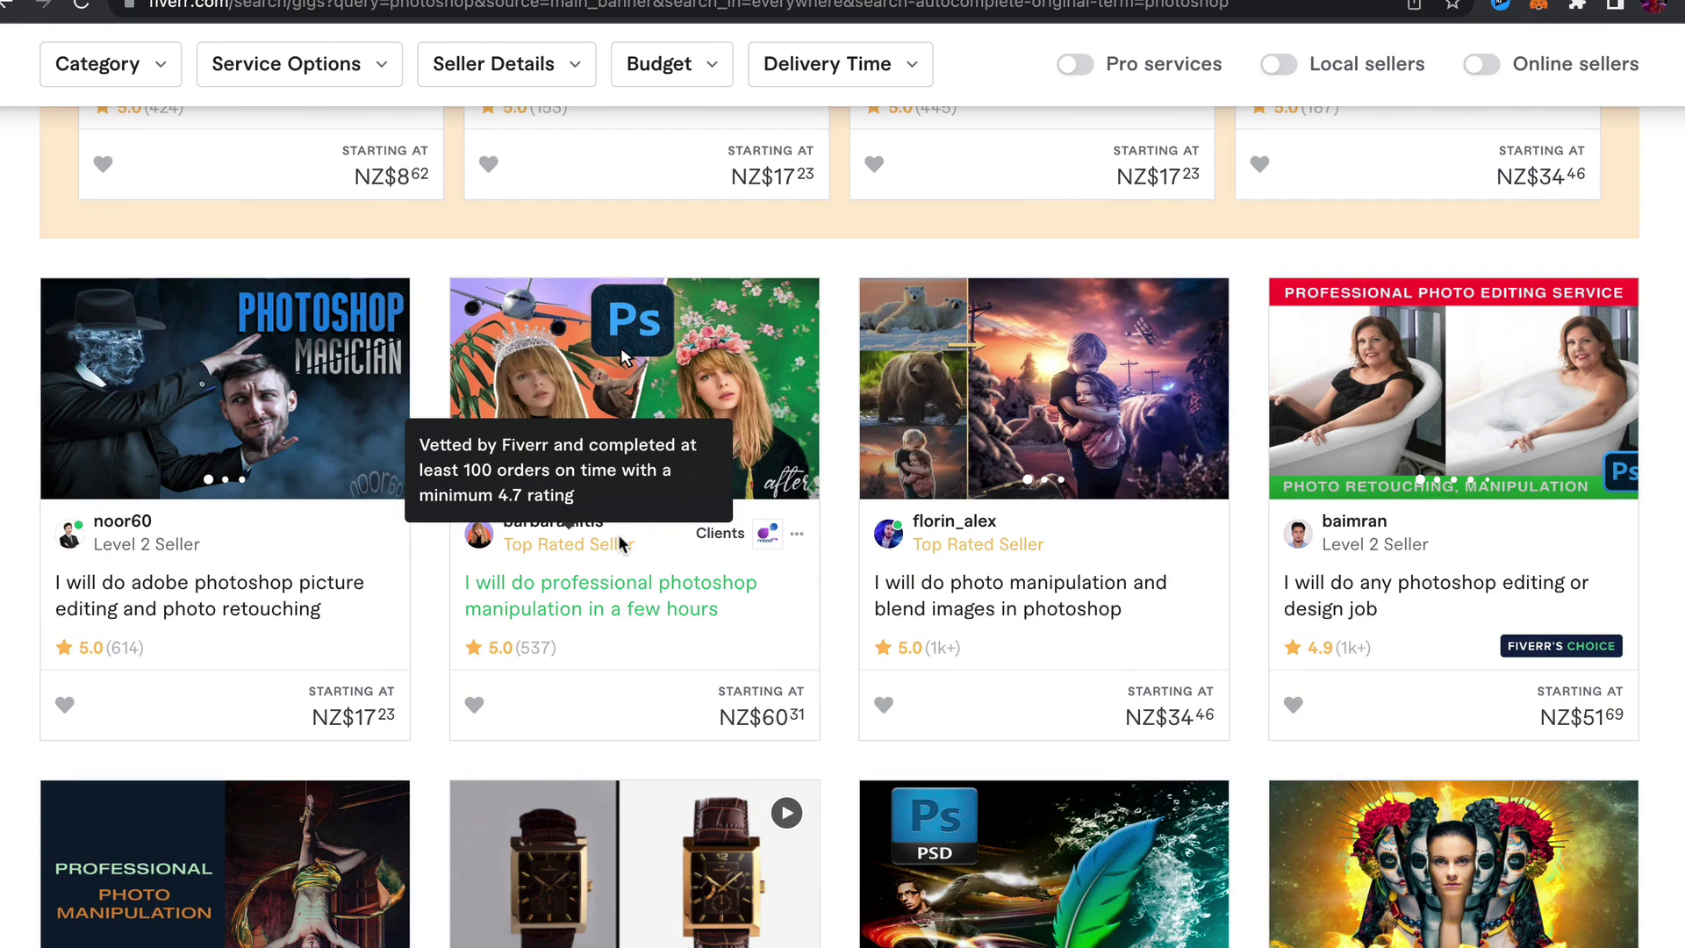
scroll(619, 538, down, 3)
scroll(975, 529, down, 2)
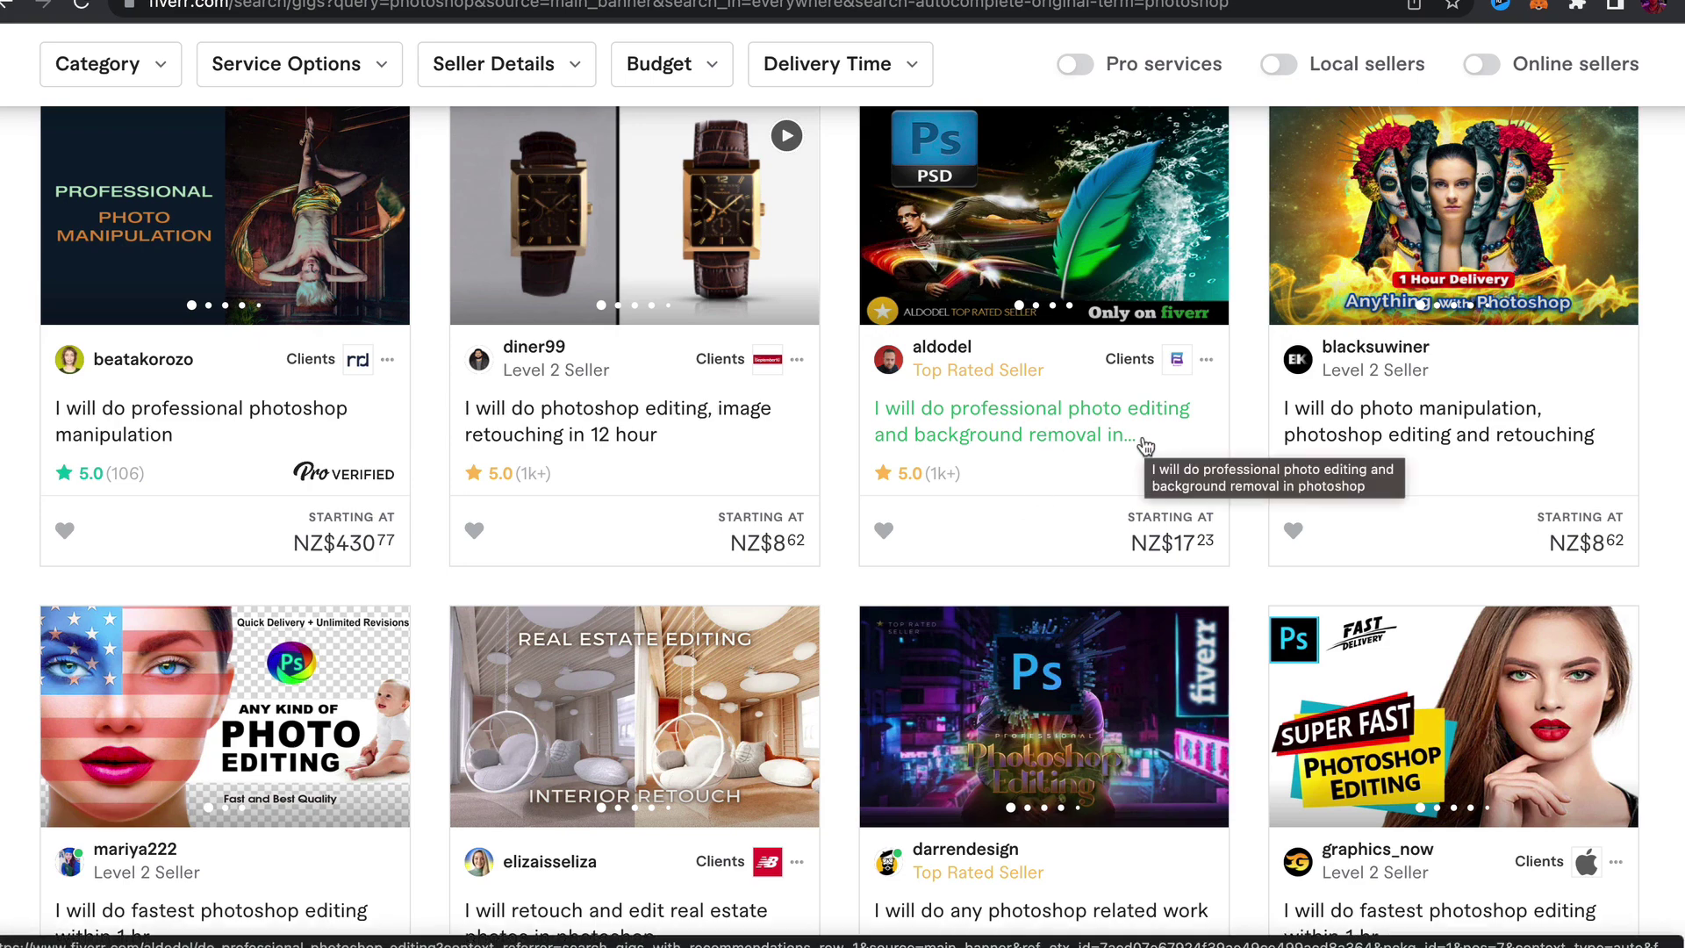
scroll(487, 96, up, 3)
scroll(421, 123, up, 5)
- Replace the Fiverr photoshop search with the 'photo retouching' suggestion
click(376, 72)
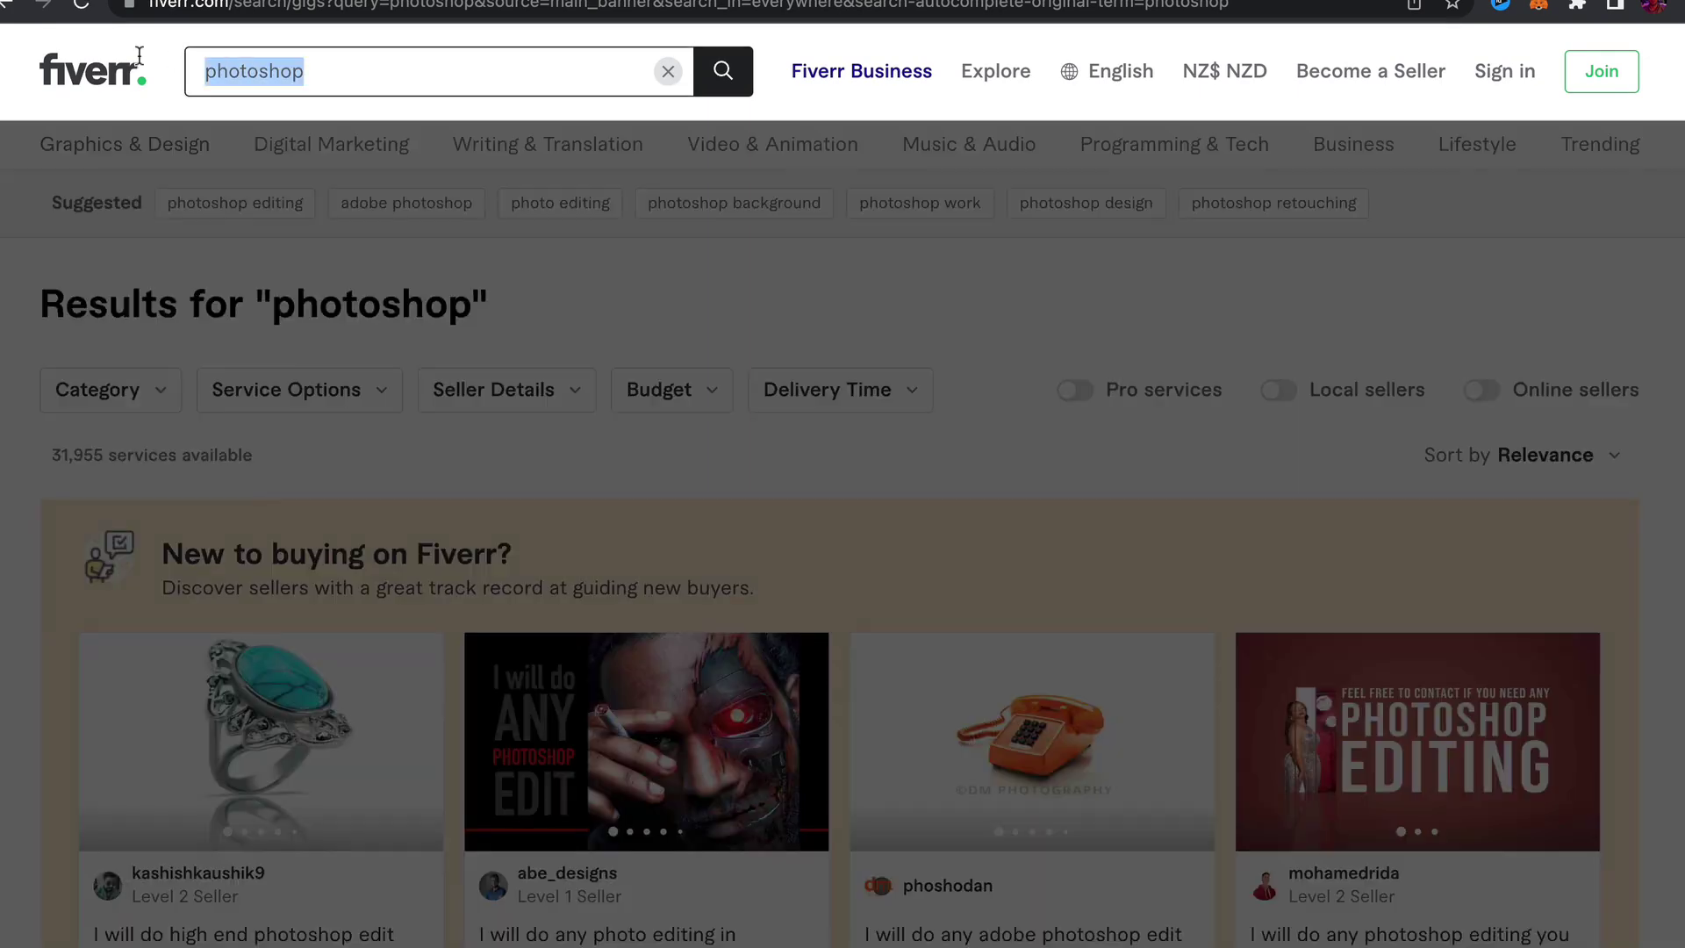
text(retouching)
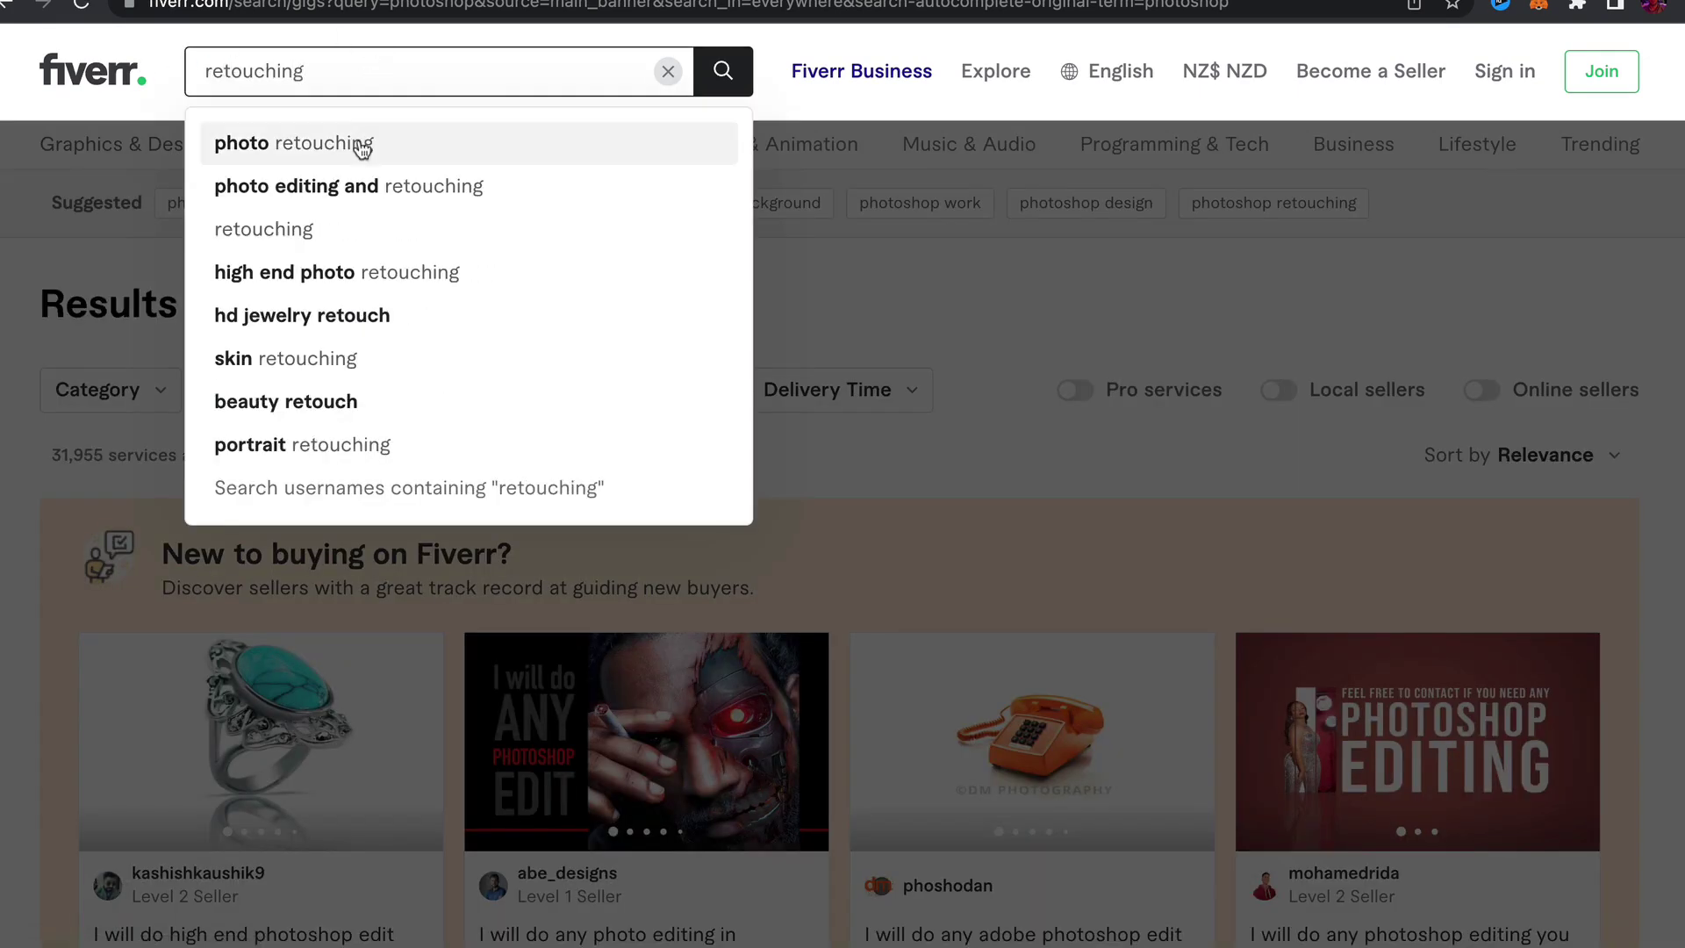
click(361, 142)
scroll(800, 233, down, 4)
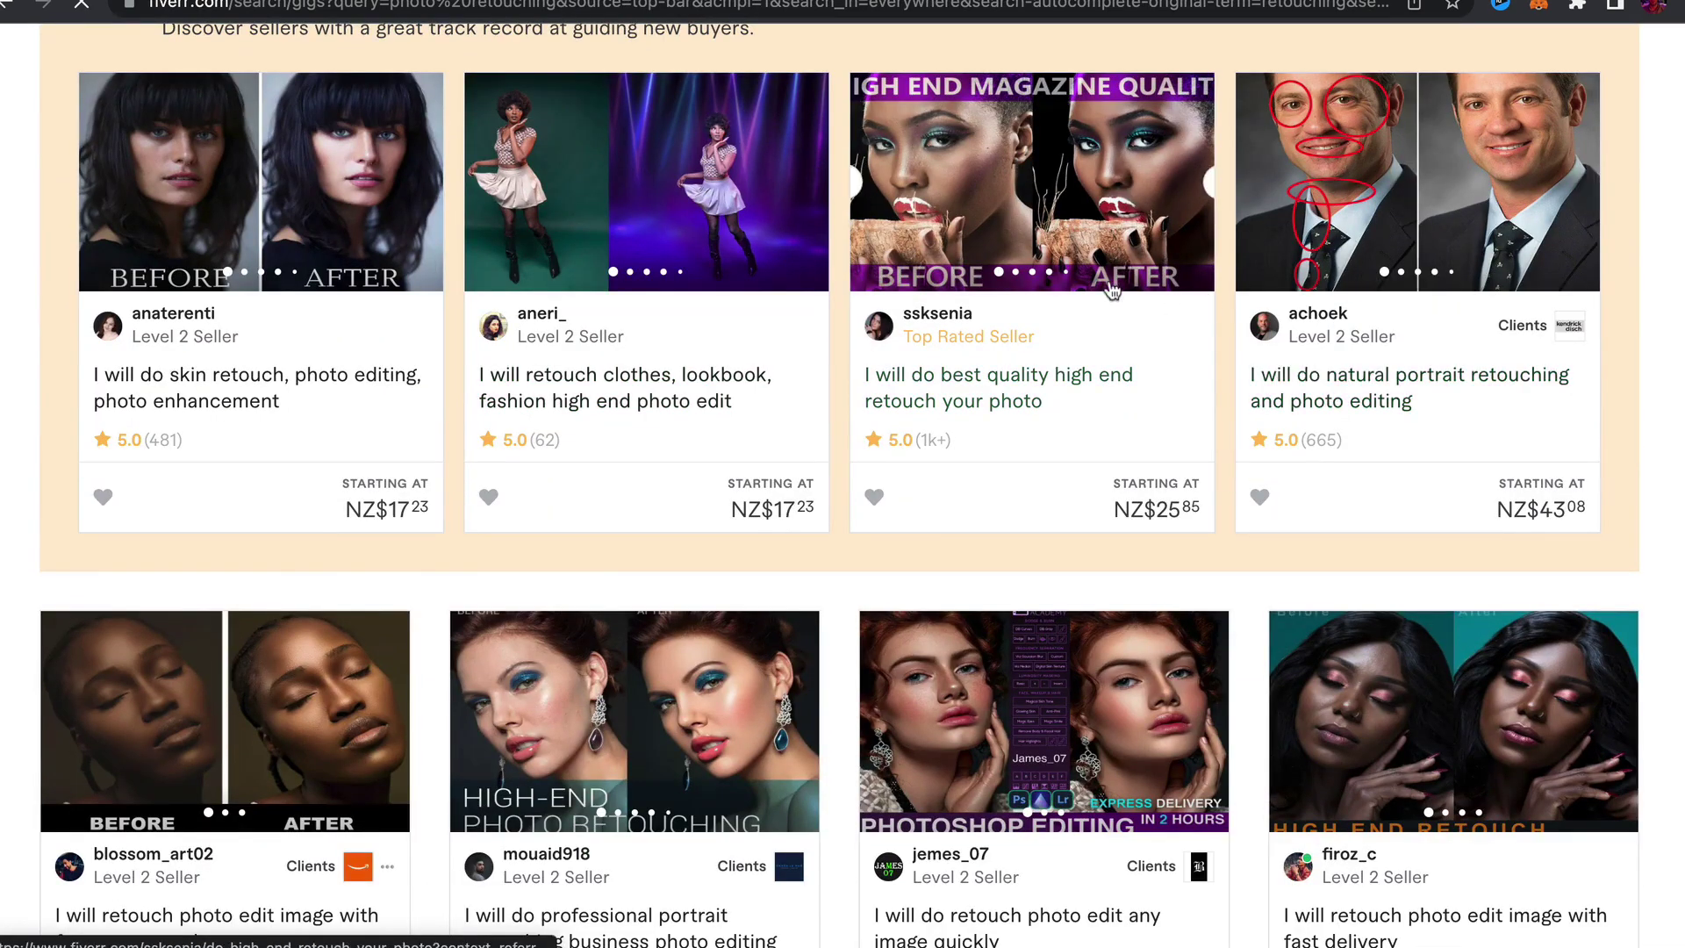
scroll(176, 389, down, 1)
scroll(176, 389, down, 2)
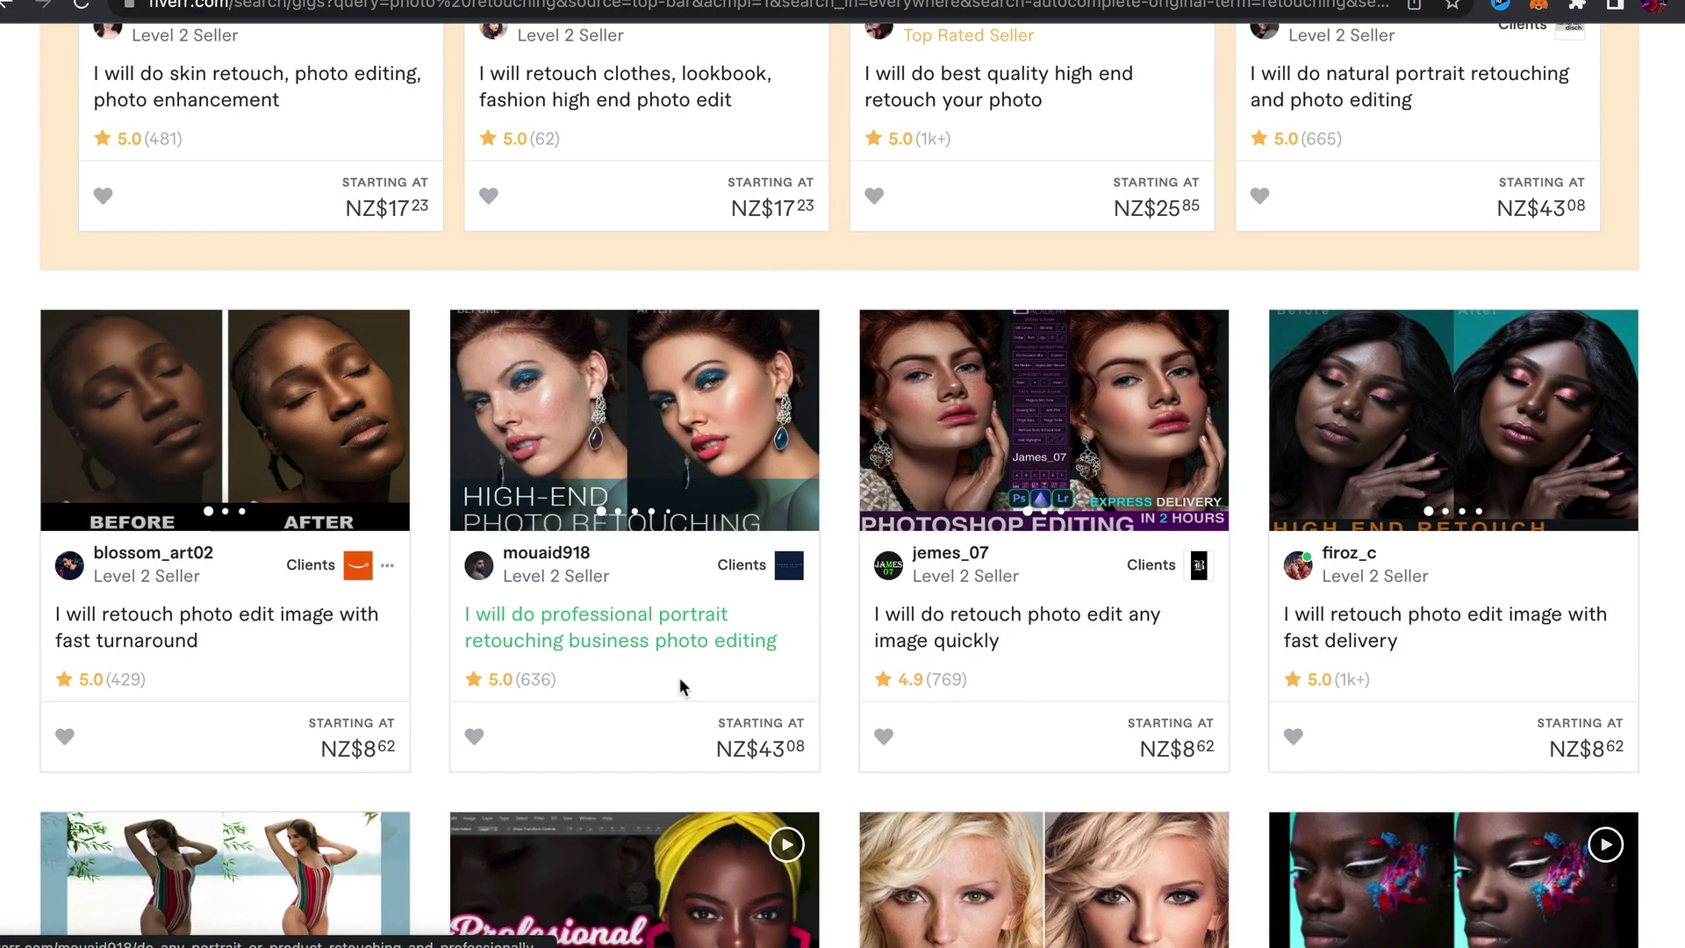
click(649, 655)
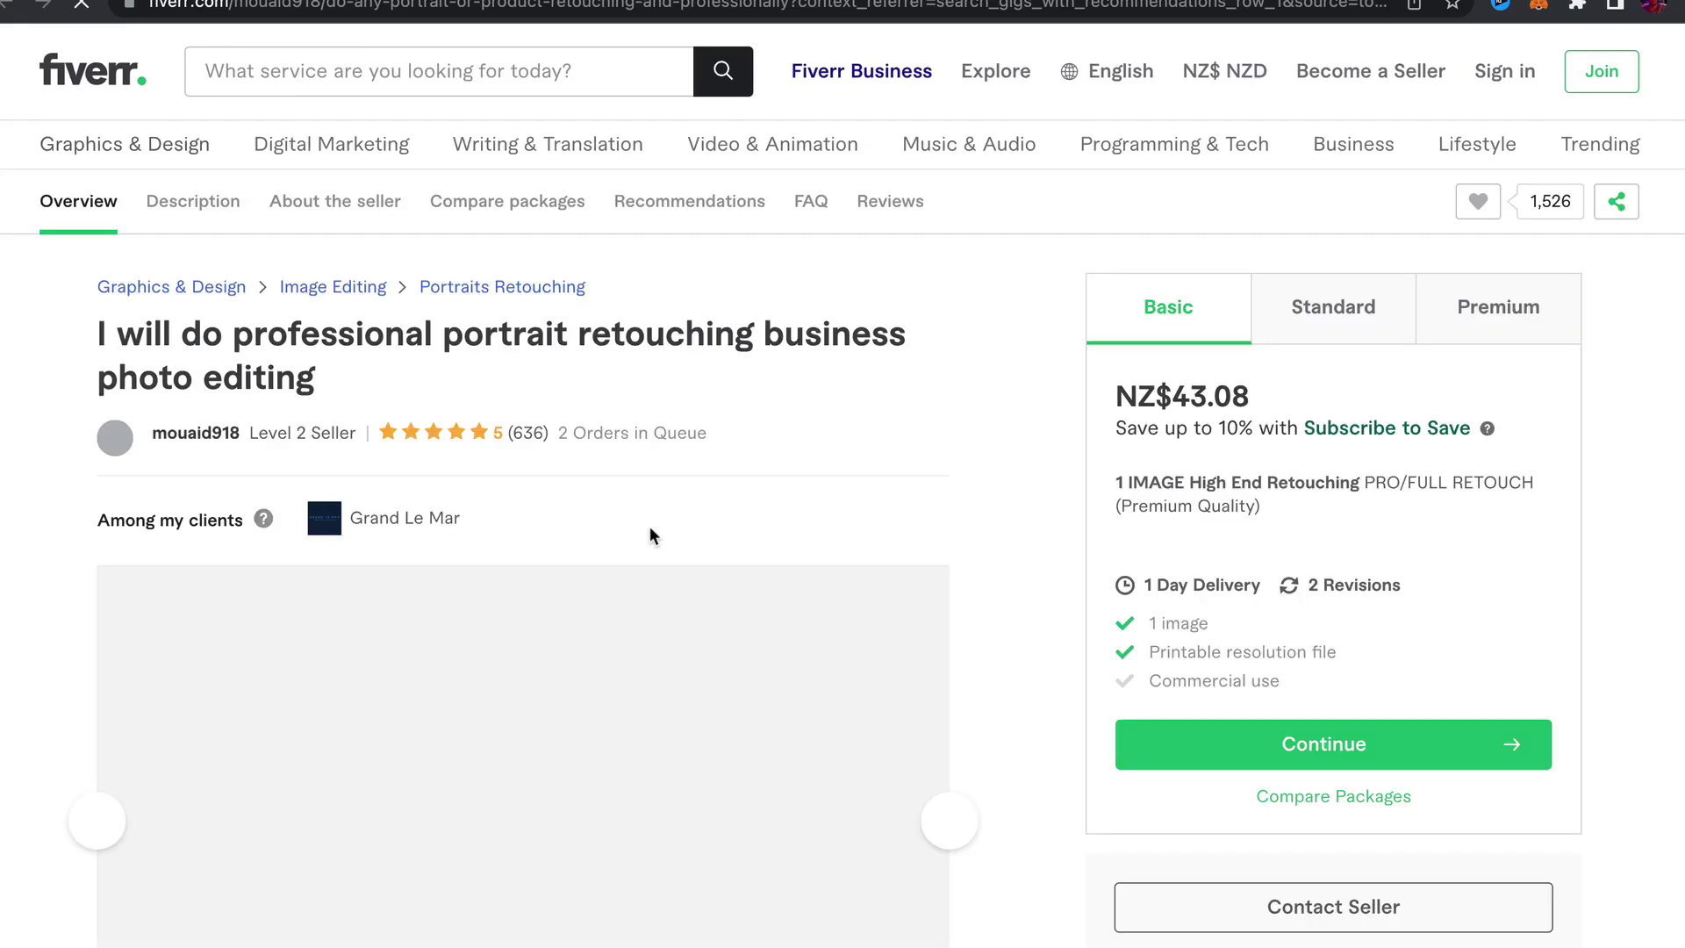
drag(1180, 412, 1251, 401)
click(1253, 398)
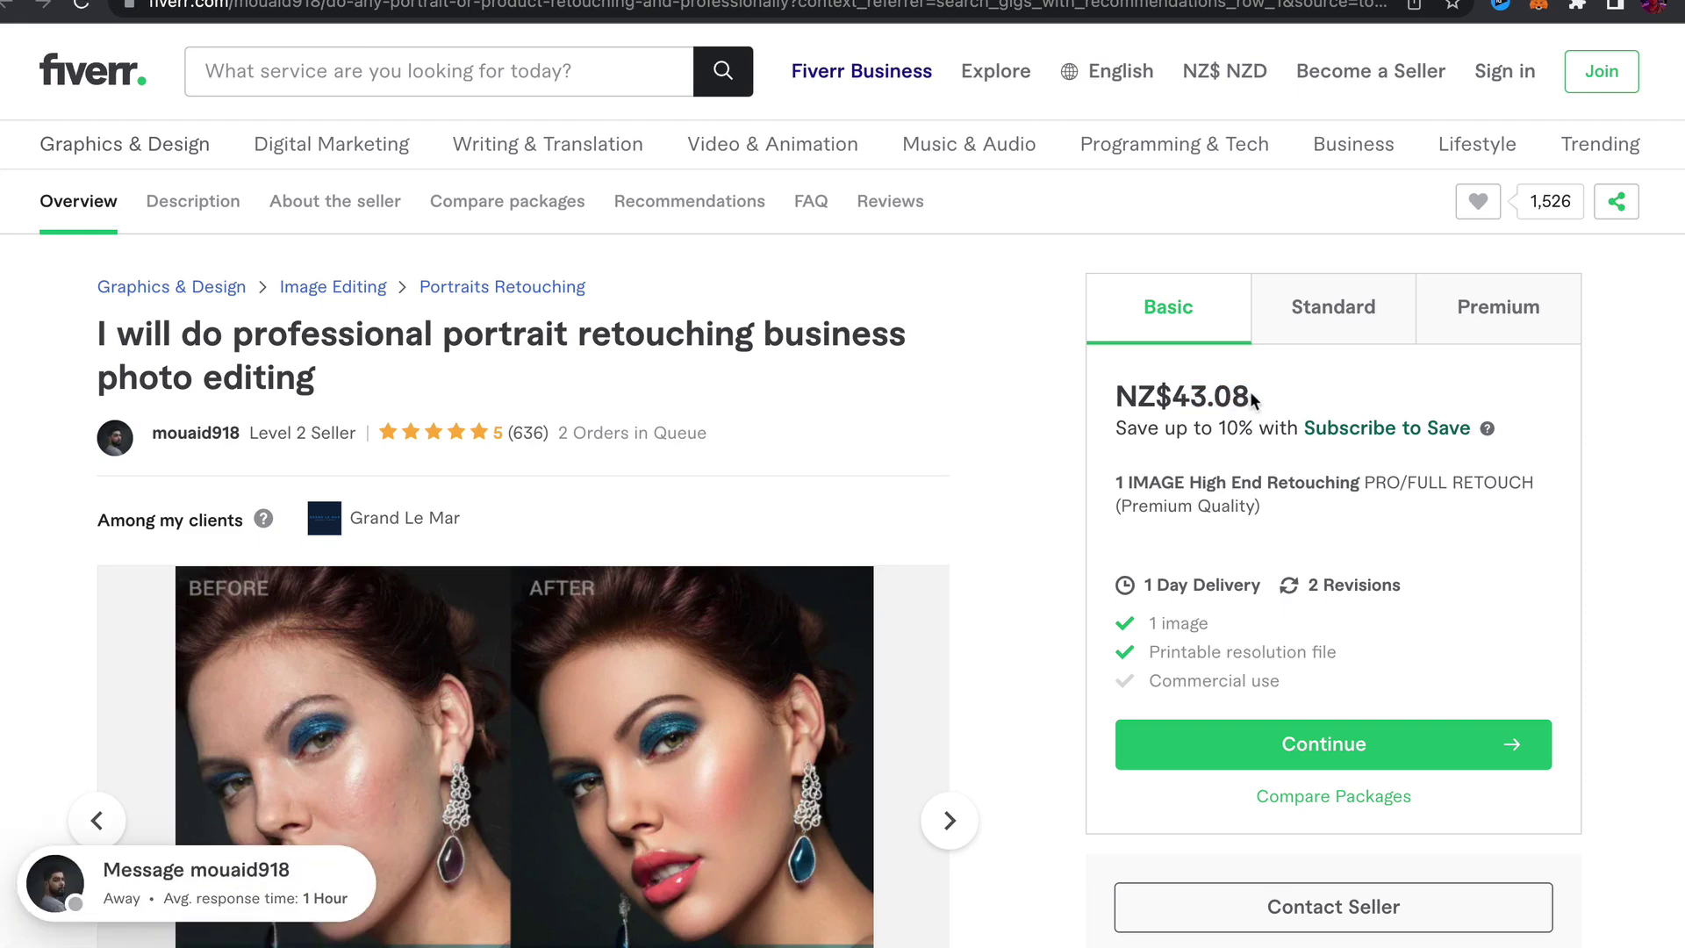
scroll(467, 420, down, 1)
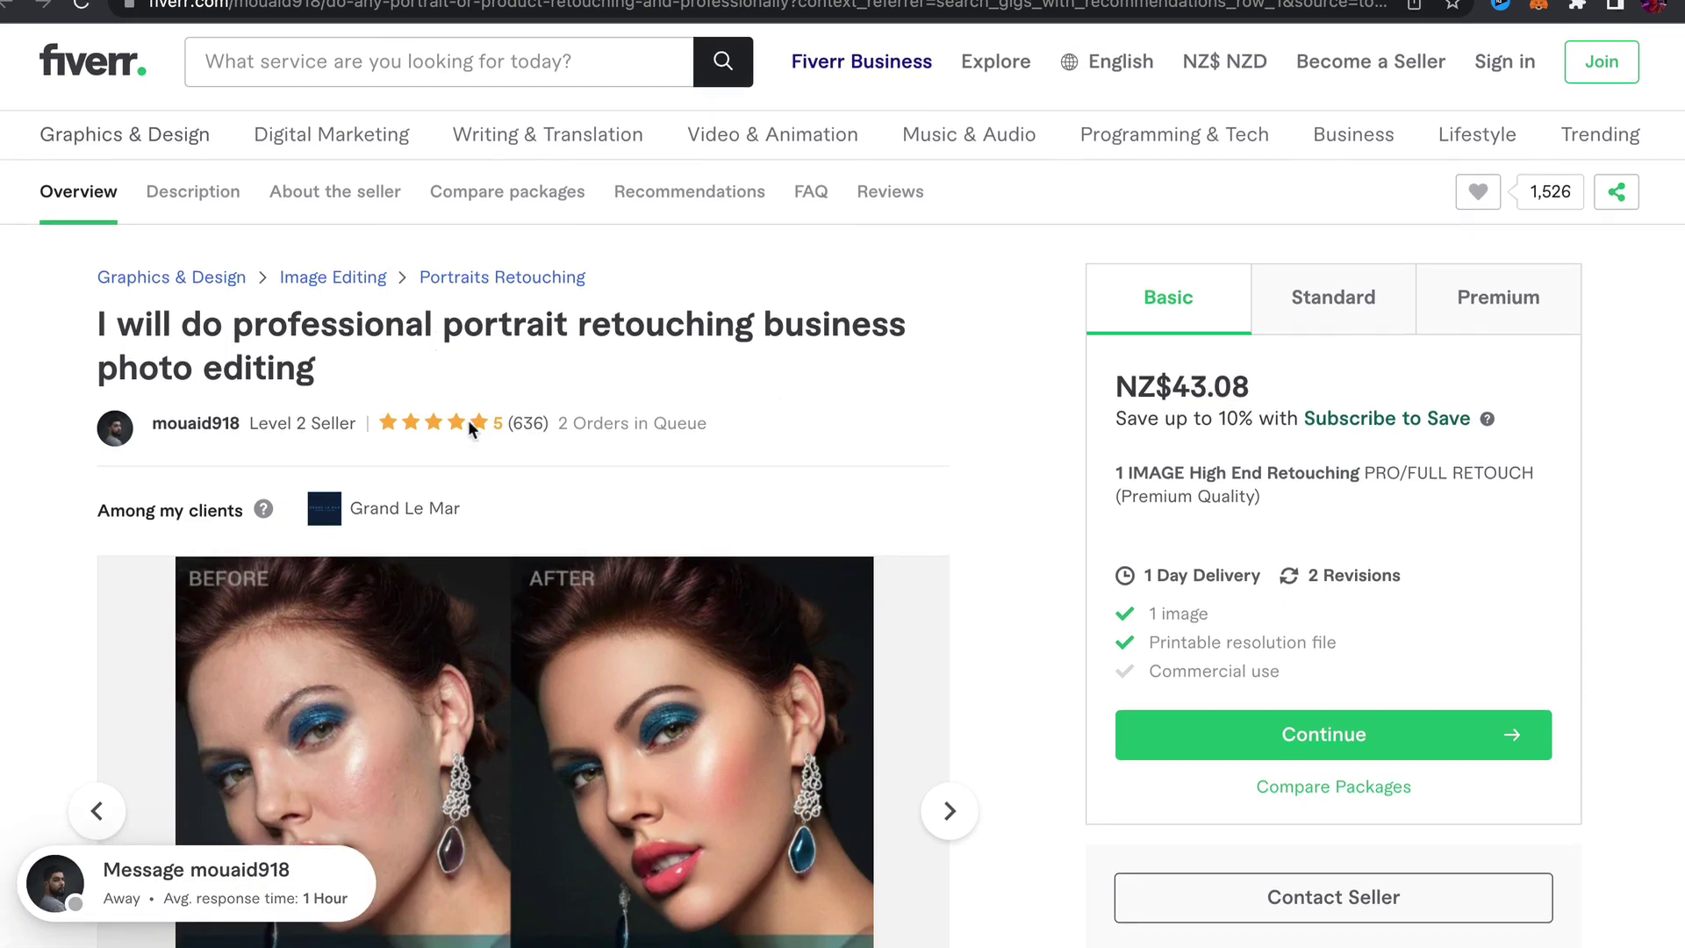
scroll(514, 433, down, 2)
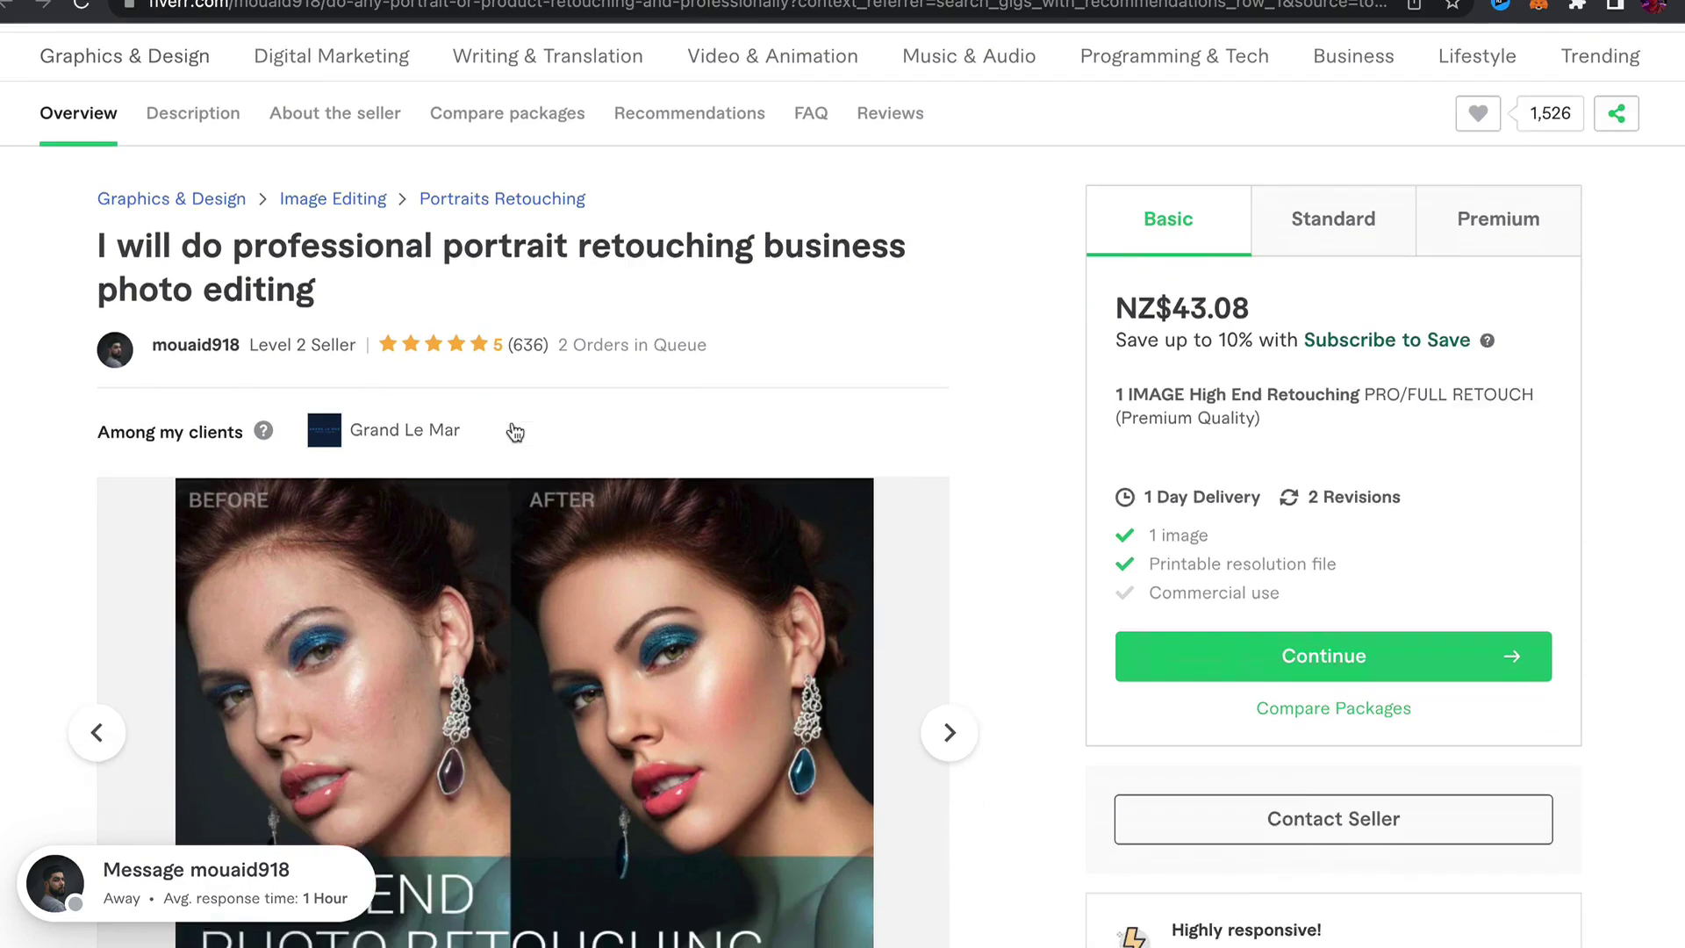
scroll(339, 475, down, 1)
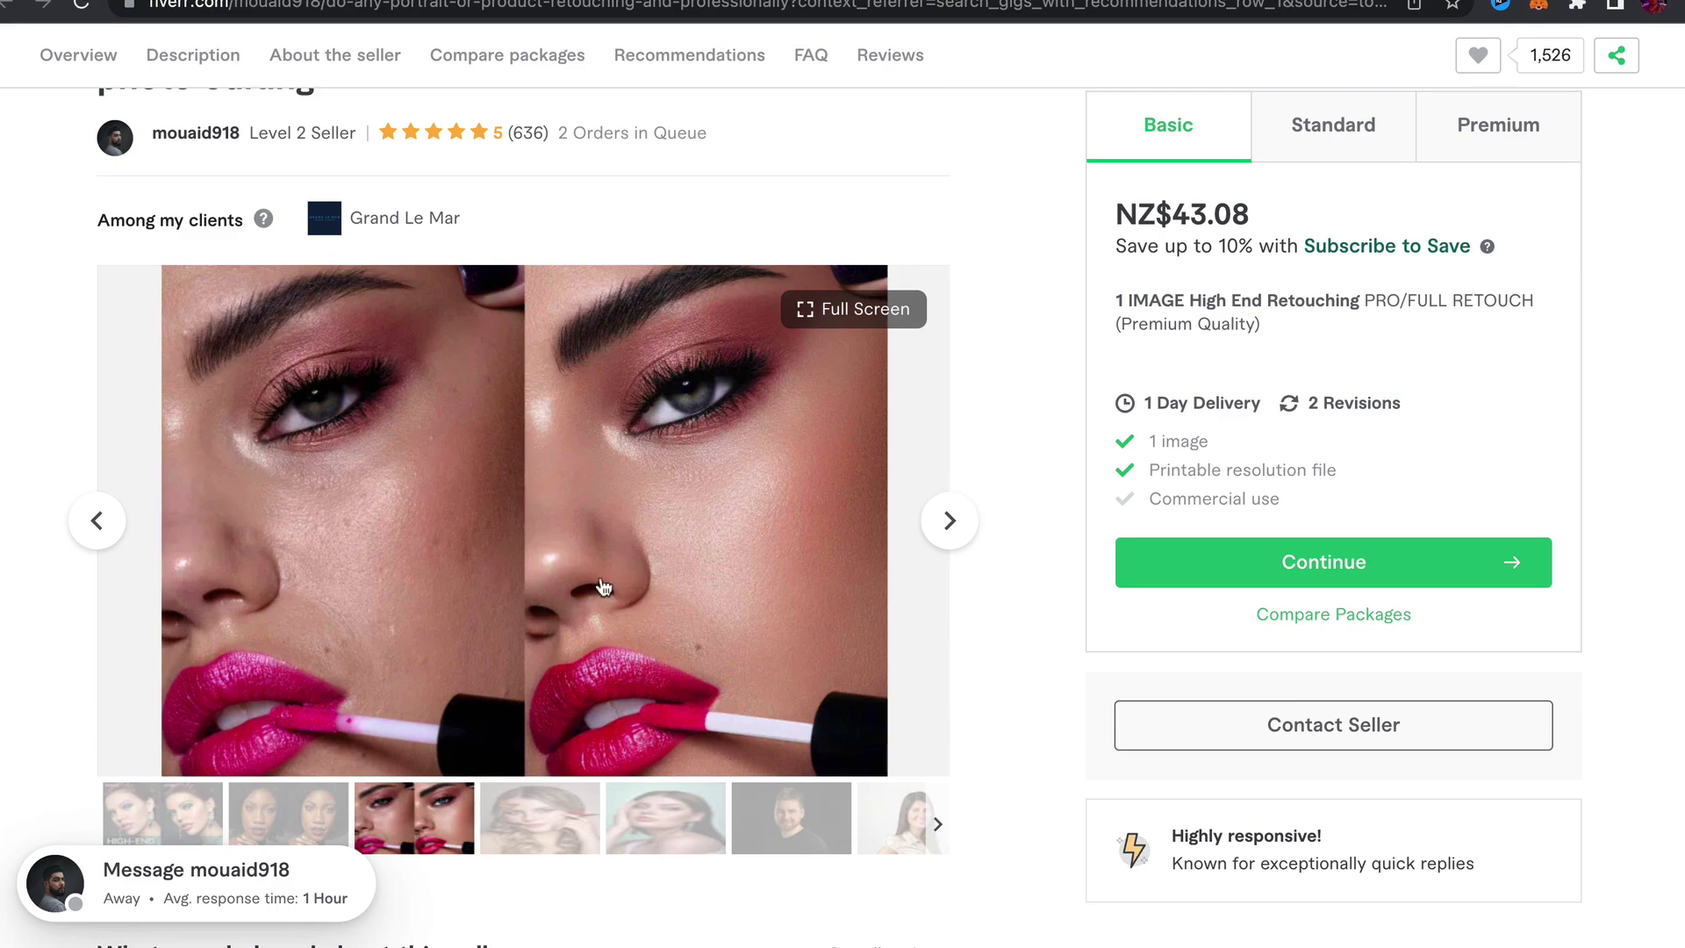
- Step through the butterfly, teal-background, man and smiling-woman samples to the pink-dress portrait
click(540, 812)
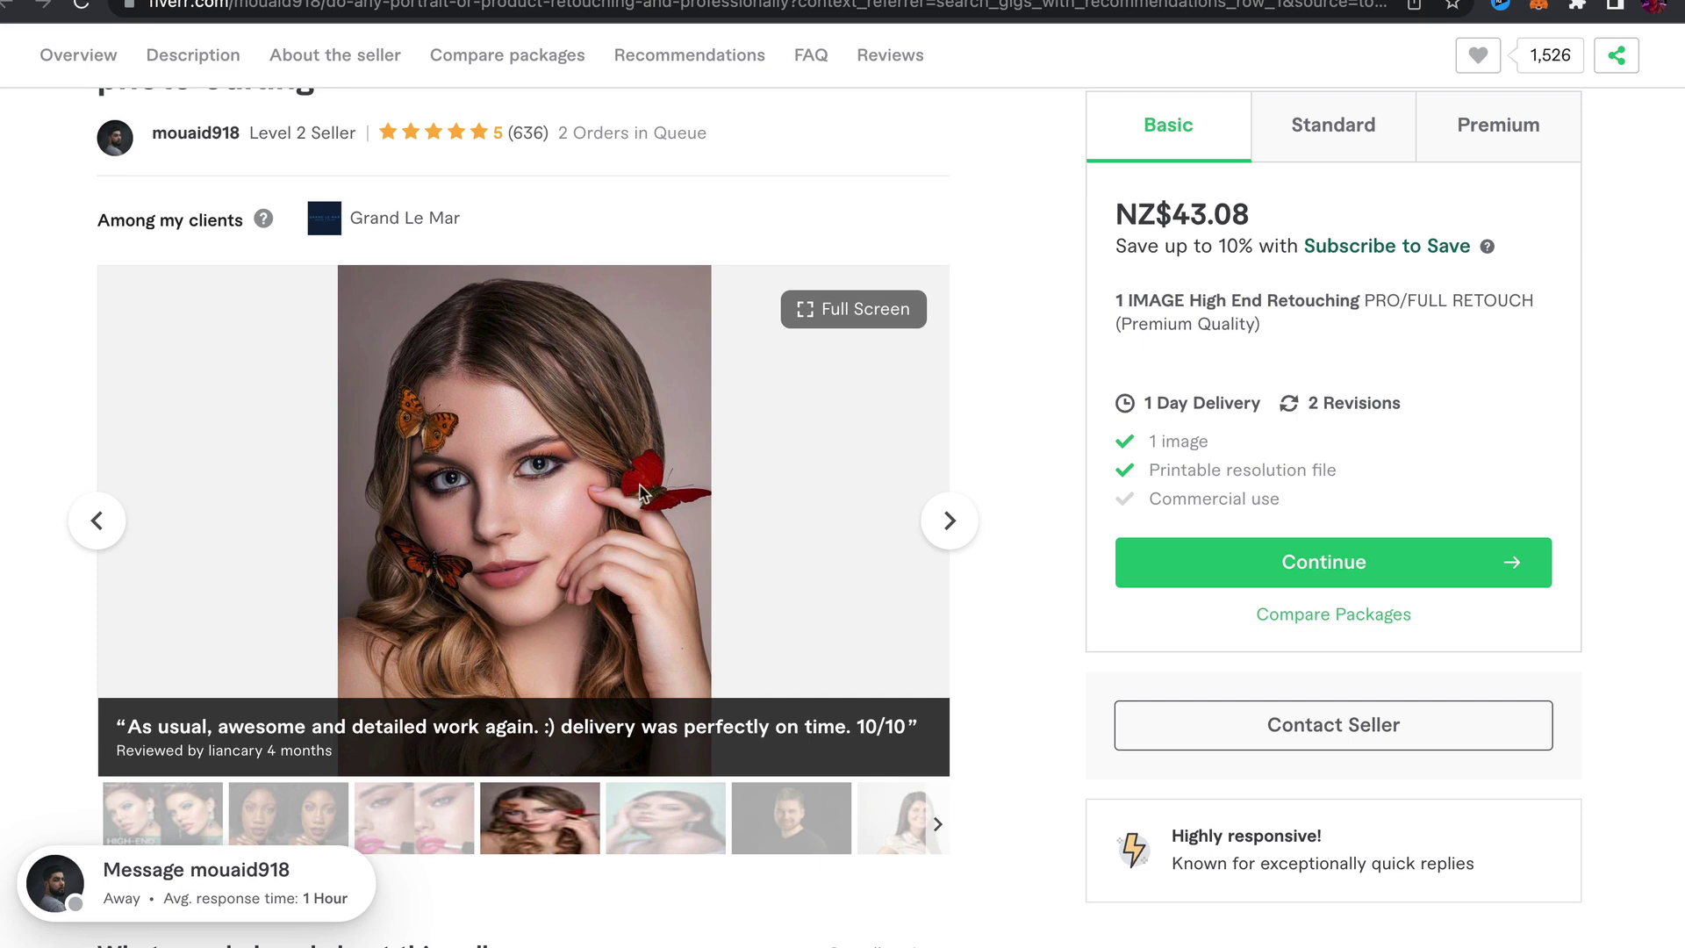
click(645, 810)
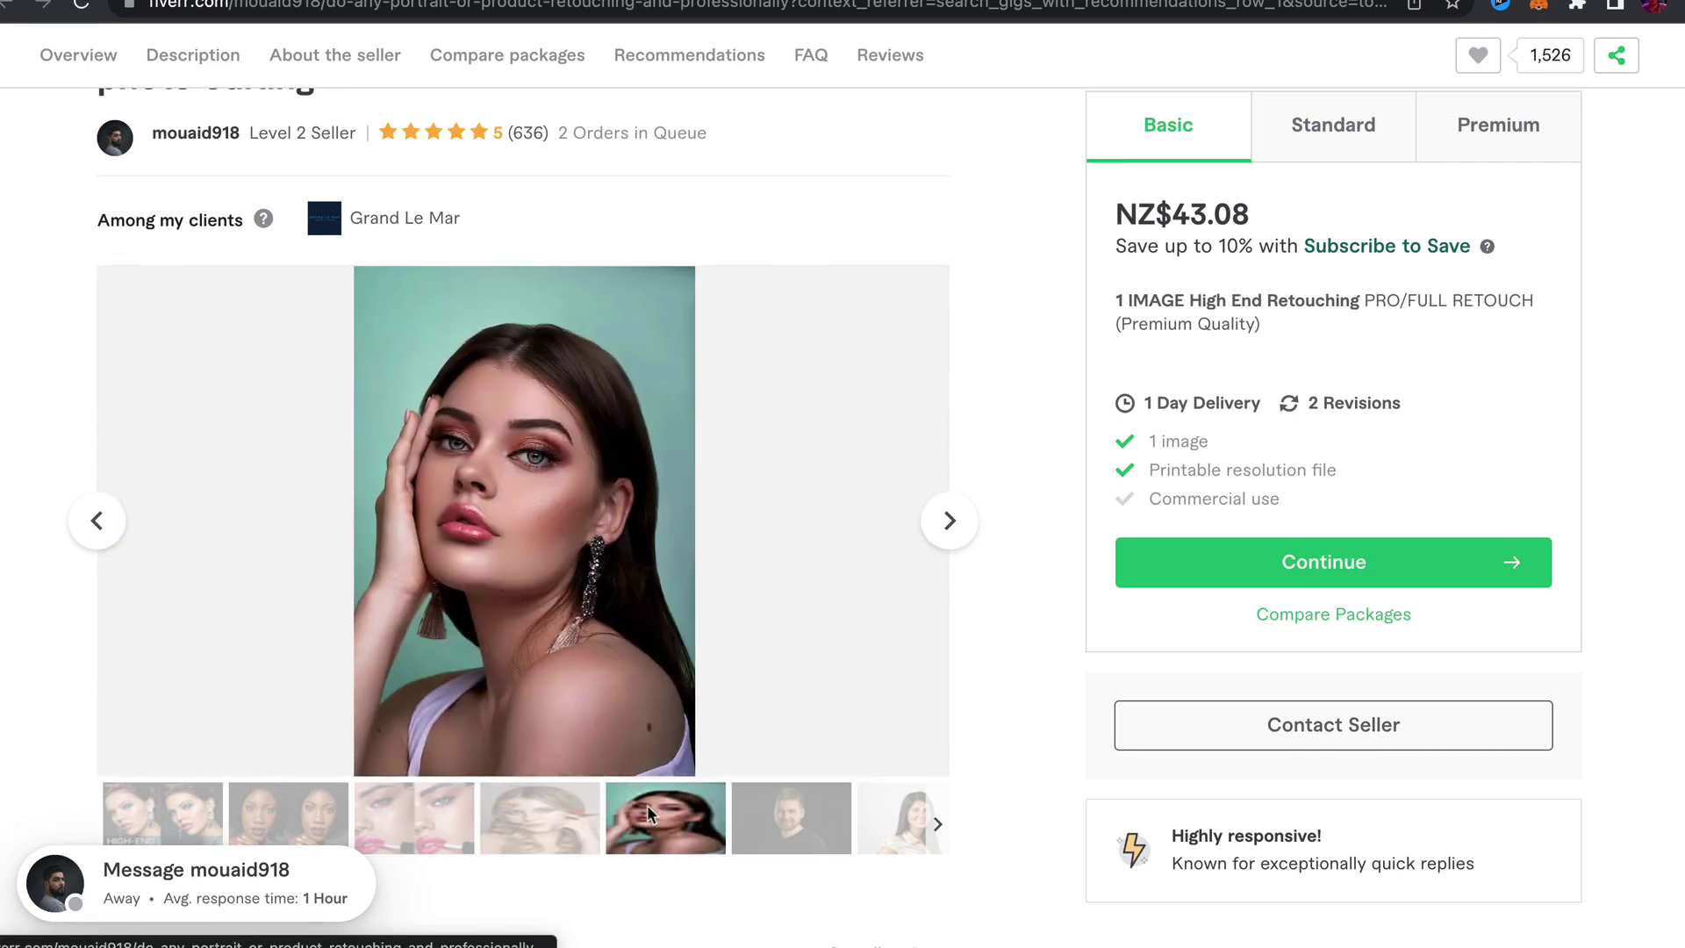
click(816, 814)
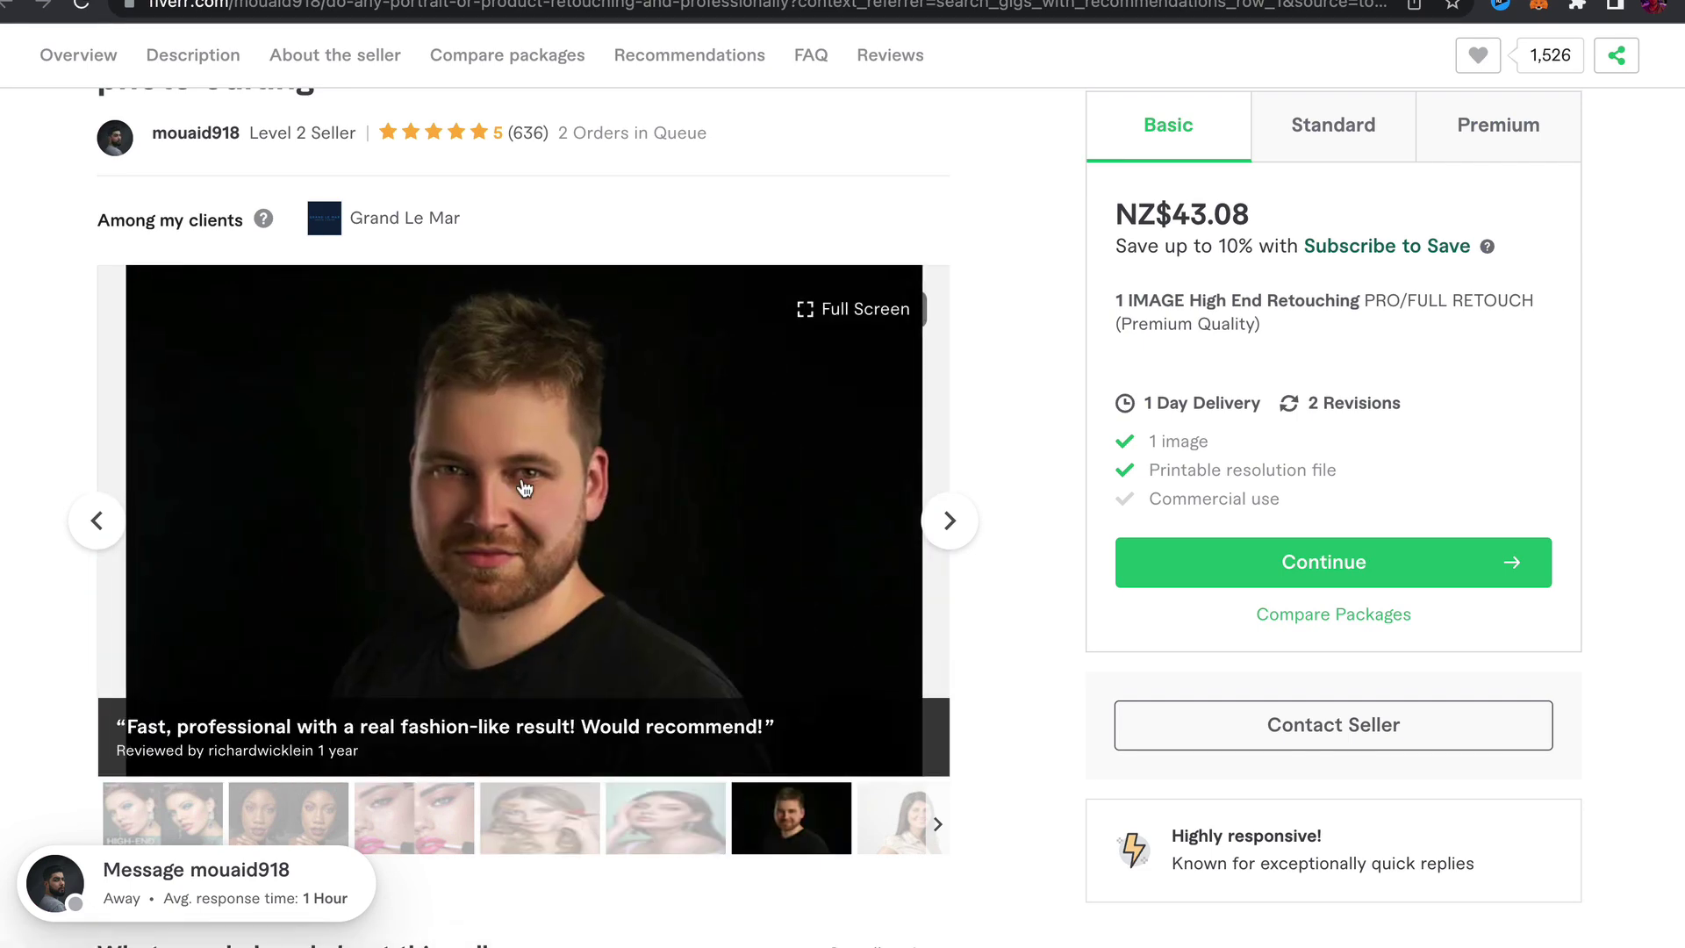
click(860, 810)
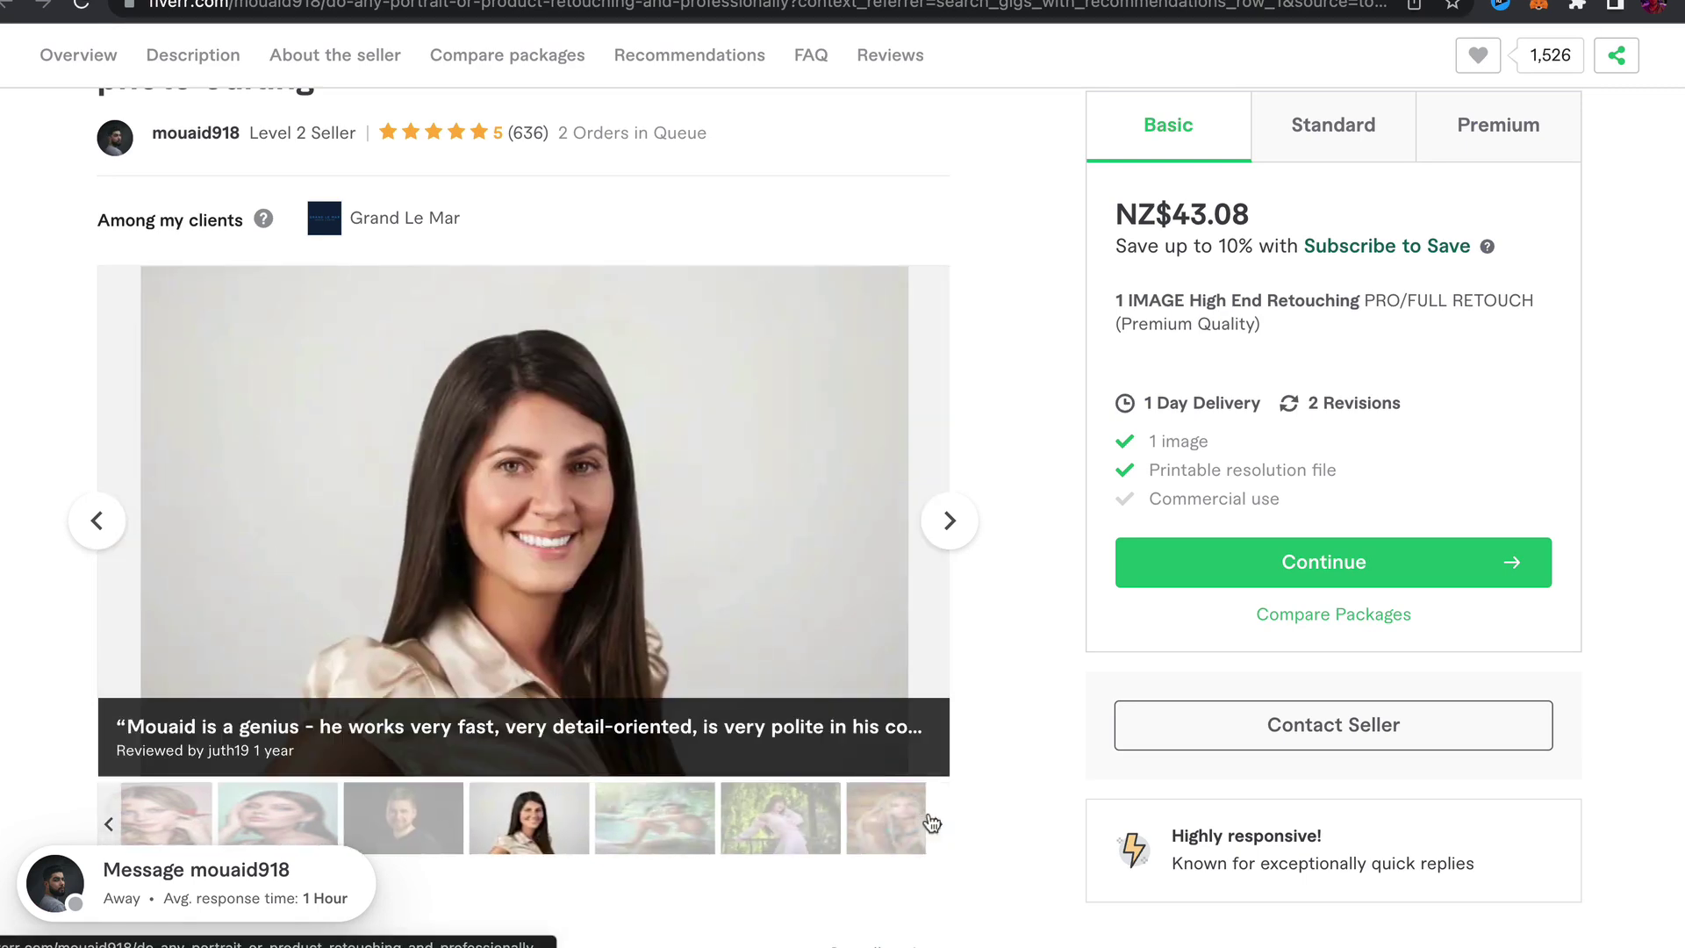
click(802, 829)
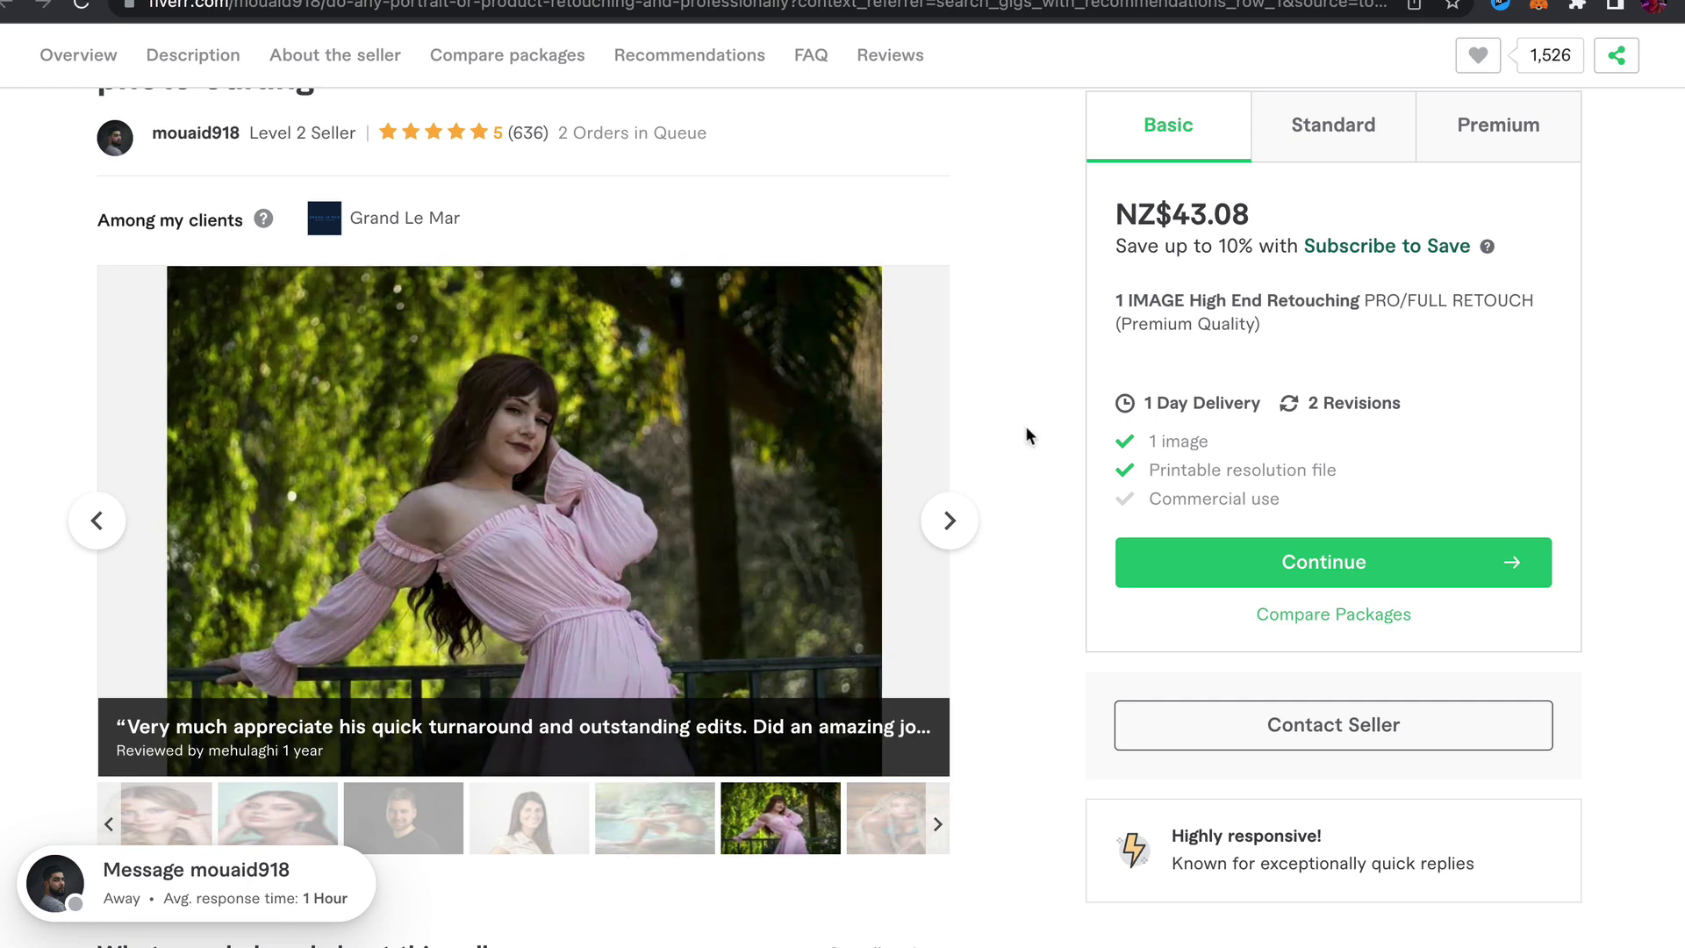
mouse_move(524, 481)
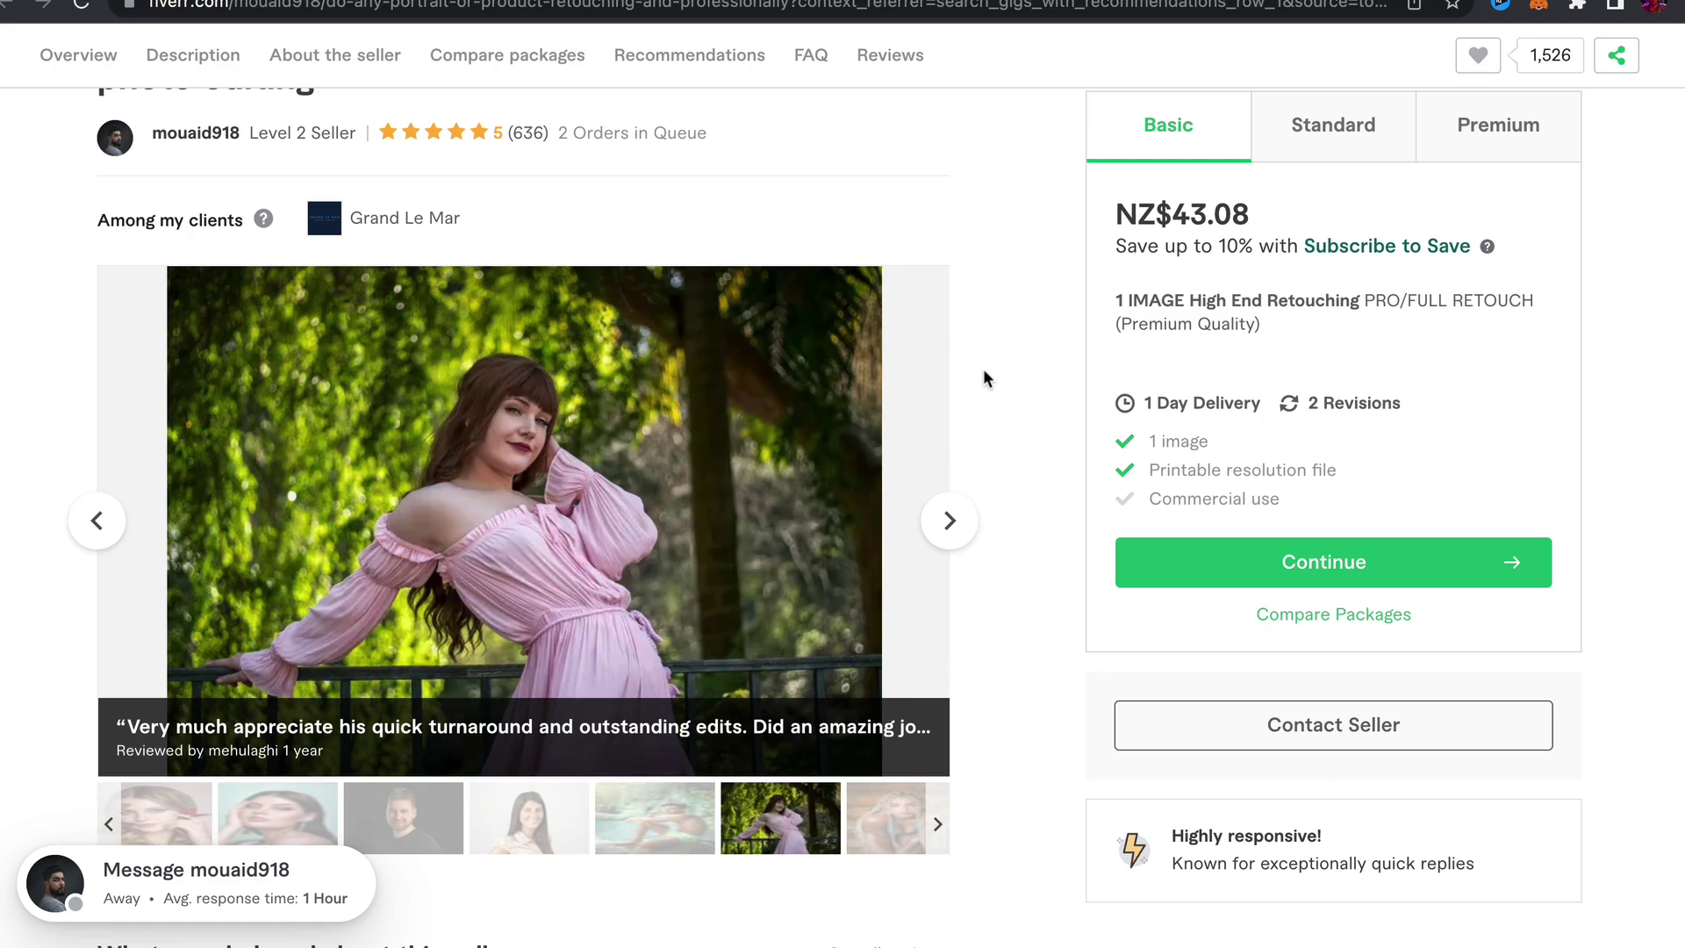
scroll(984, 380, down, 5)
scroll(983, 380, down, 5)
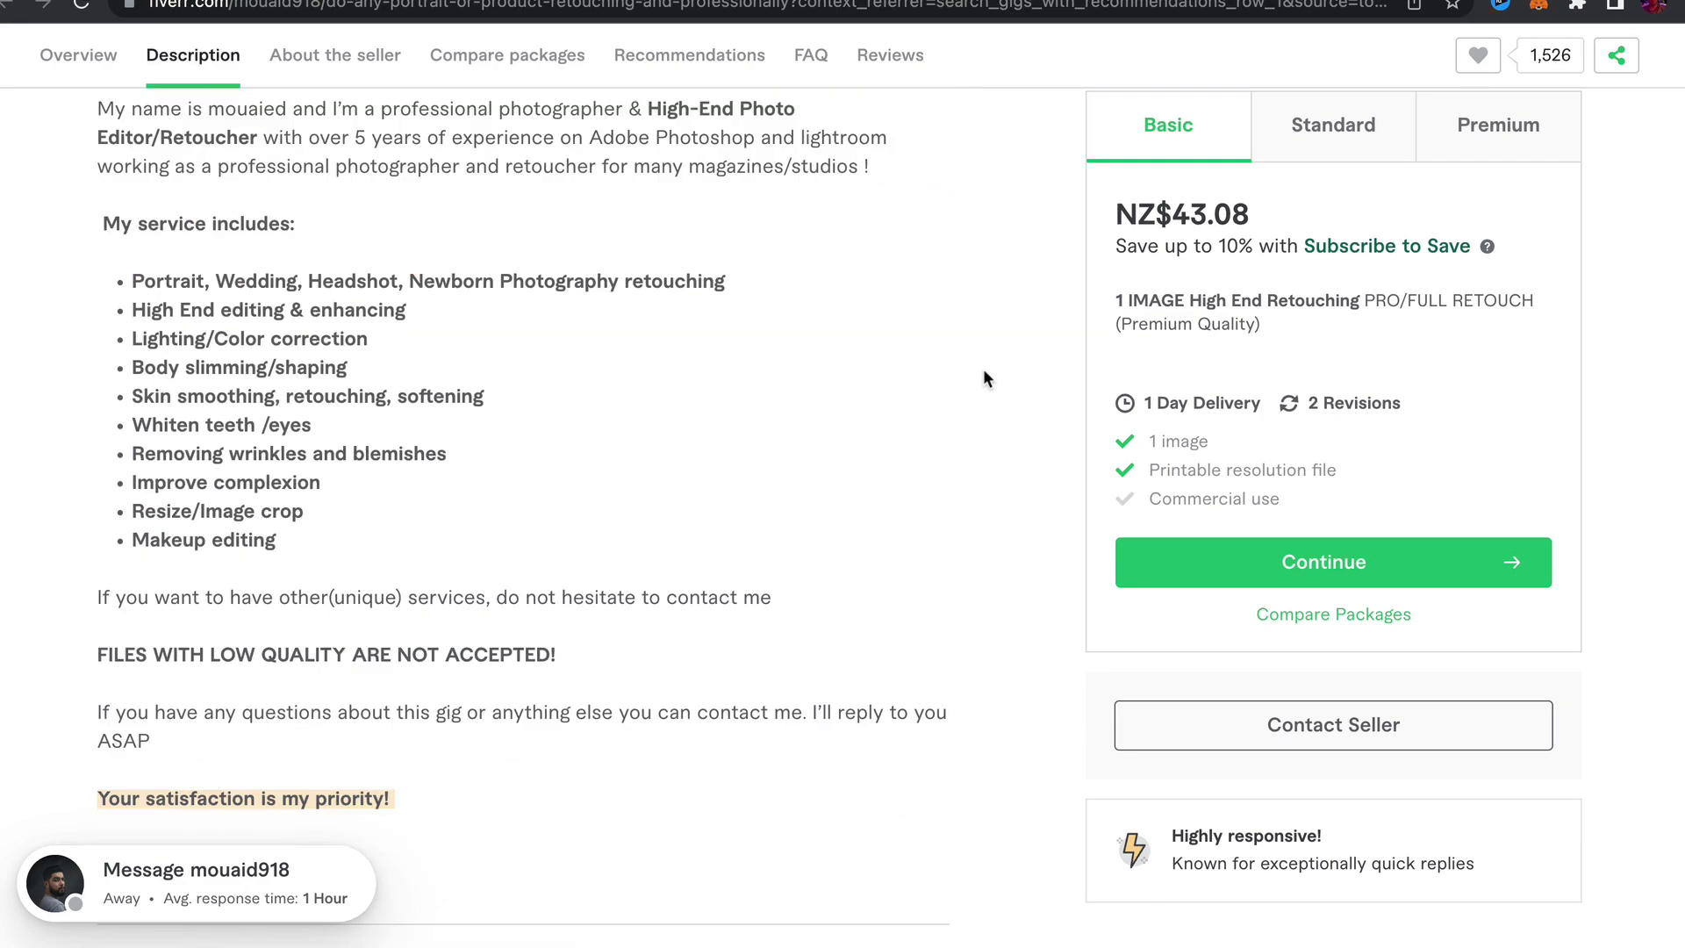
scroll(981, 323, up, 1)
scroll(981, 318, up, 5)
scroll(981, 317, up, 10)
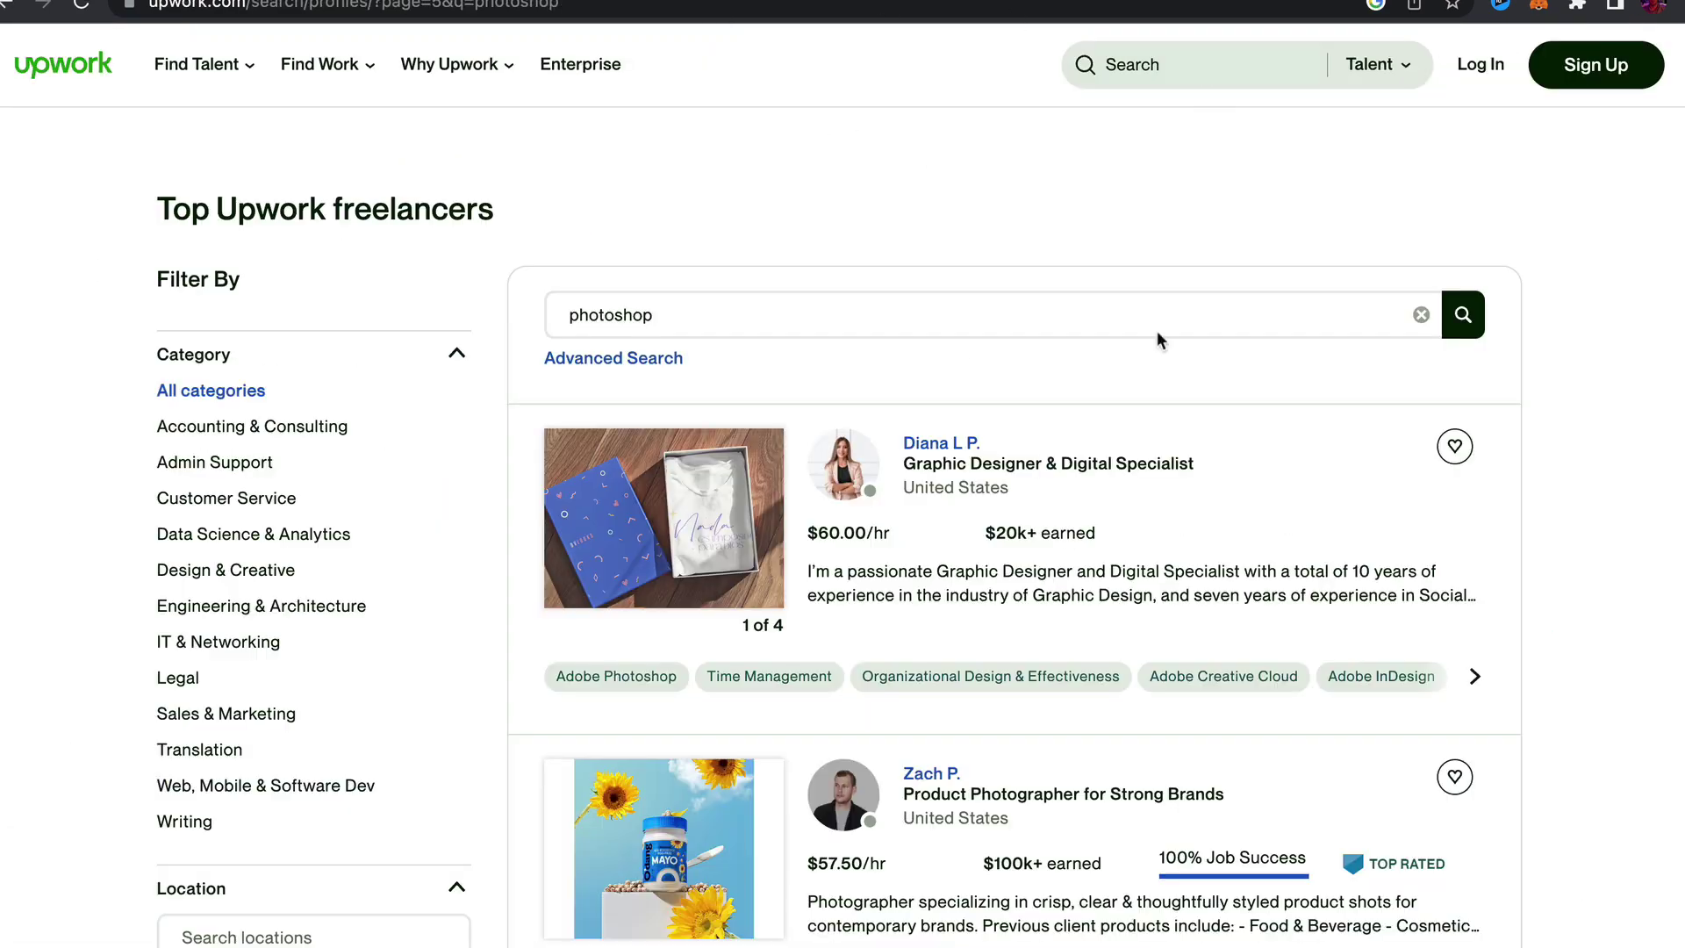
scroll(682, 341, down, 3)
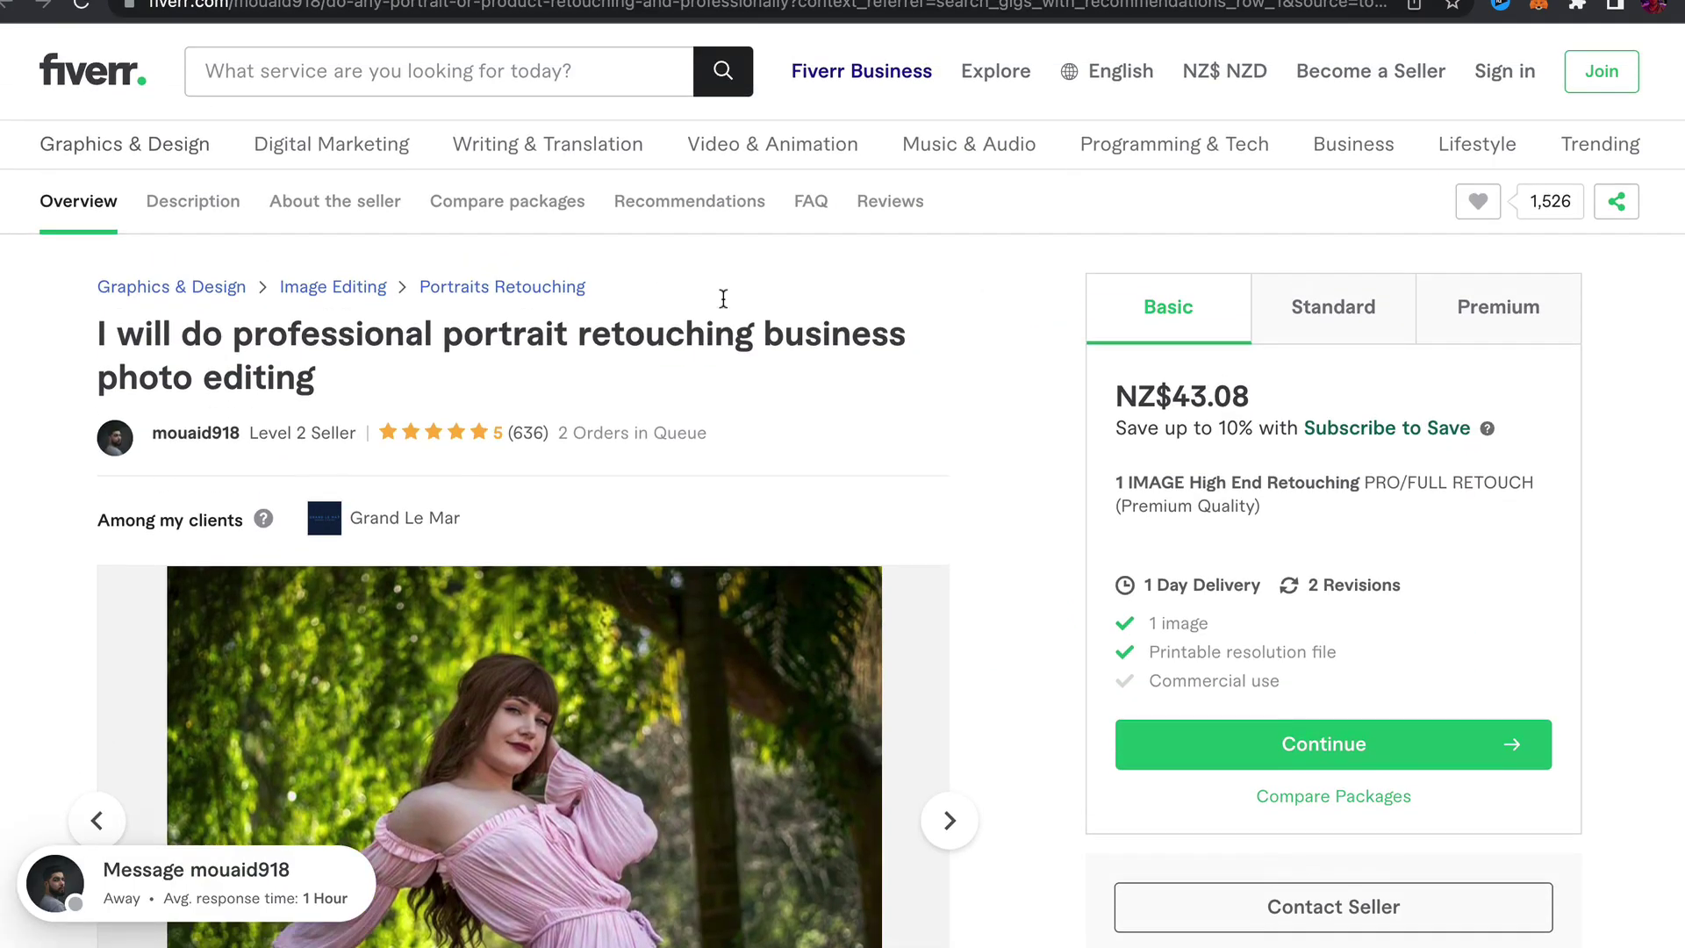
scroll(723, 298, down, 4)
scroll(923, 291, down, 3)
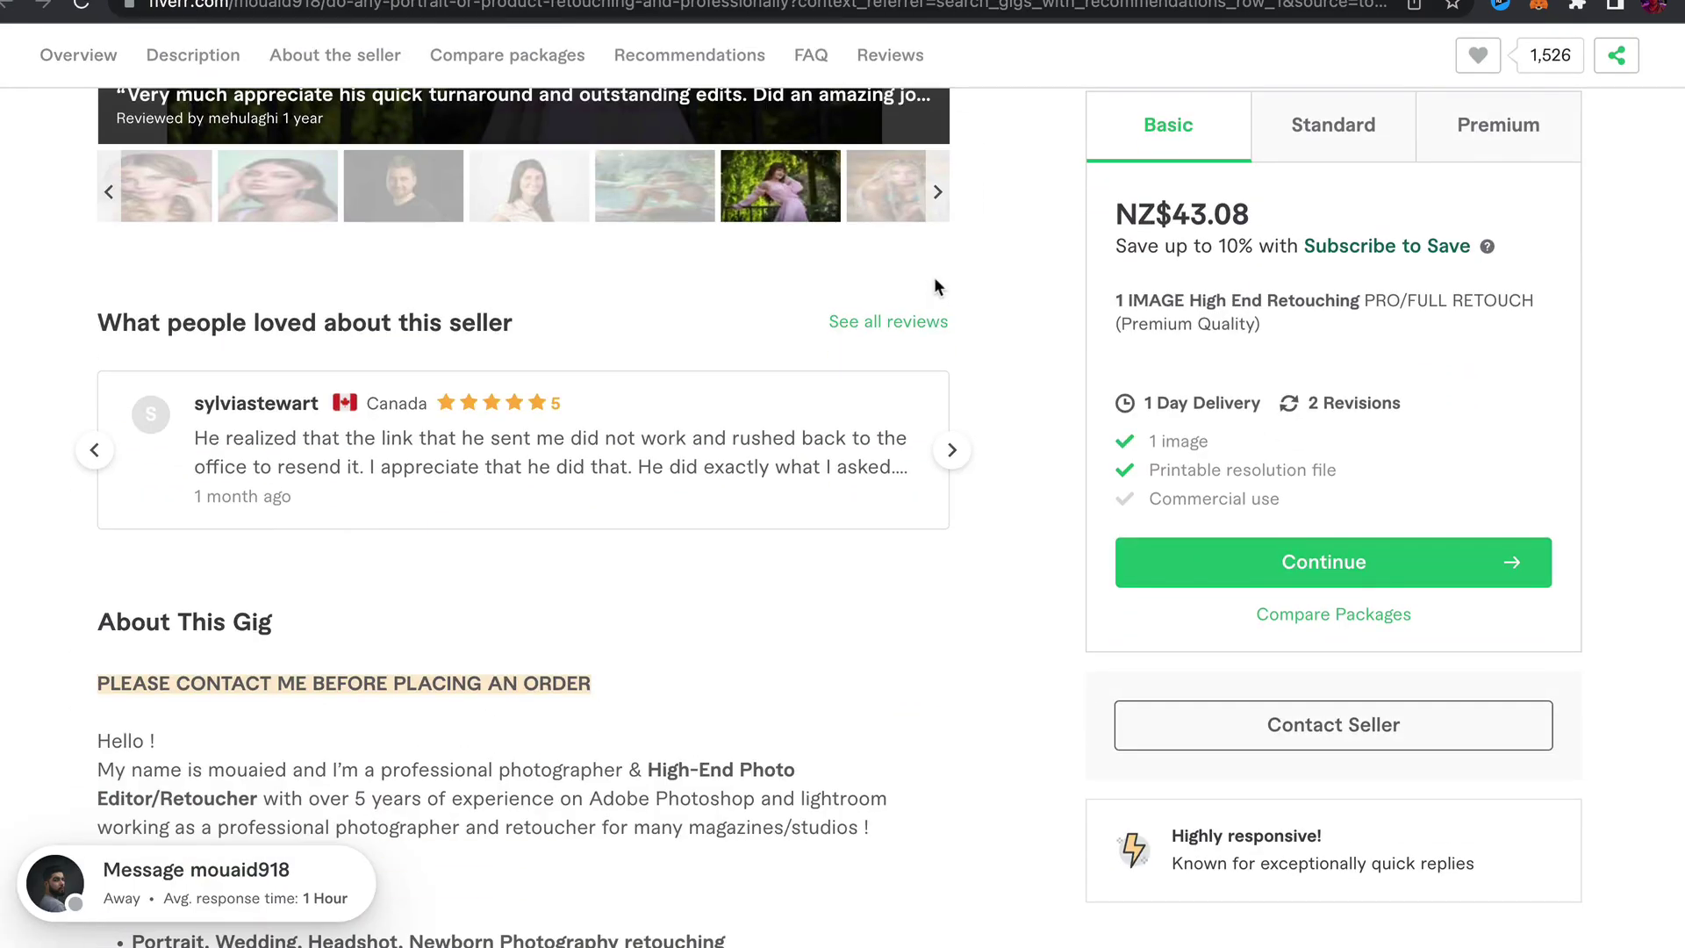
scroll(936, 285, up, 4)
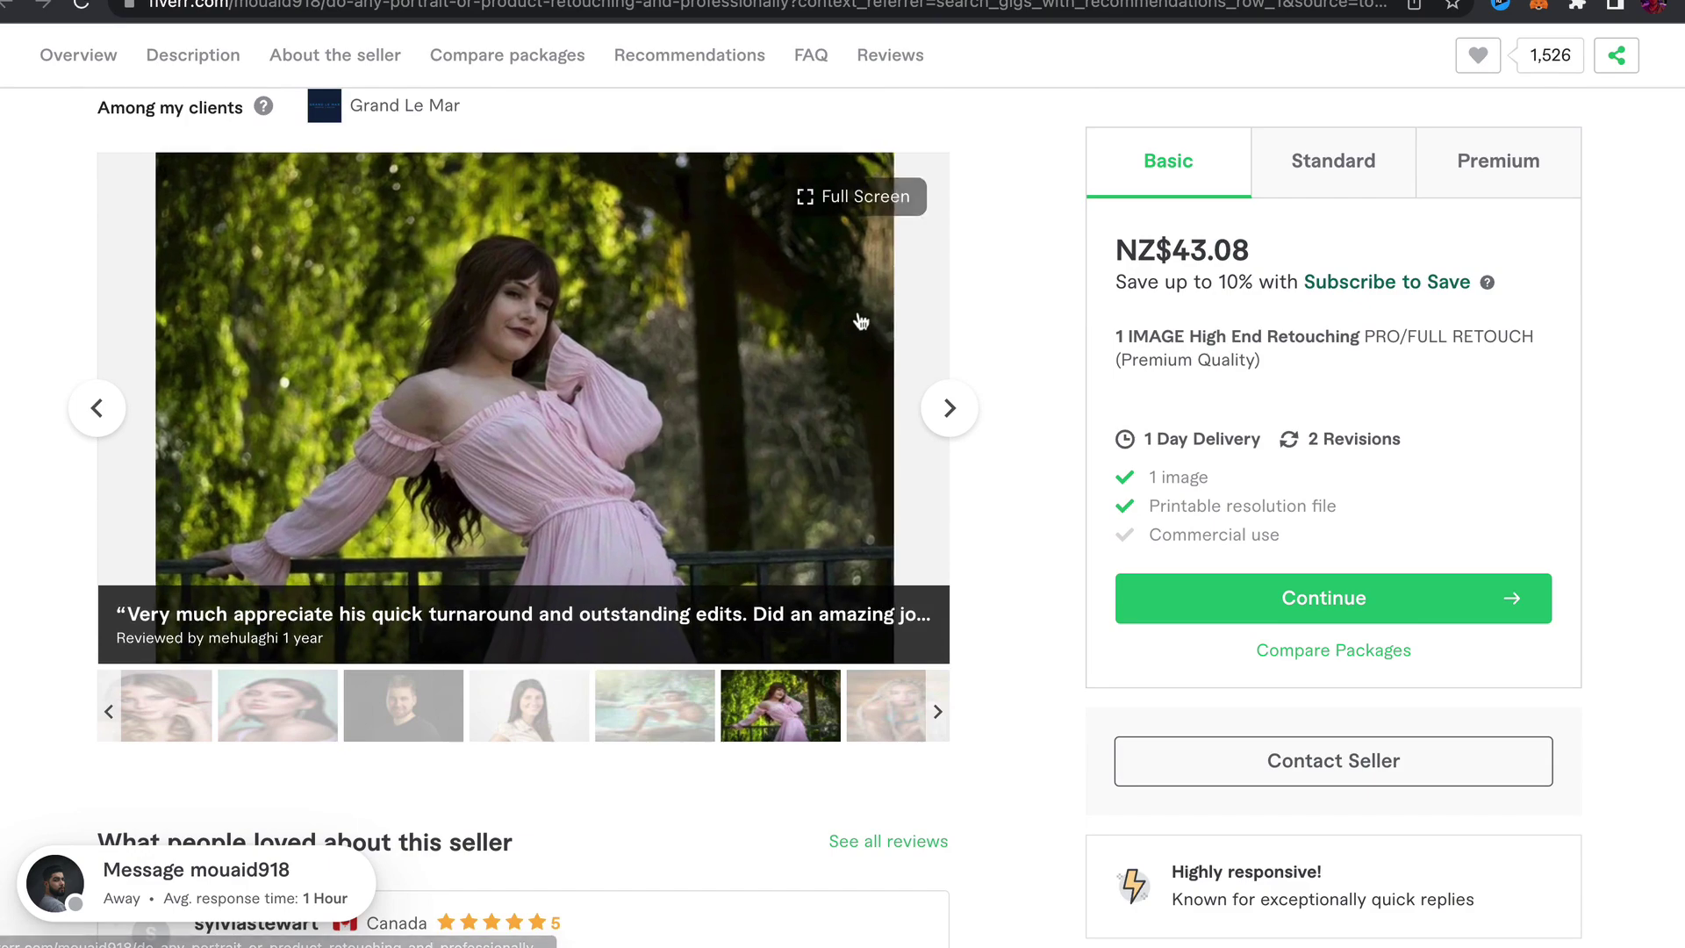
scroll(967, 287, down, 4)
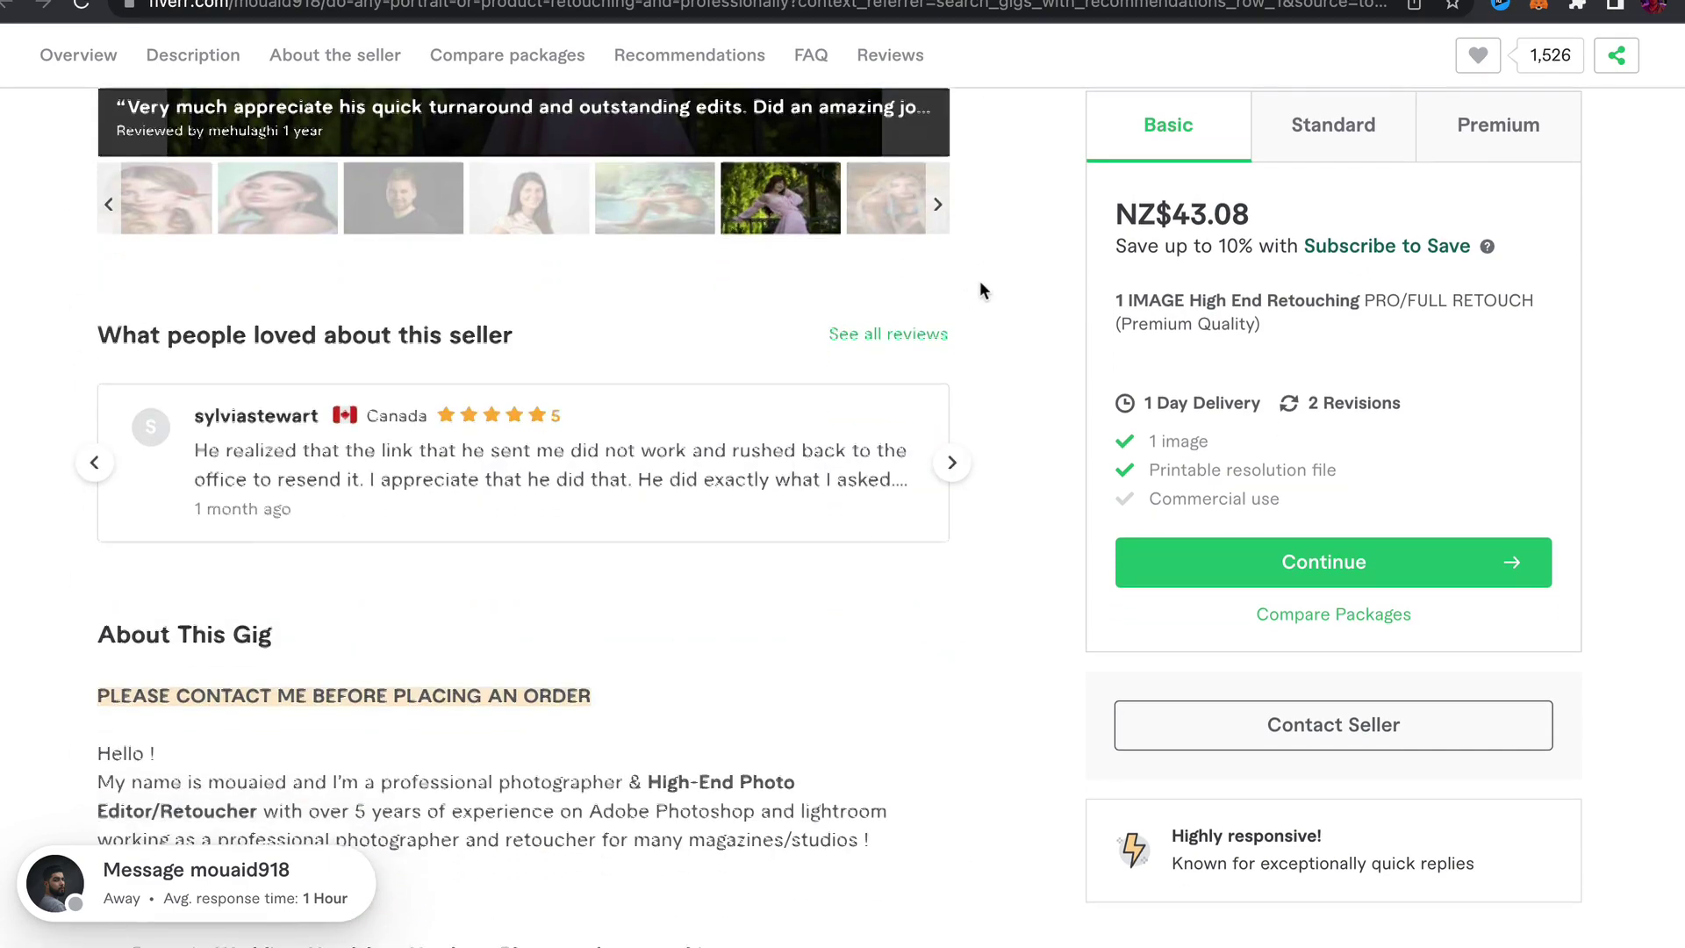
scroll(981, 283, down, 3)
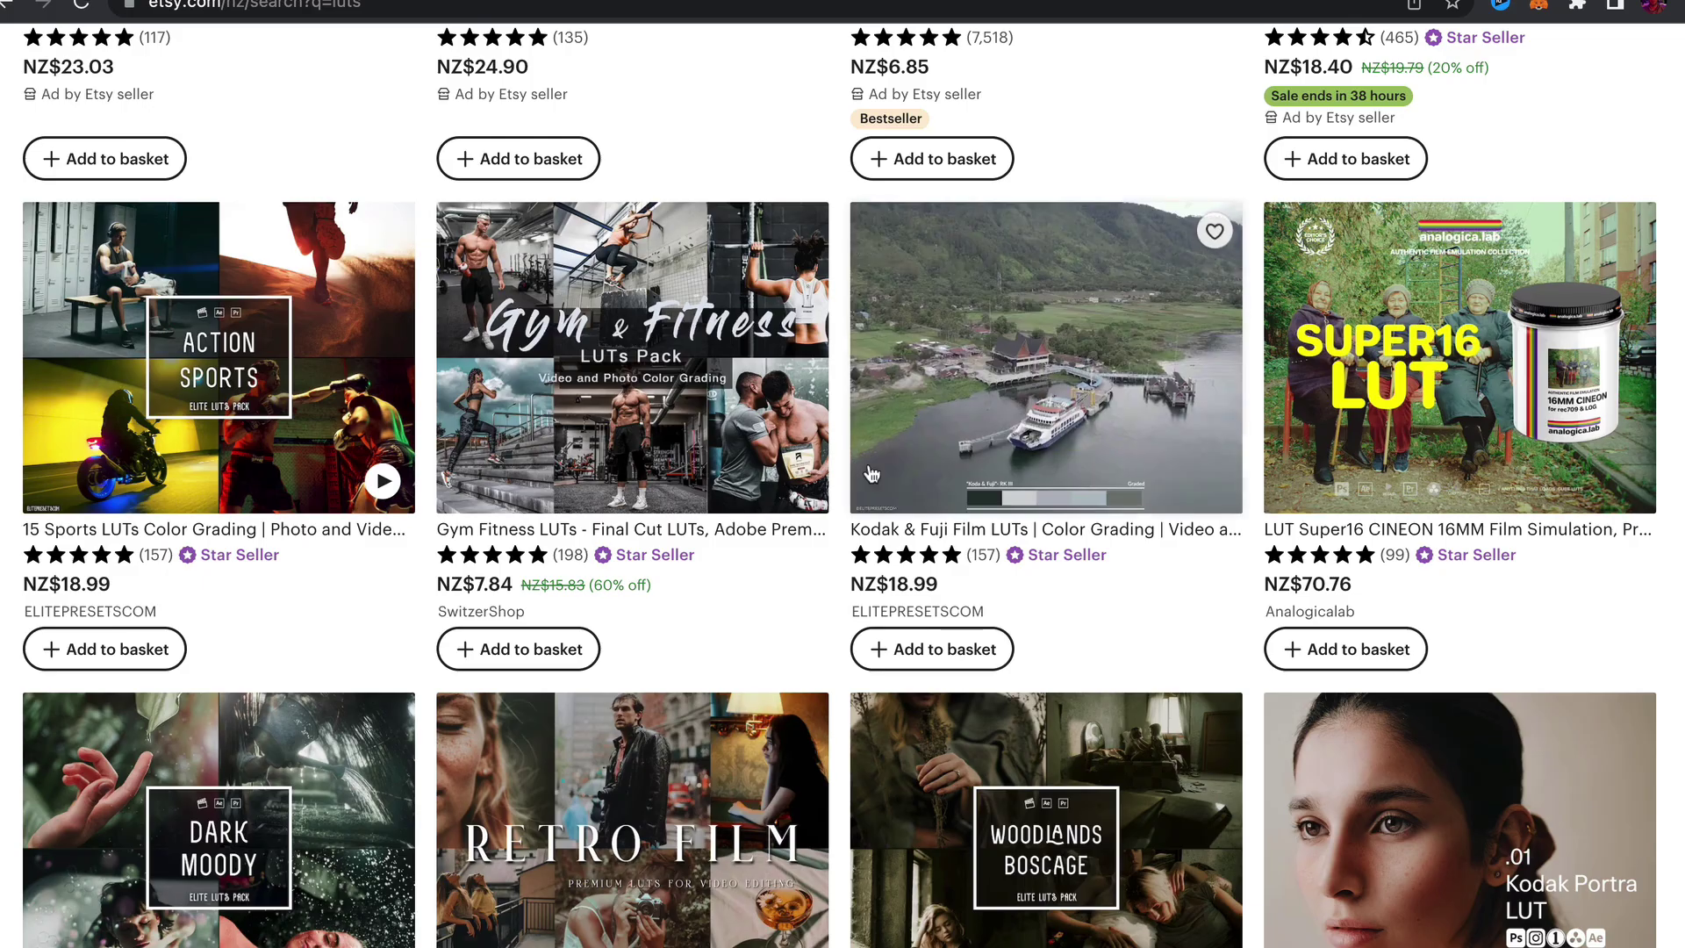
scroll(844, 459, up, 5)
scroll(843, 459, up, 5)
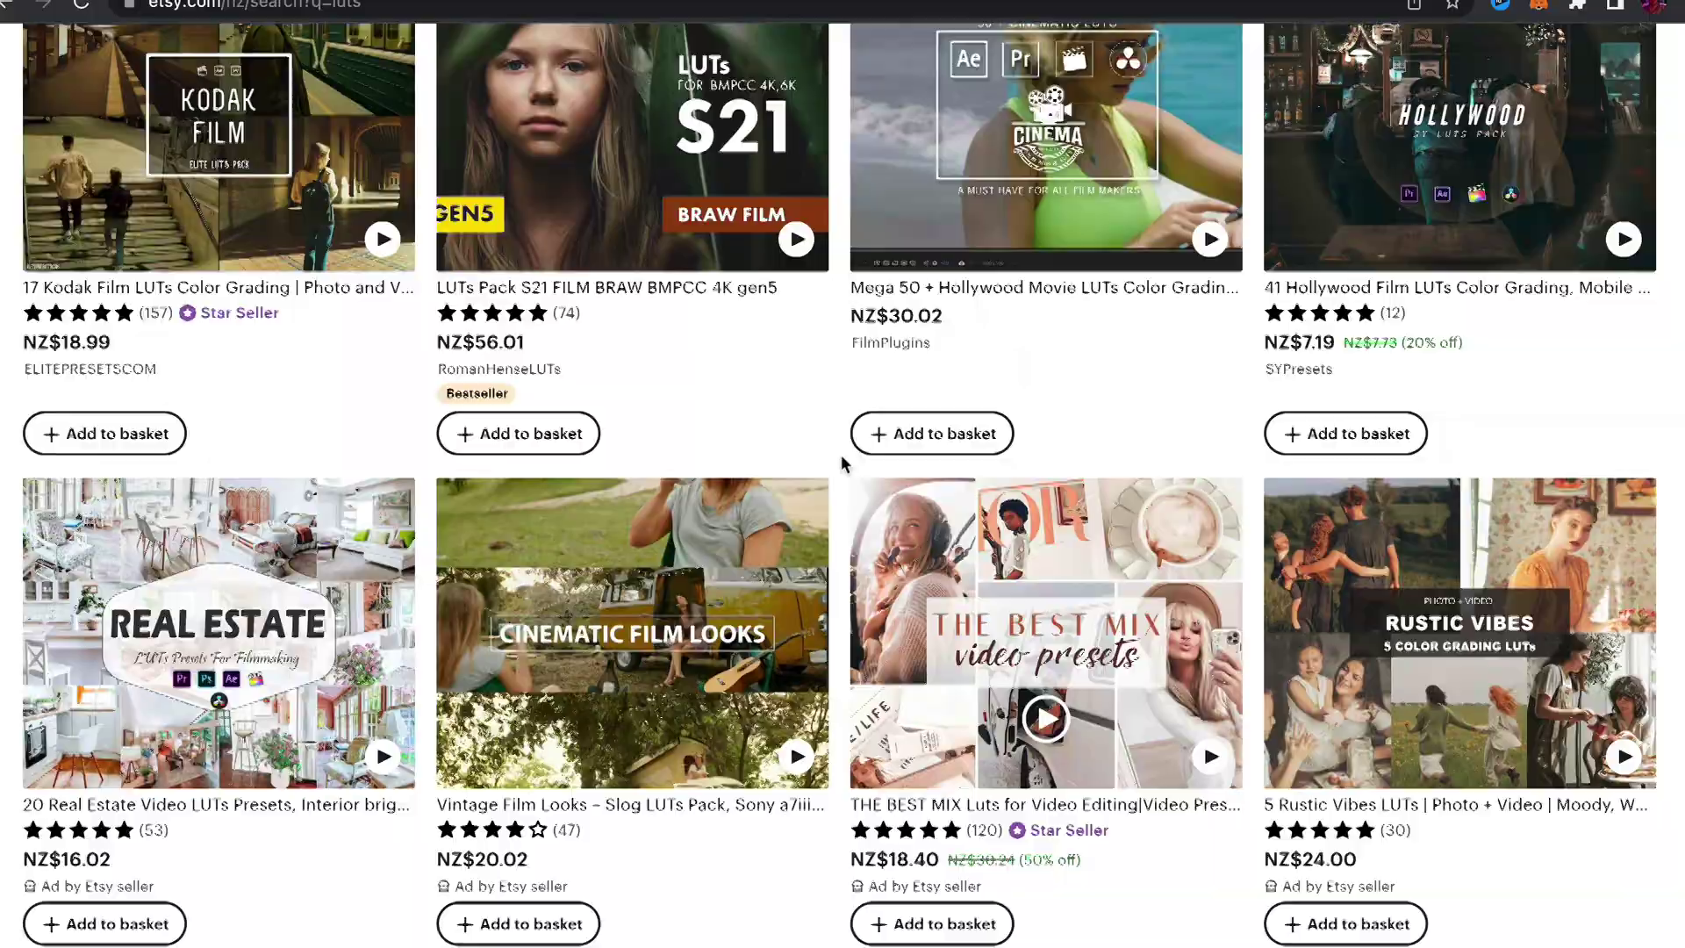
scroll(840, 459, up, 5)
scroll(839, 455, up, 5)
scroll(839, 454, up, 5)
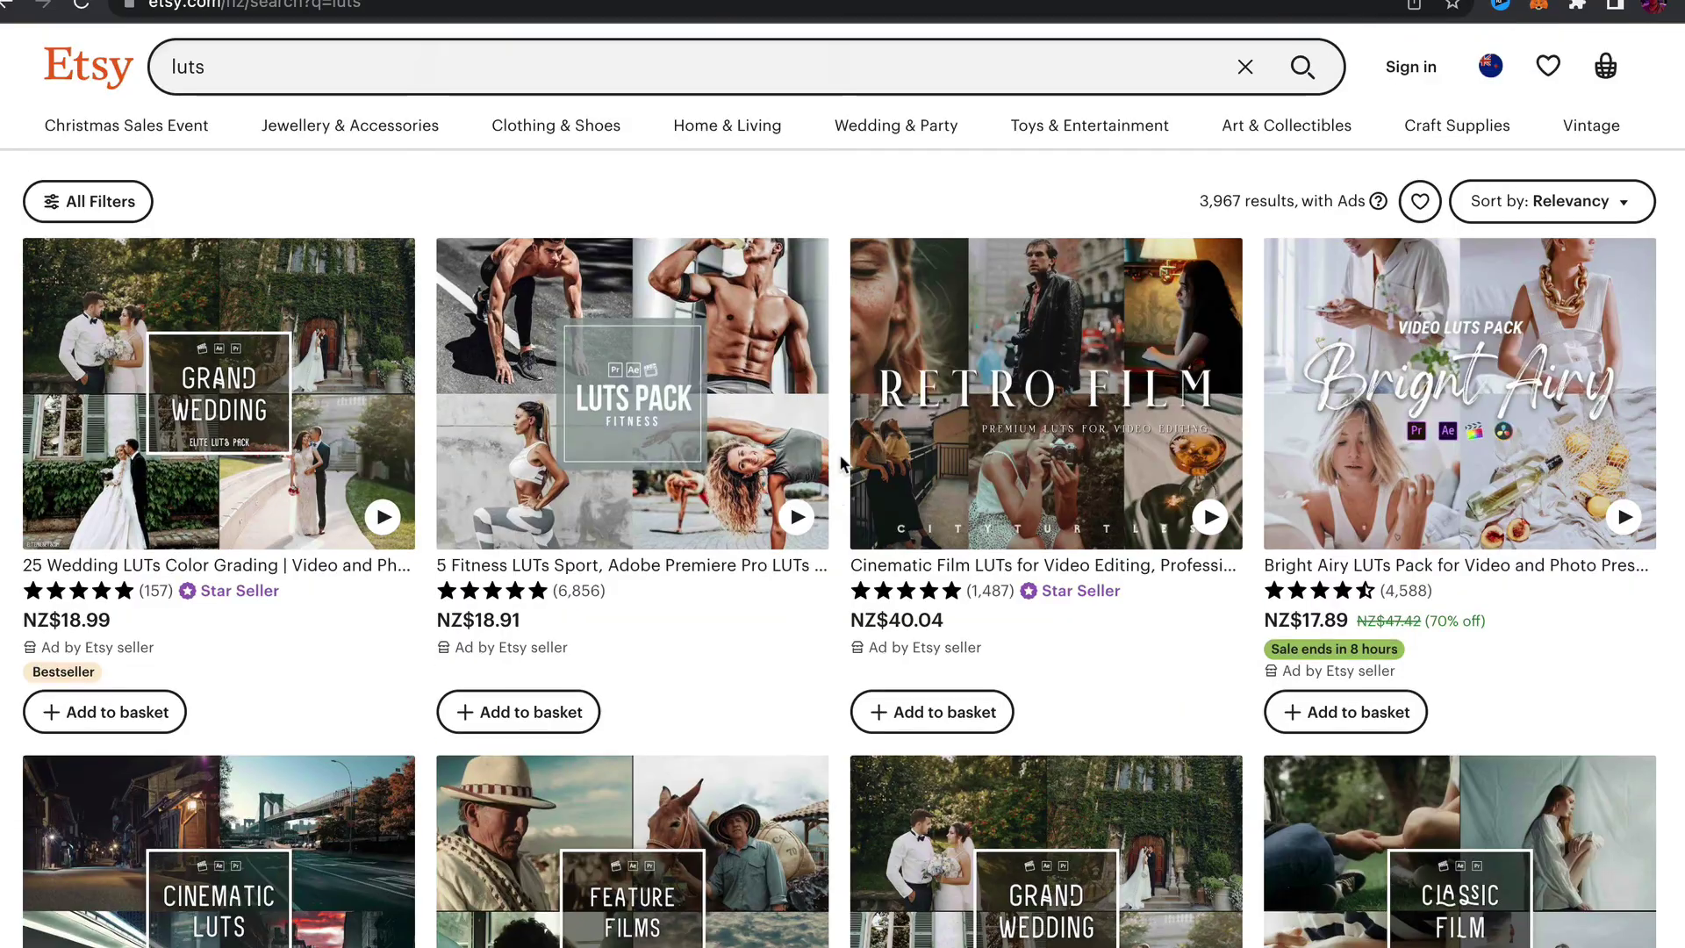